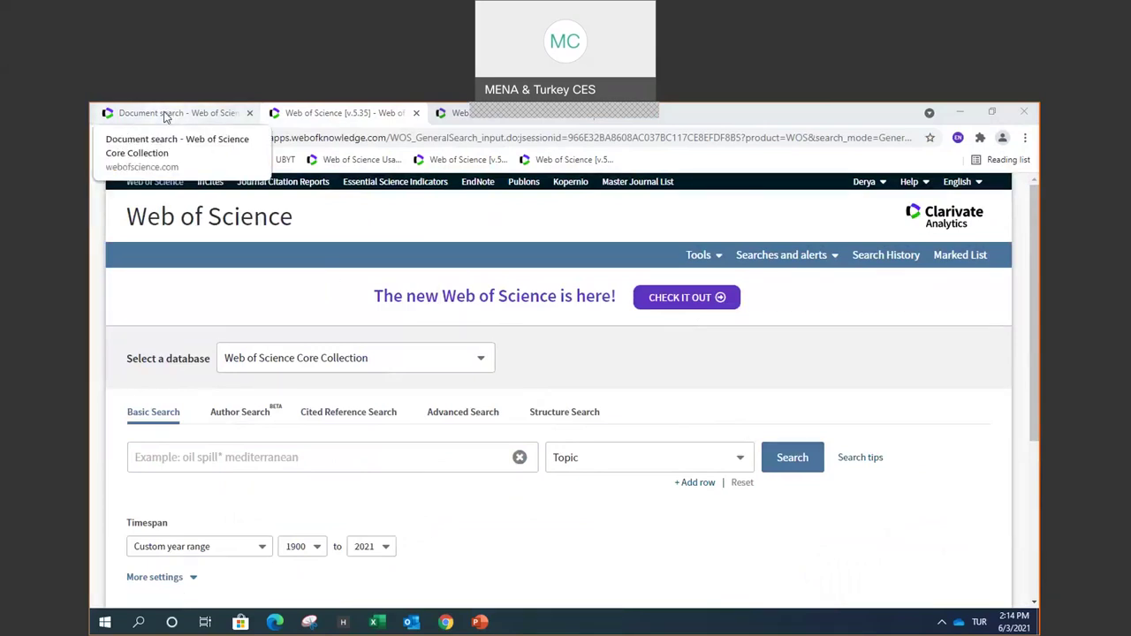
- Switch to the new Web of Science document search page and check its products list
left_click(165, 115)
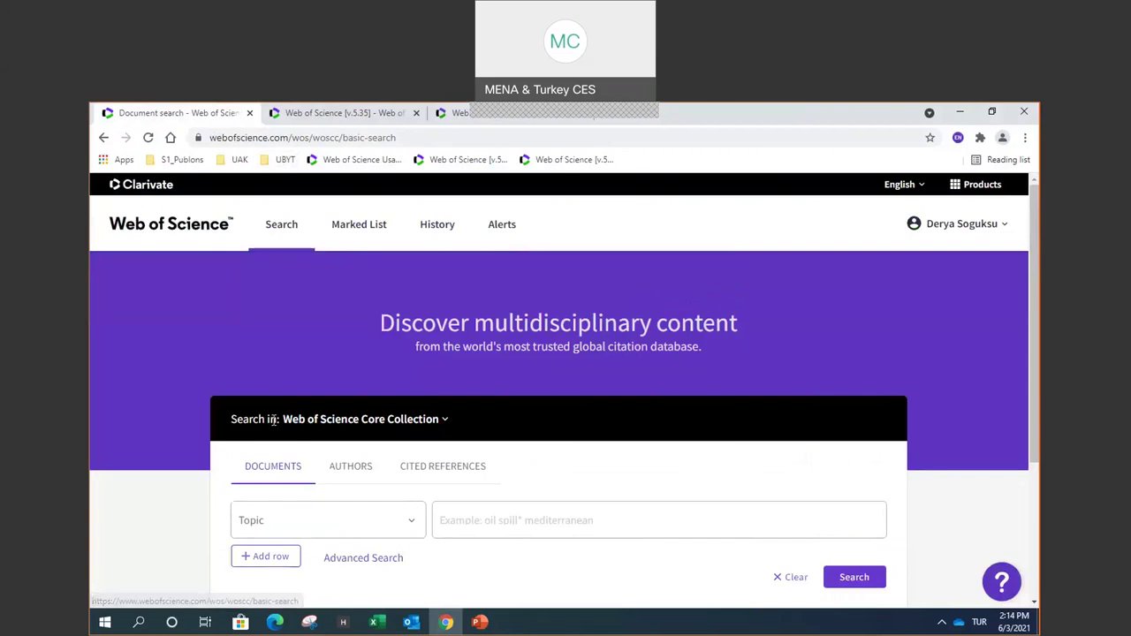
left_click(977, 189)
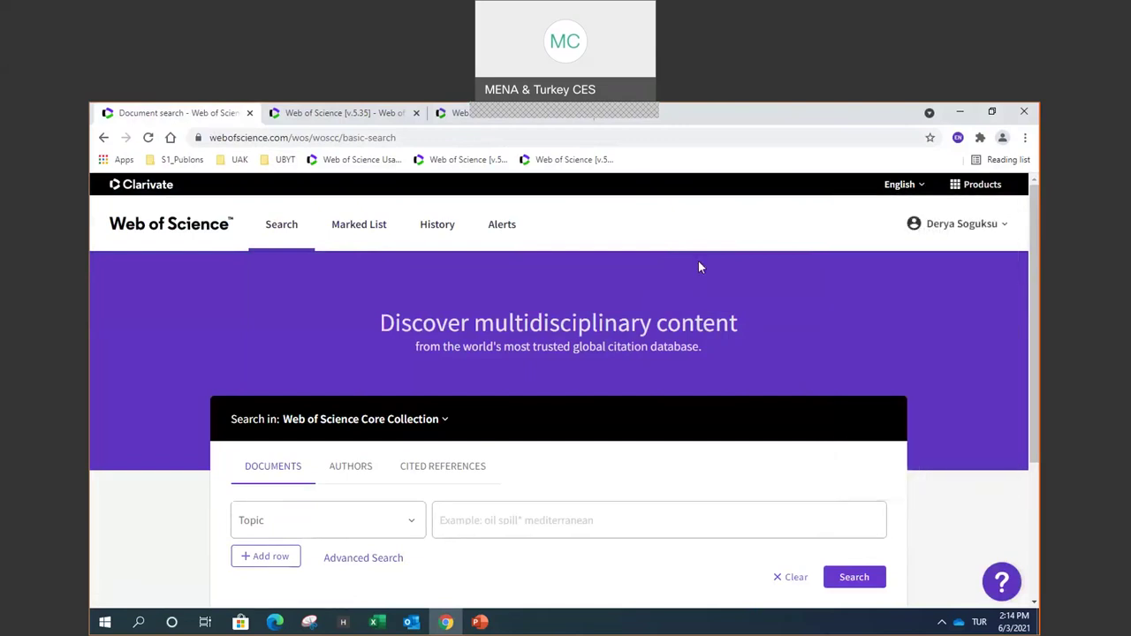
scroll(698, 265, "down", 1)
scroll(697, 265, "down", 1)
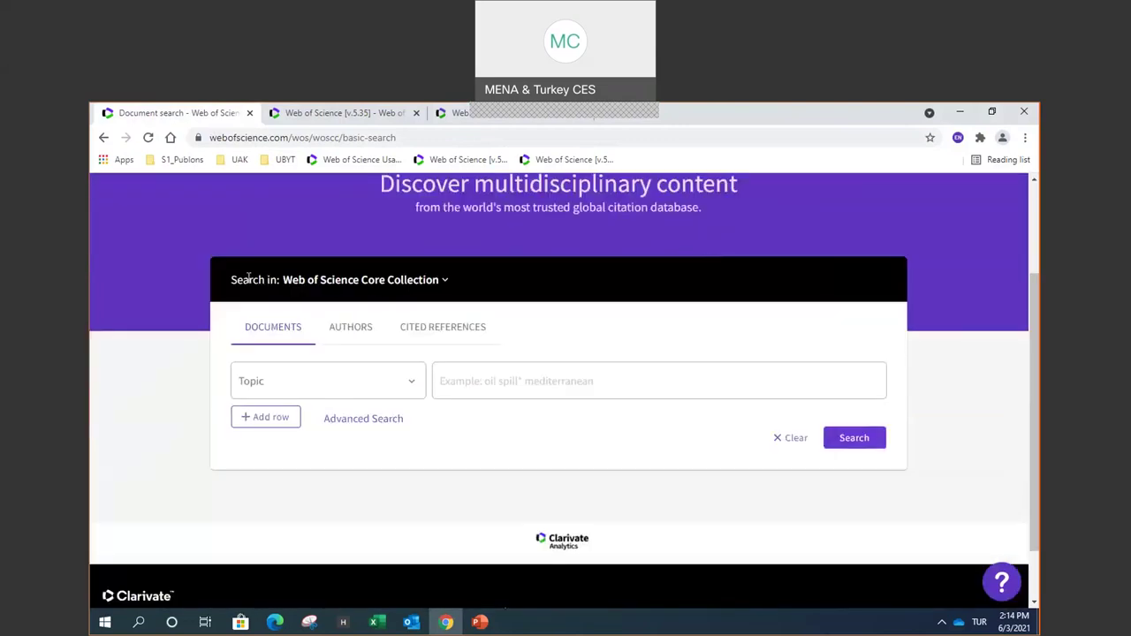
- Examine the list of databases available for the search, keeping Web of Science Core Collection
left_click(446, 281)
scroll(476, 278, "down", 2)
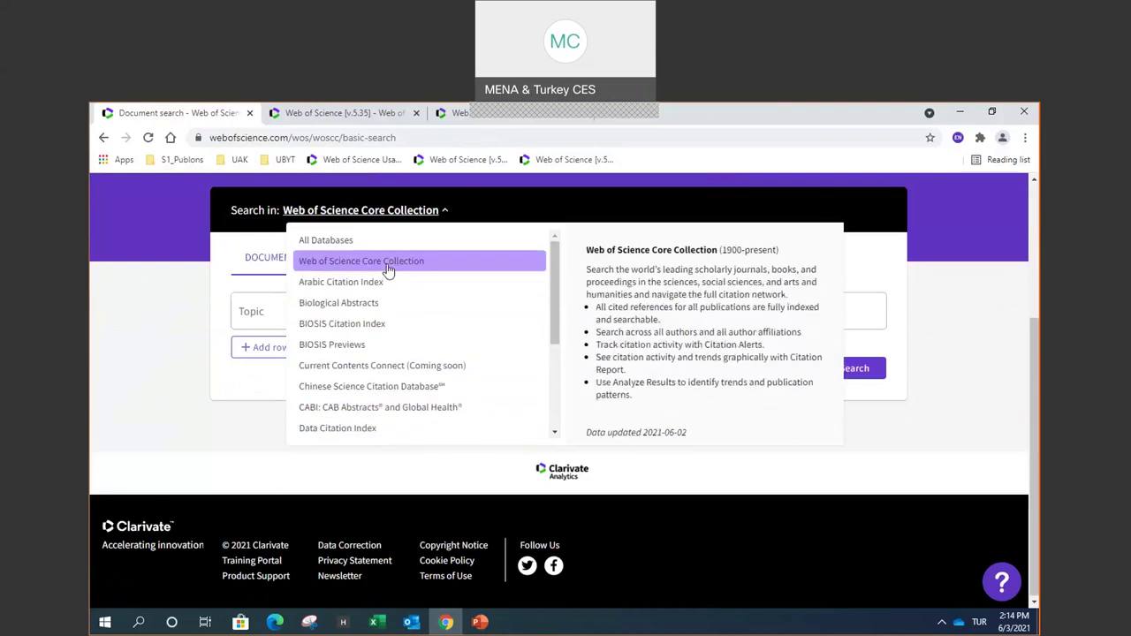
left_click(172, 268)
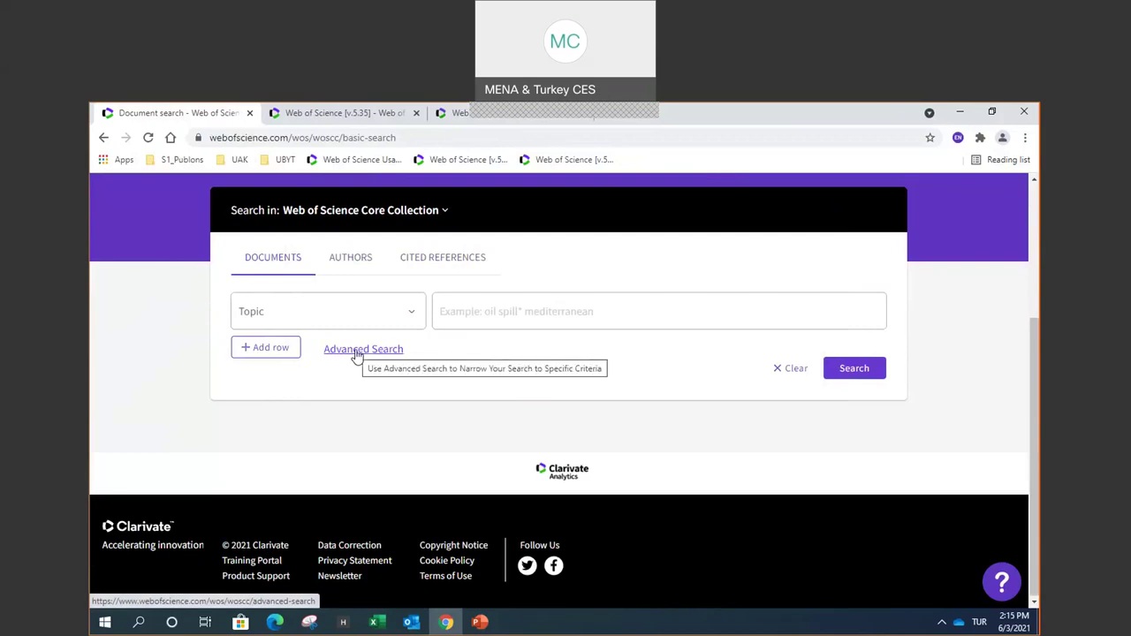
scroll(351, 399, "up", 1)
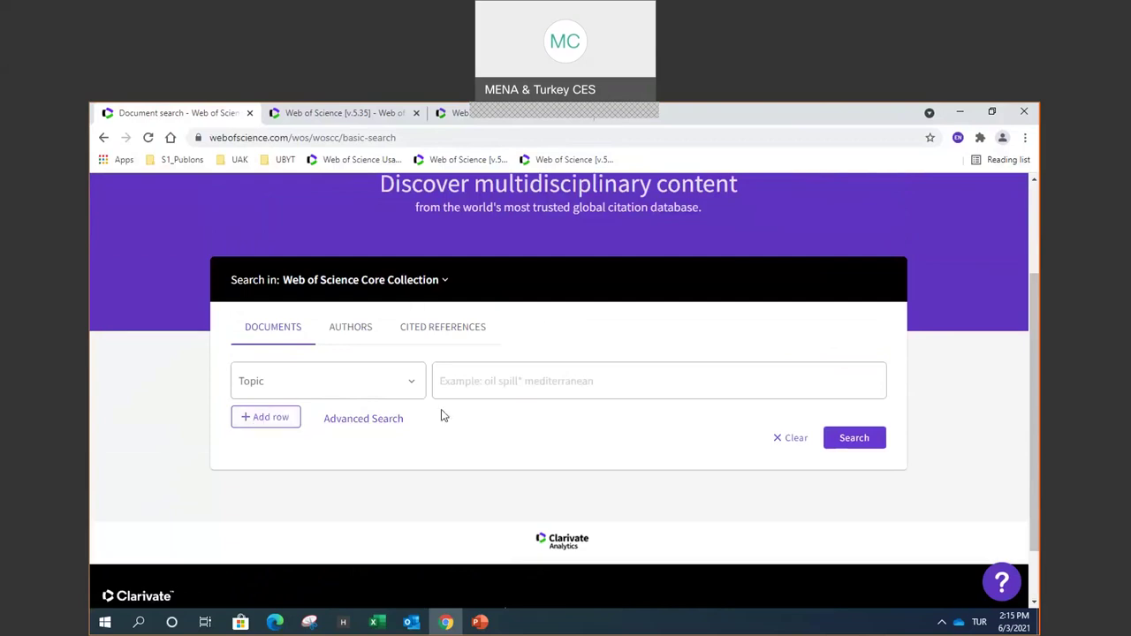
- Add a second search row and set the first row's search field to Web of Science Categories
left_click(271, 418)
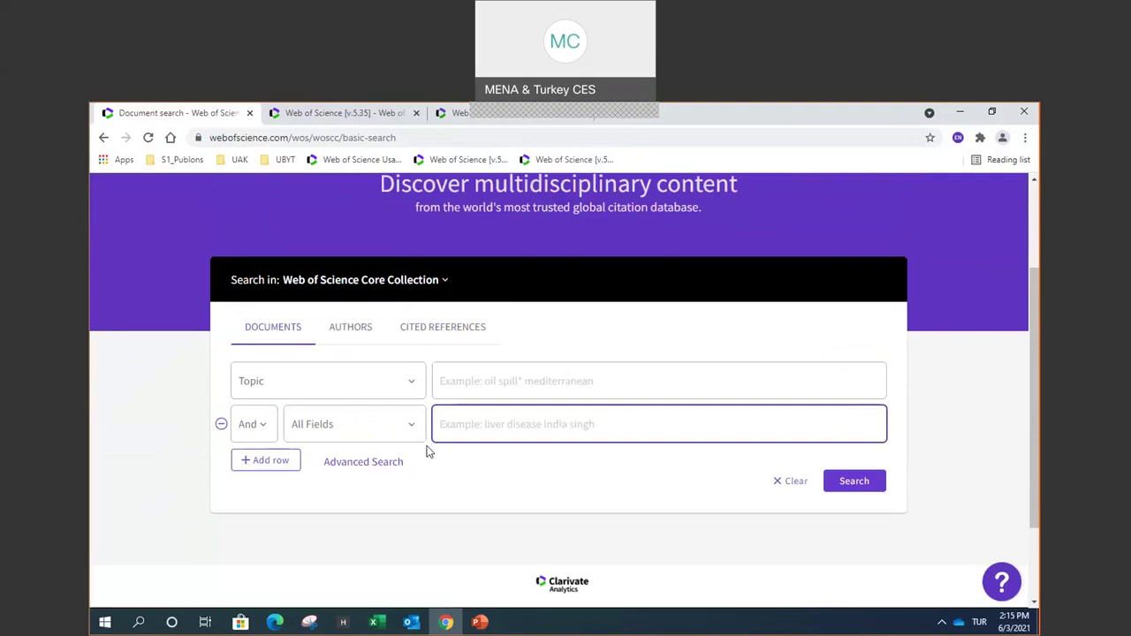
left_click(412, 387)
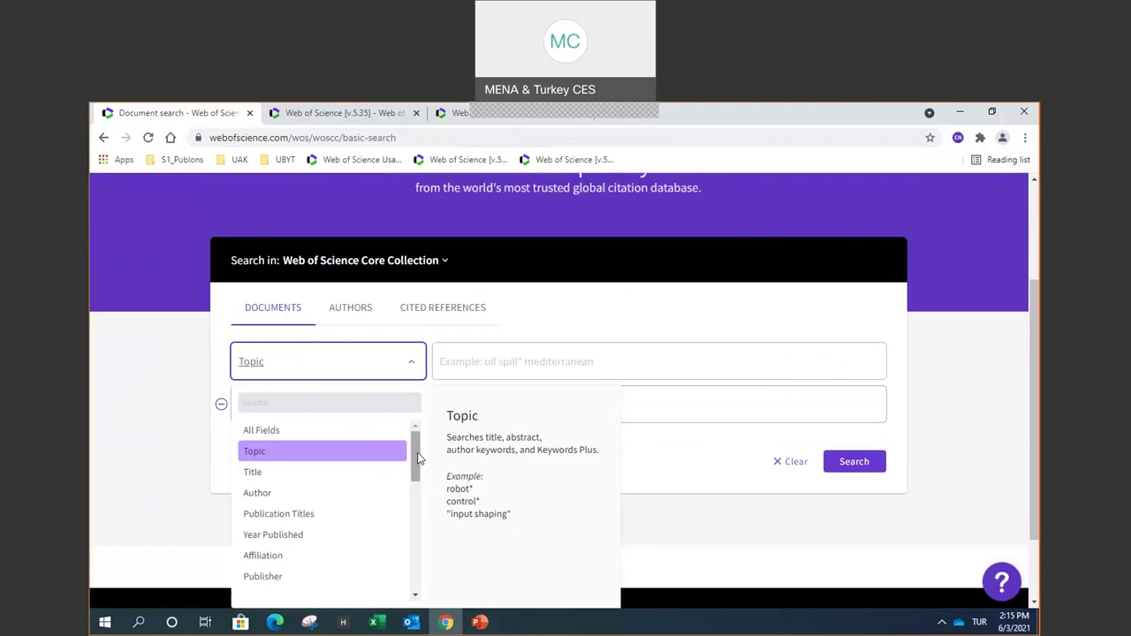
left_click_drag(419, 458, 417, 565)
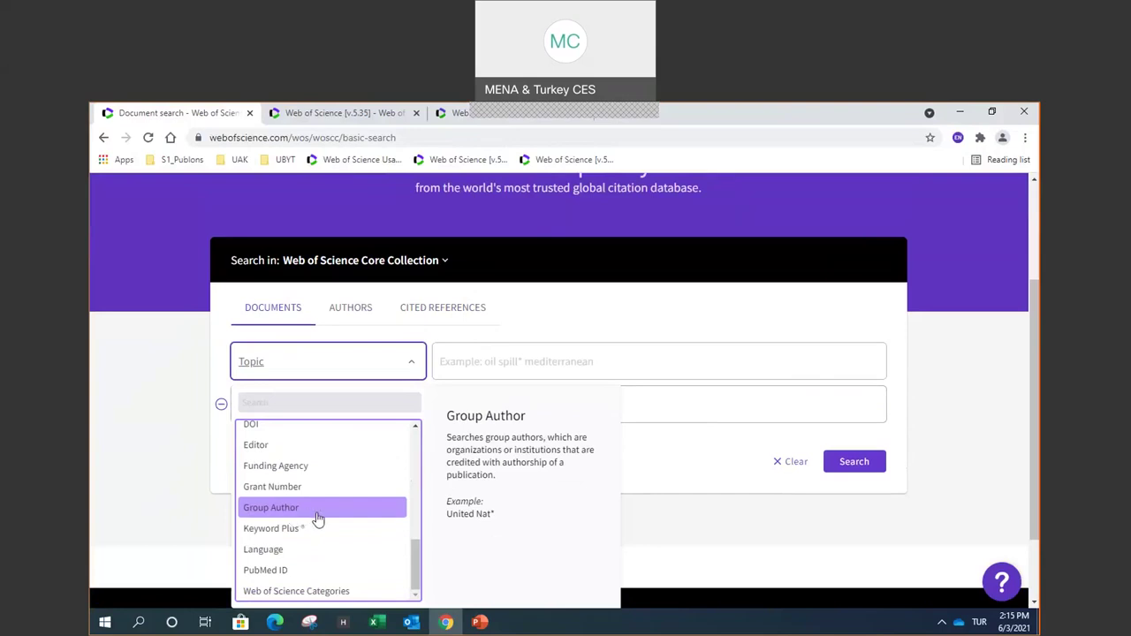
scroll(369, 493, "up", 2)
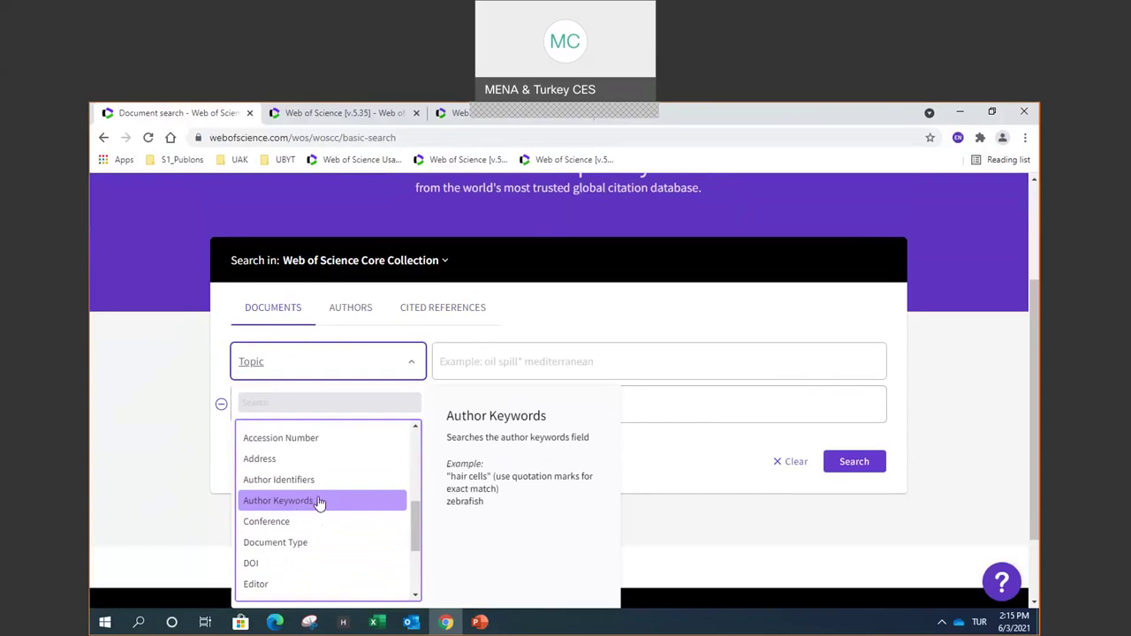
scroll(321, 503, "up", 3)
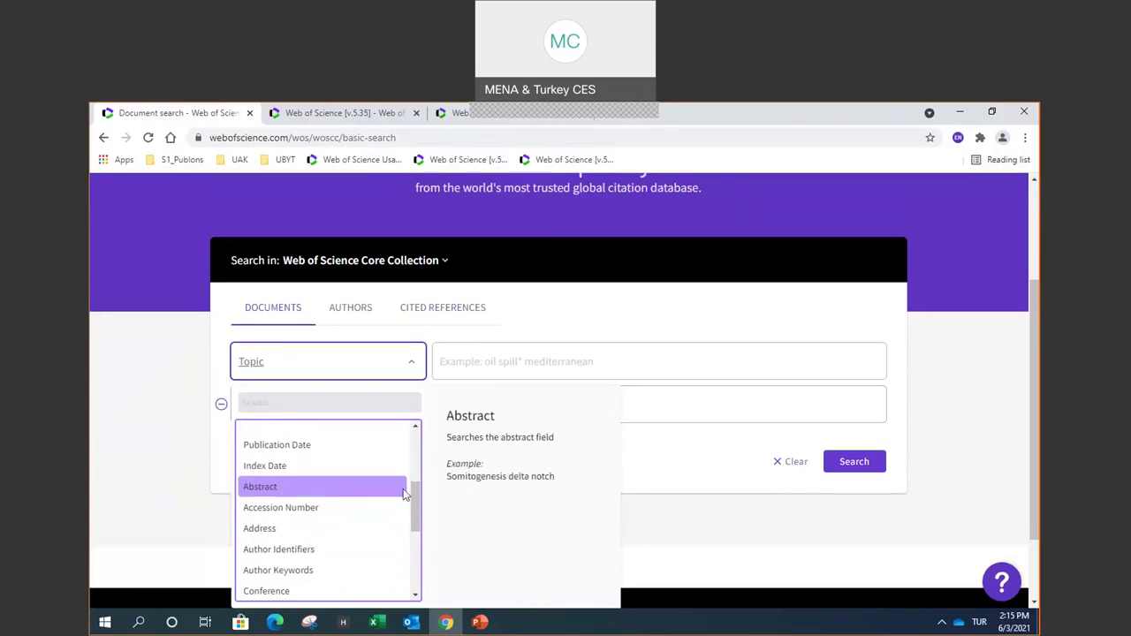
left_click_drag(408, 491, 408, 558)
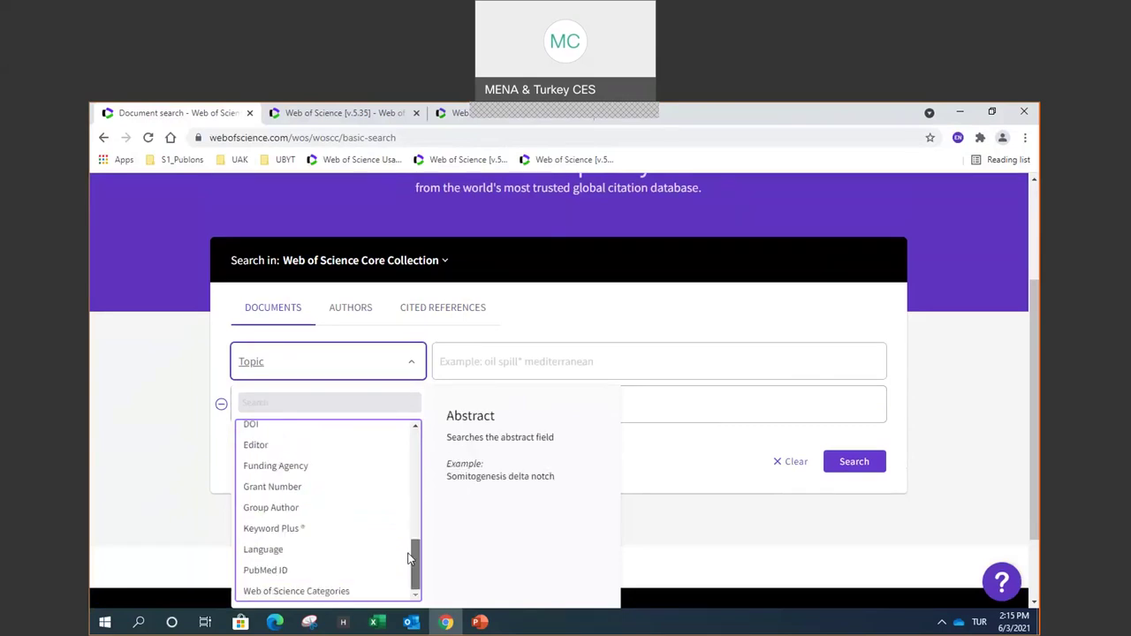
left_click(338, 591)
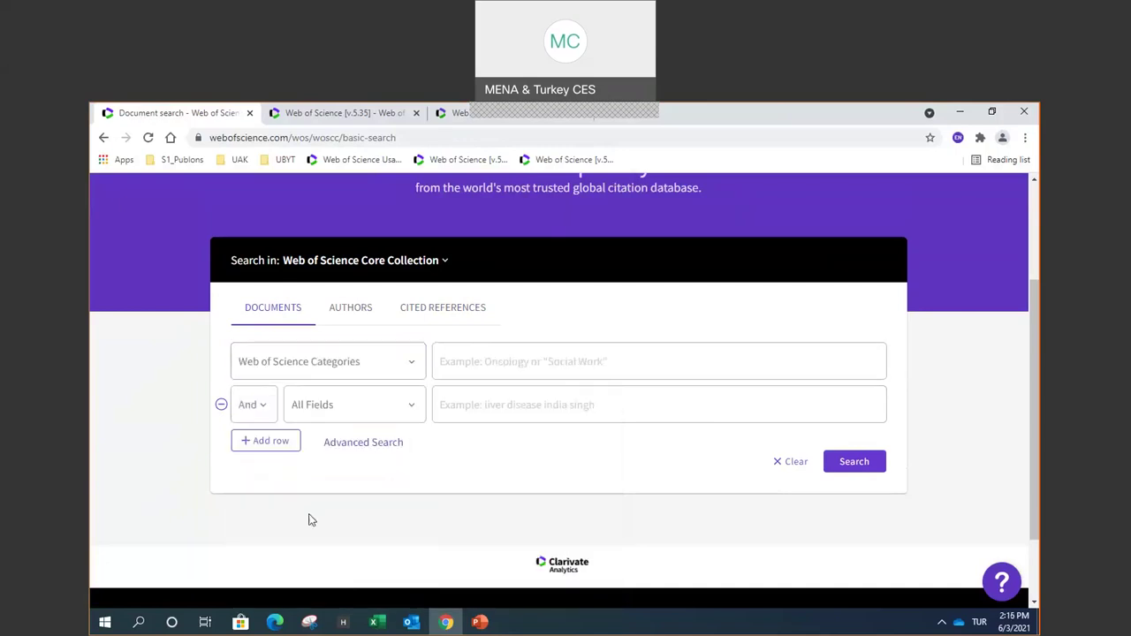
- Look up "nut" in the category row and choose the suggested category Nutrition & Dietetics
left_click(451, 371)
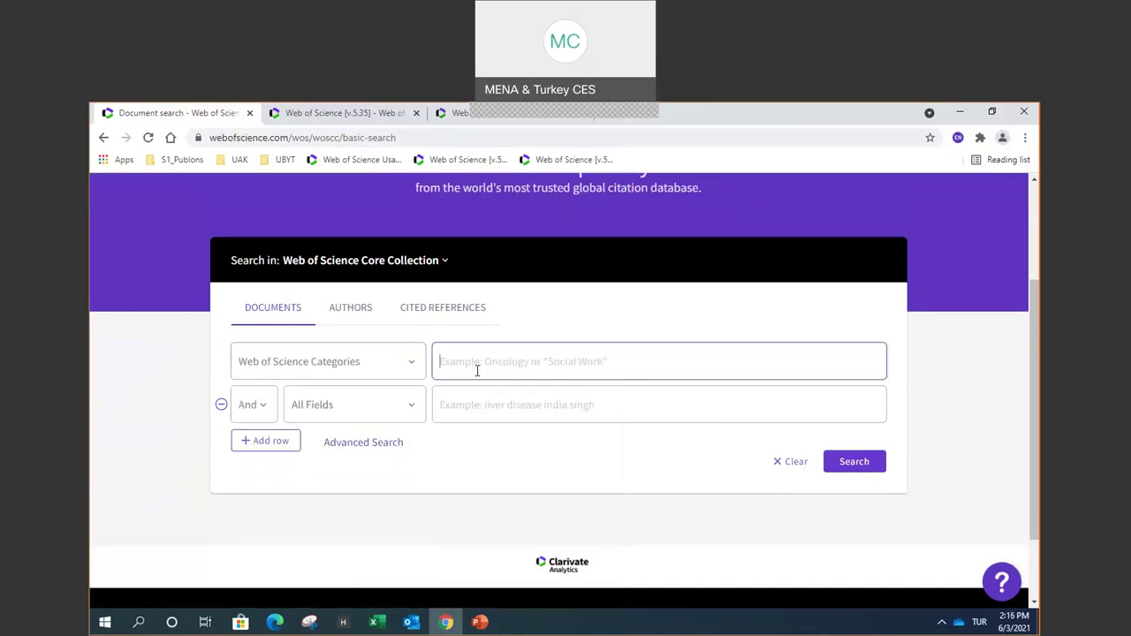
type("nut")
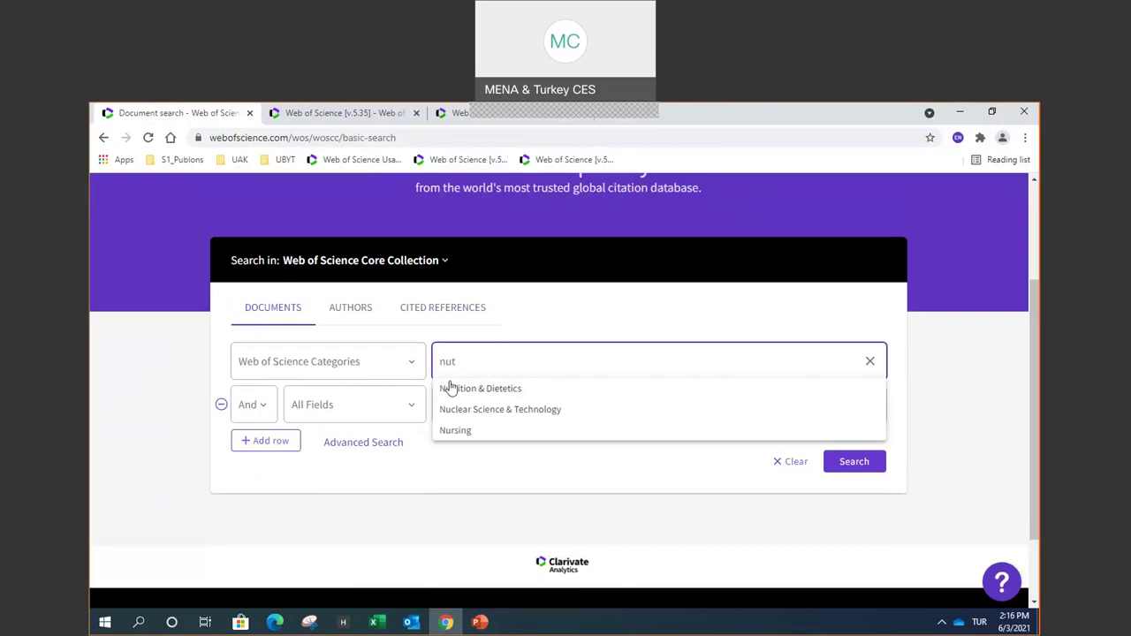
left_click(496, 398)
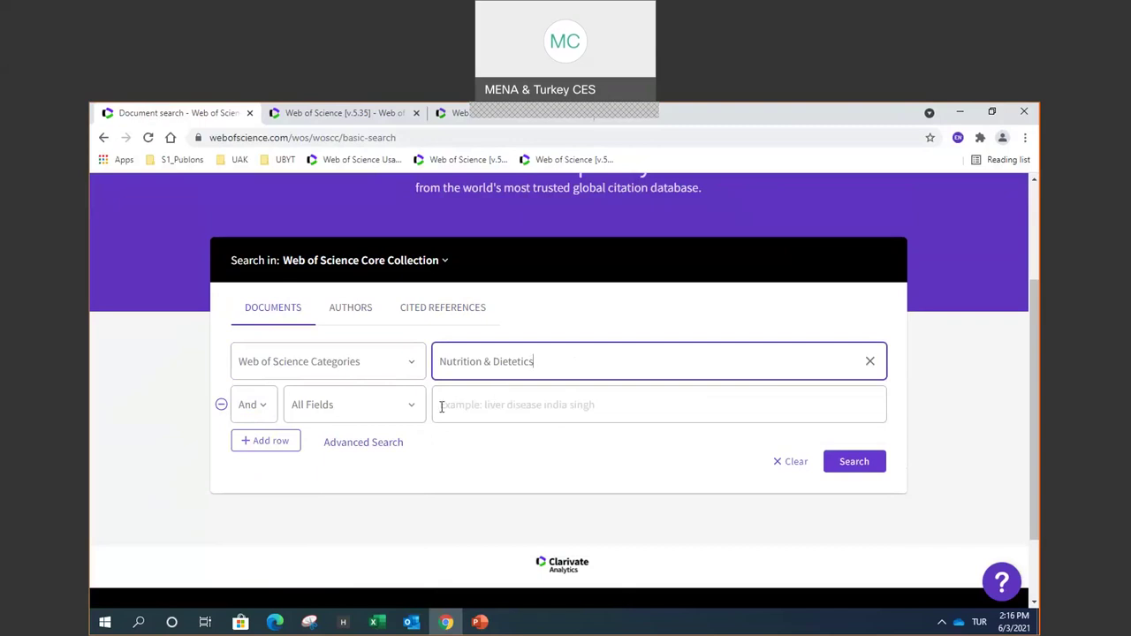
- Set the second row's field to Author Keywords, enter child* as its term, and run the search
left_click(413, 408)
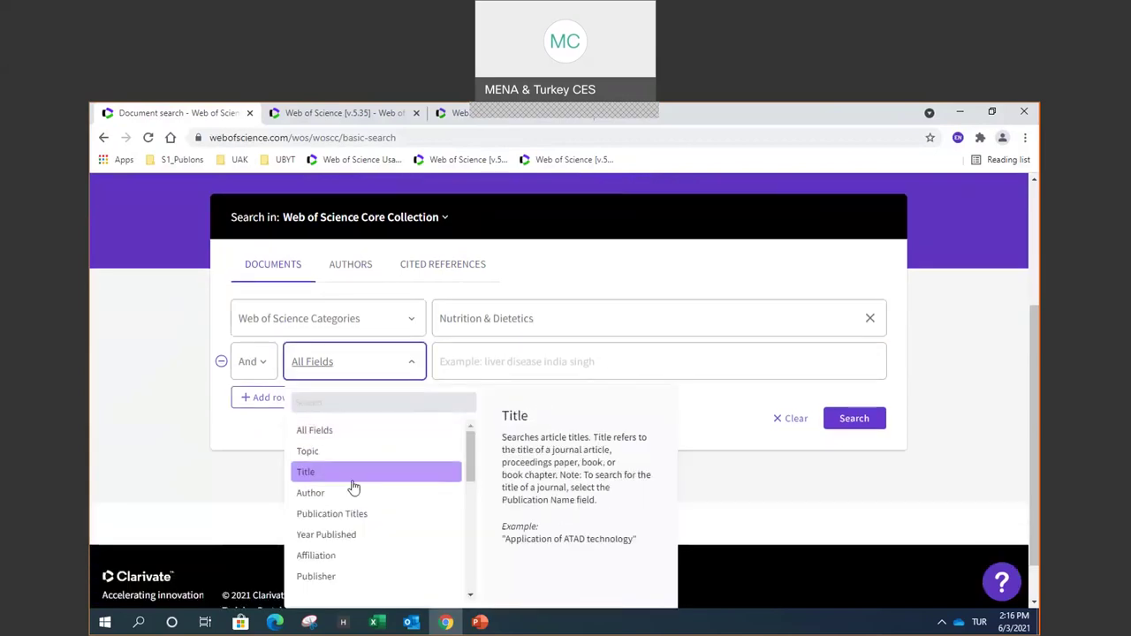
scroll(358, 507, "down", 3)
scroll(359, 508, "down", 1)
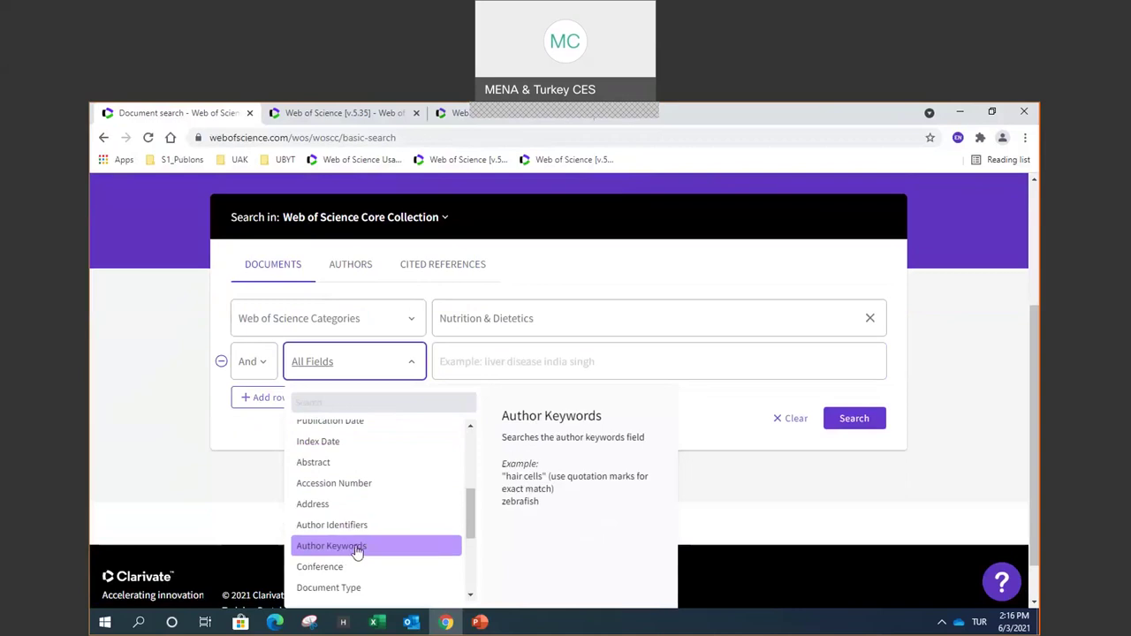
left_click(354, 546)
left_click(512, 359)
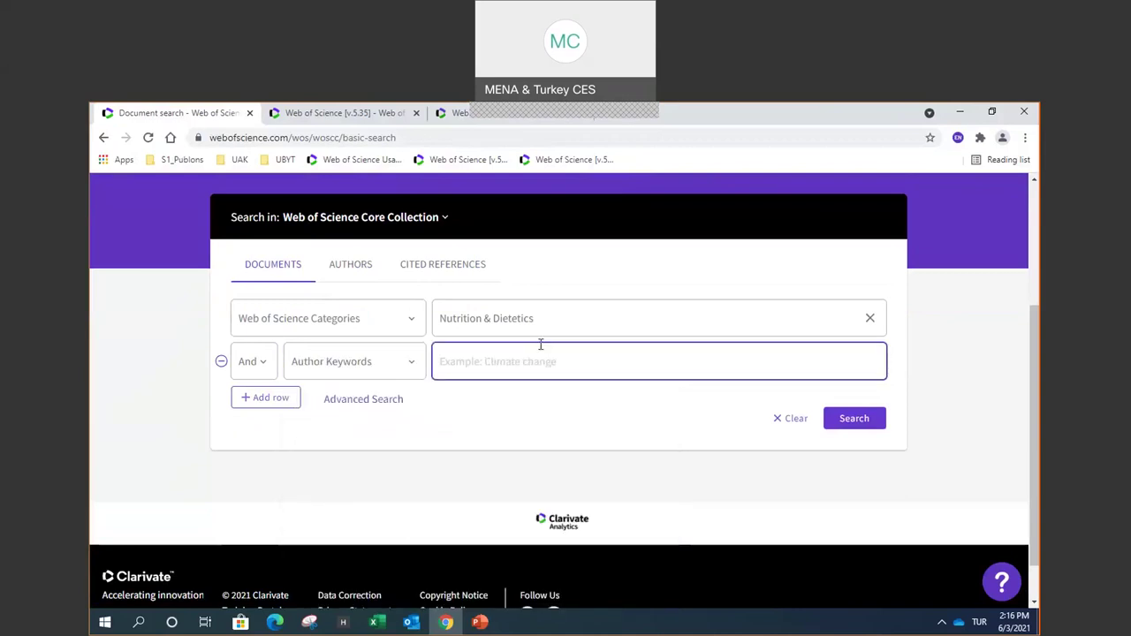
type("chil")
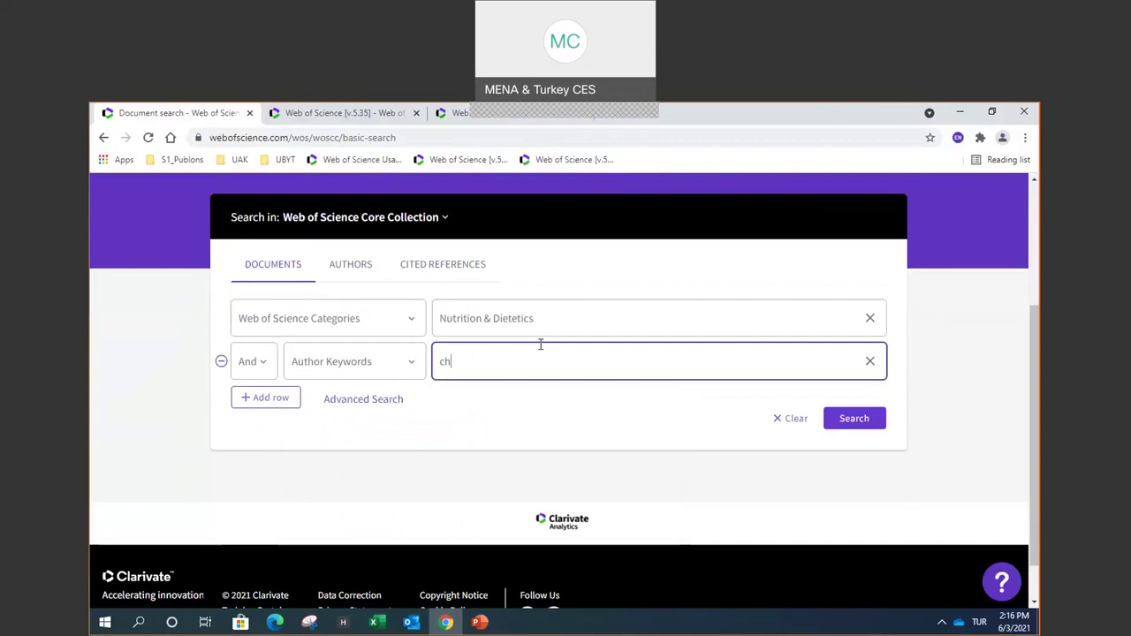
type("d*")
left_click(880, 423)
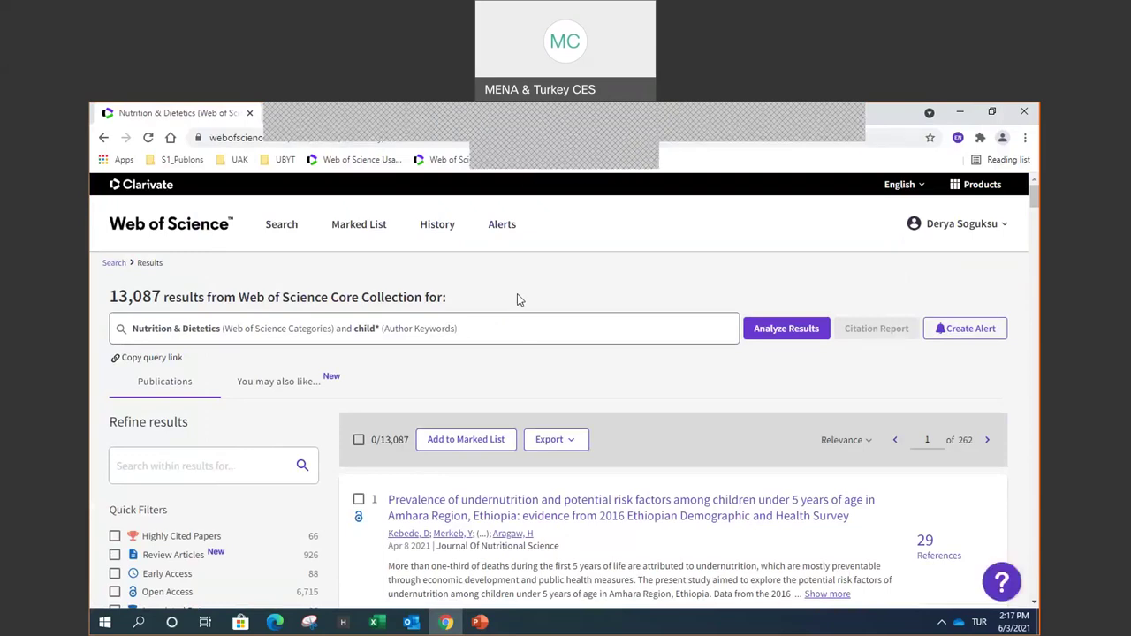
- View the editable rows of the current query without changing them, and copy the query link
left_click(485, 328)
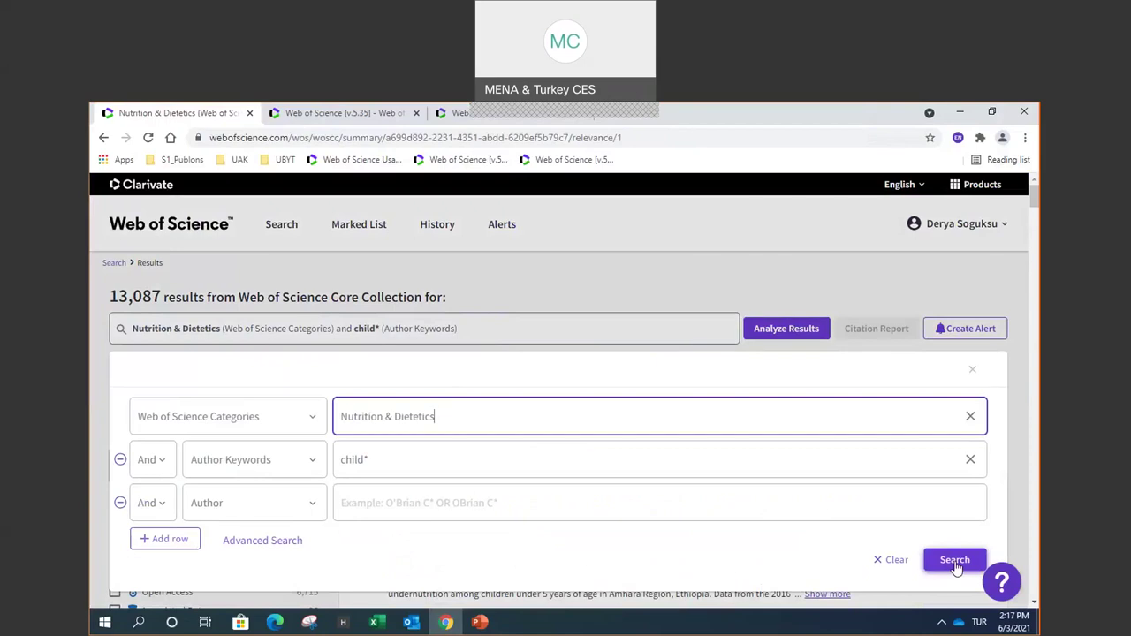
left_click(971, 370)
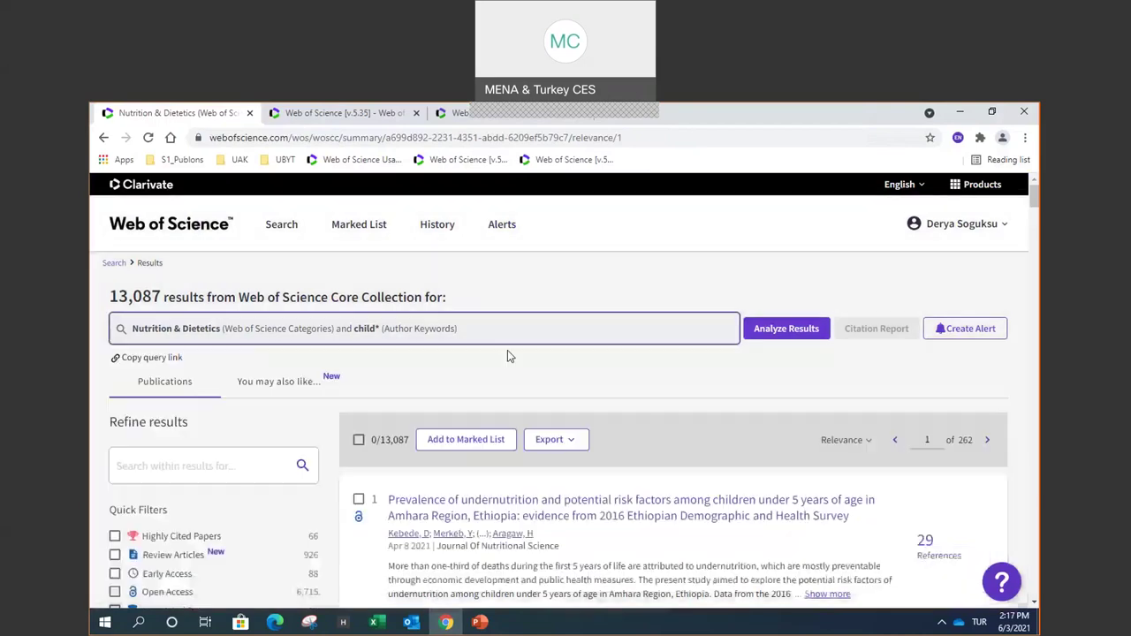
scroll(449, 360, "down", 1)
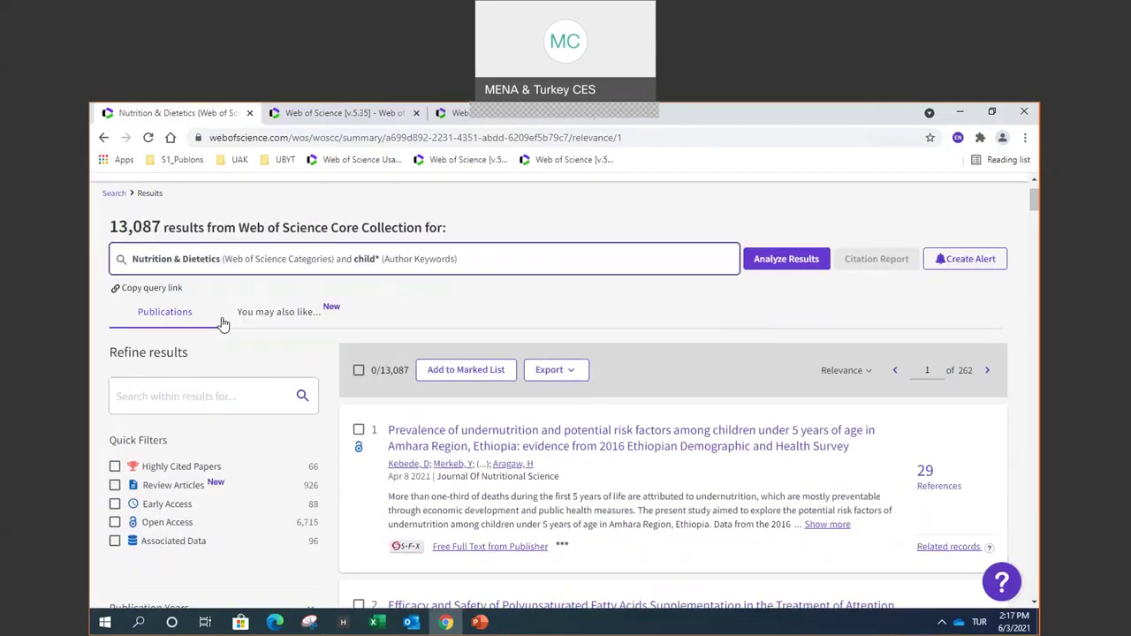
left_click(144, 292)
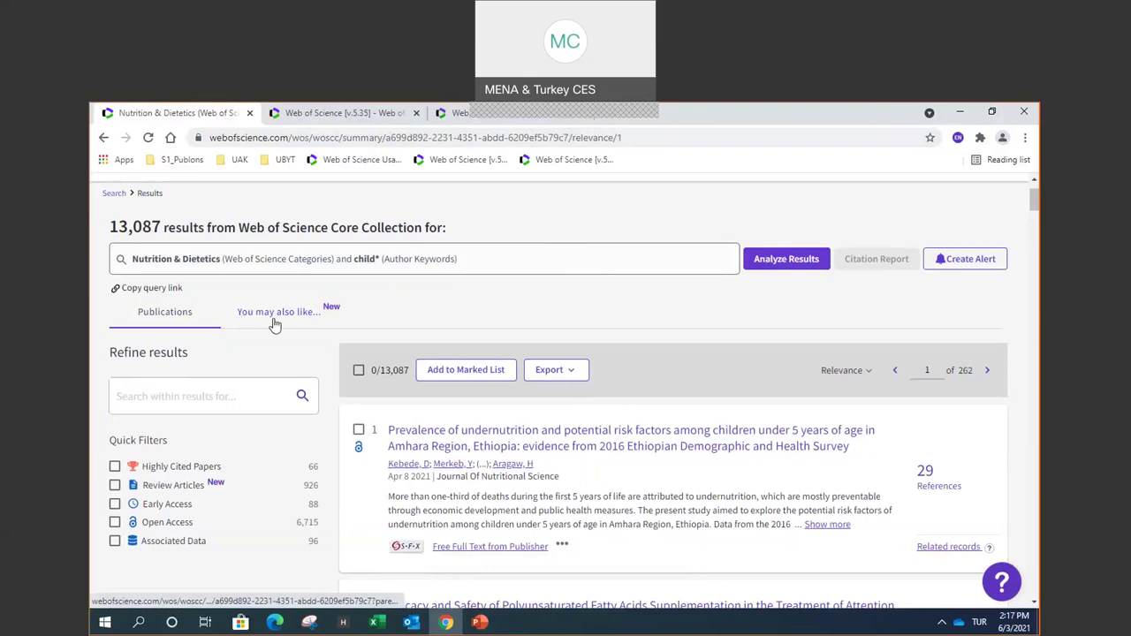
- Examine the "You may also like..." suggestions for this query and return to the publications results
left_click(303, 323)
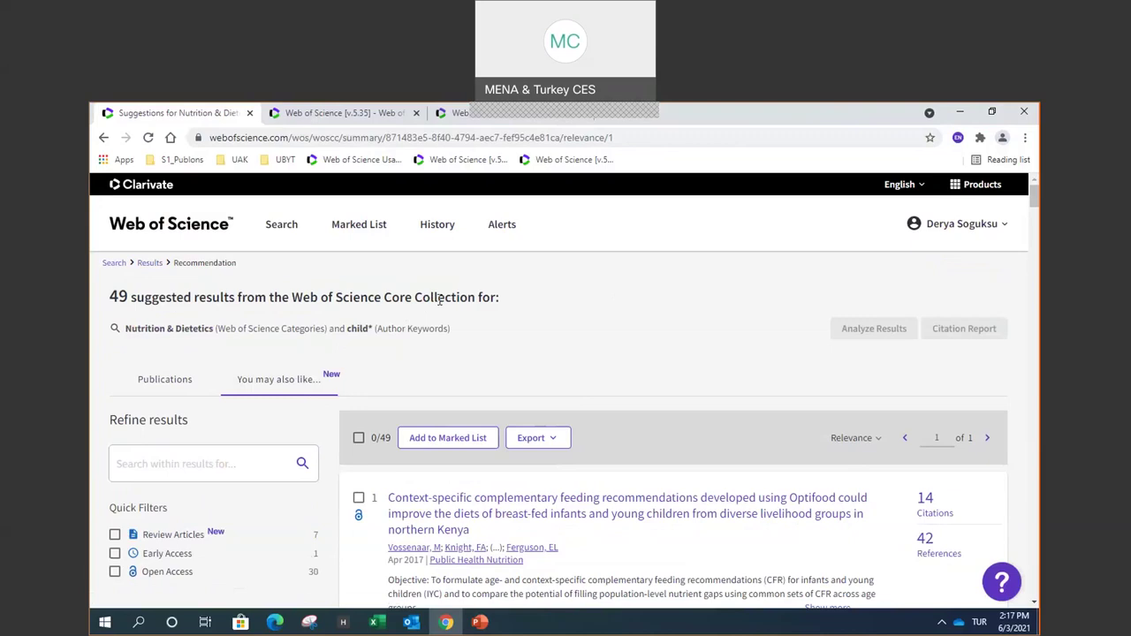
scroll(439, 300, "down", 1)
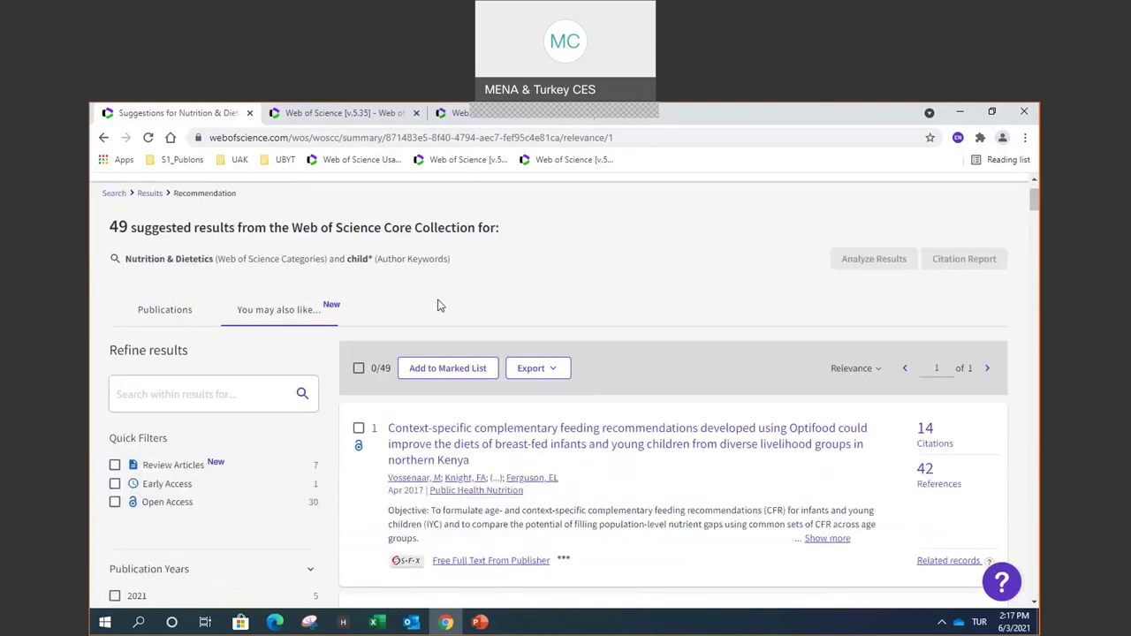
left_click(180, 316)
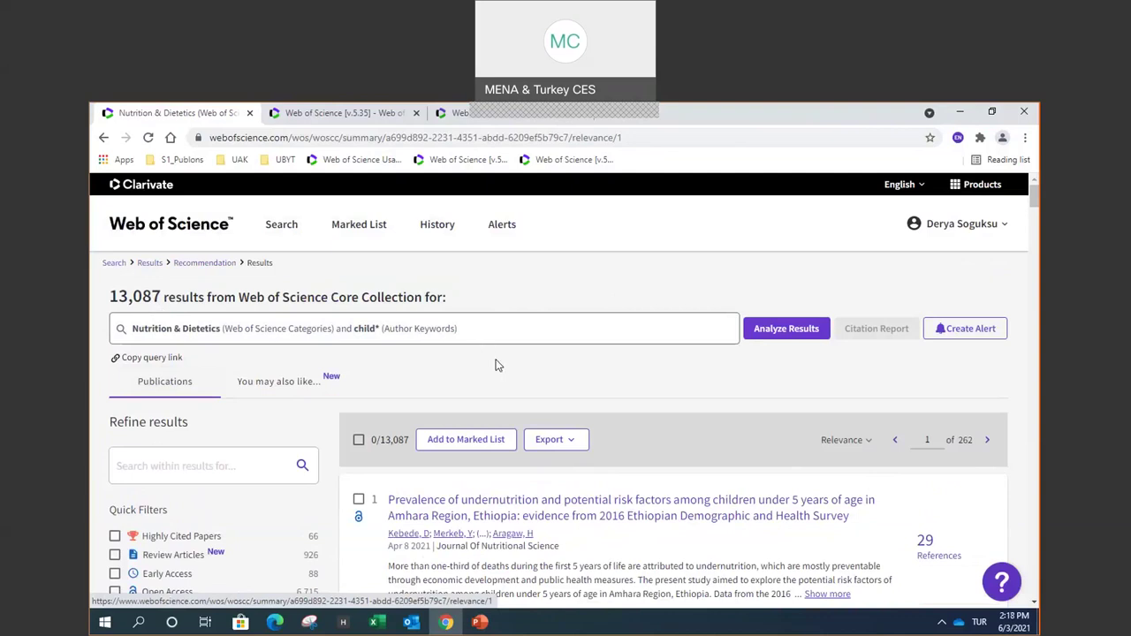
- Select Early Access in the Document Types filter of the search results
scroll(498, 365, "down", 1)
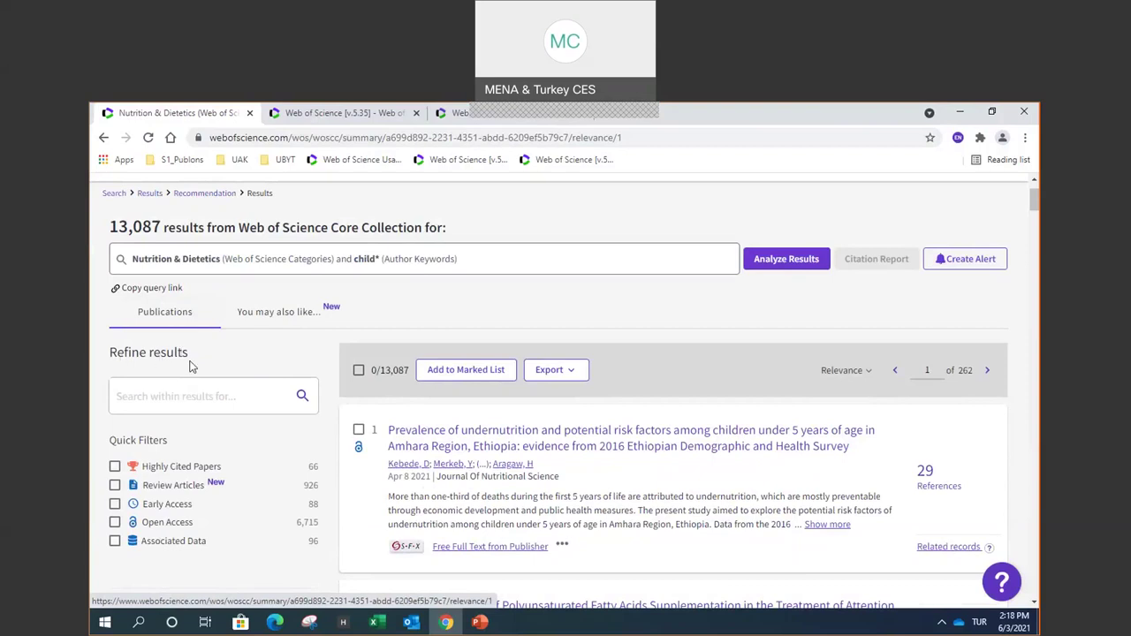
scroll(198, 362, "down", 2)
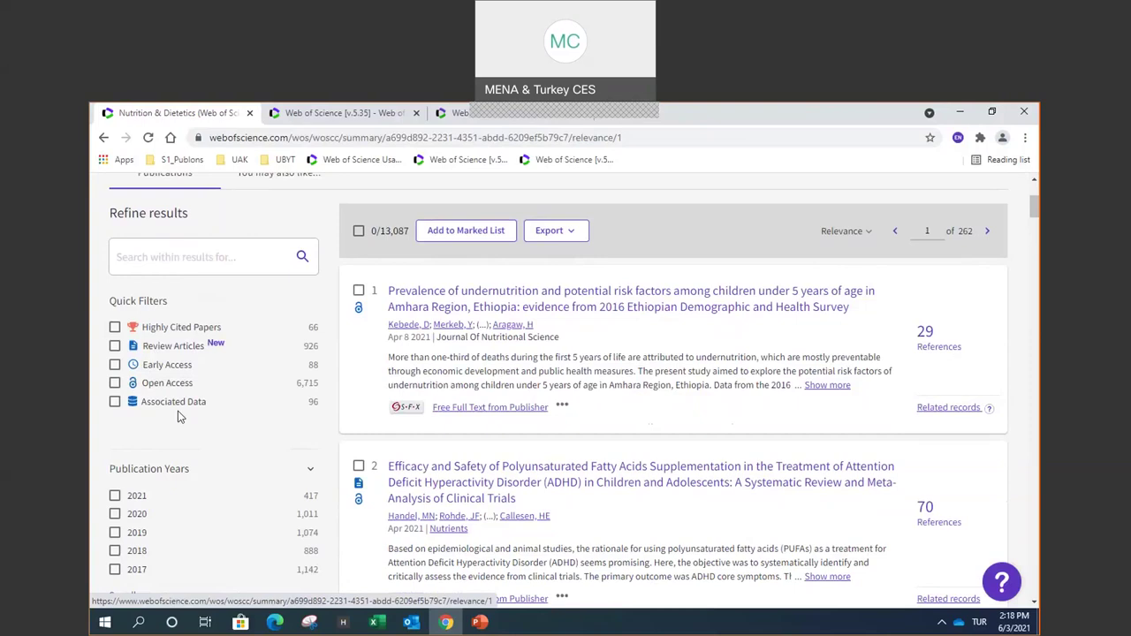
scroll(179, 415, "down", 1)
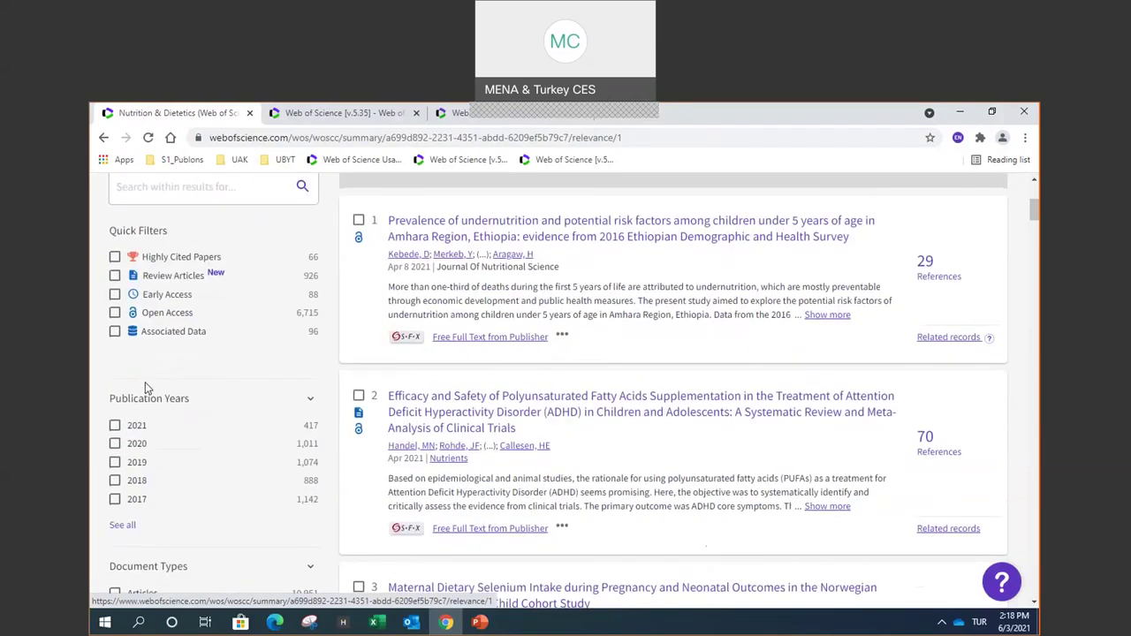
scroll(145, 382, "down", 1)
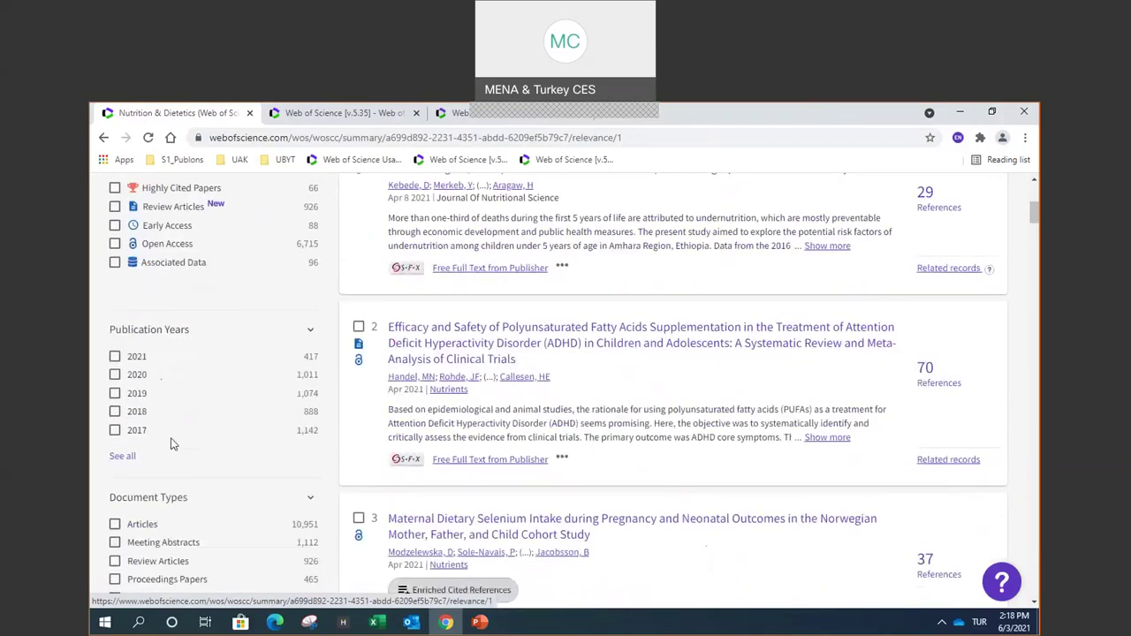
scroll(174, 444, "down", 2)
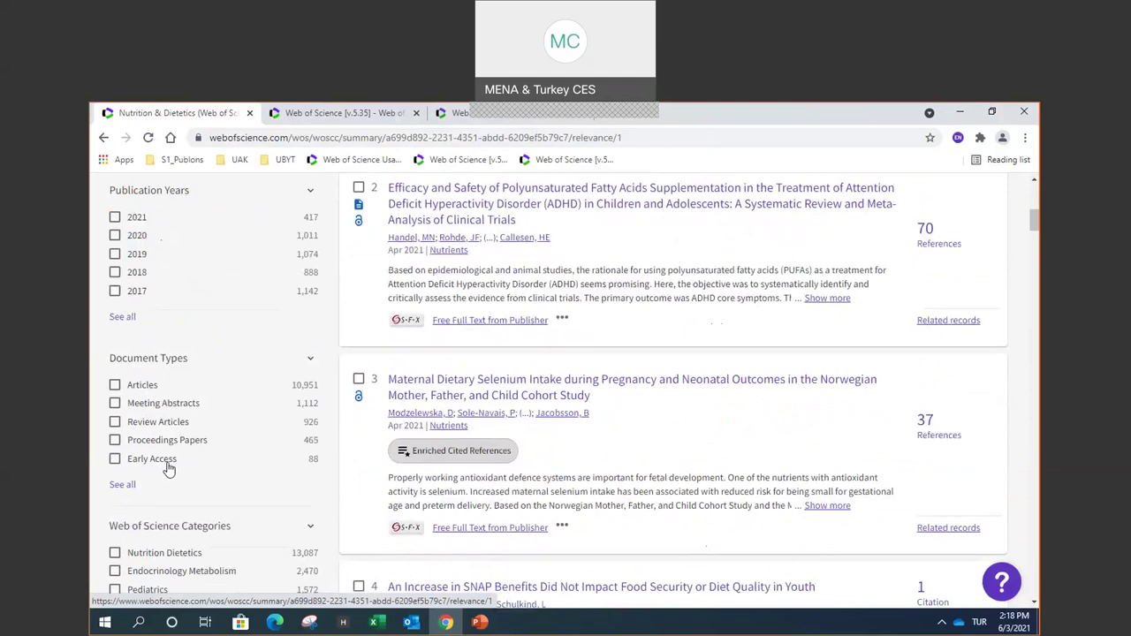
scroll(169, 469, "down", 1)
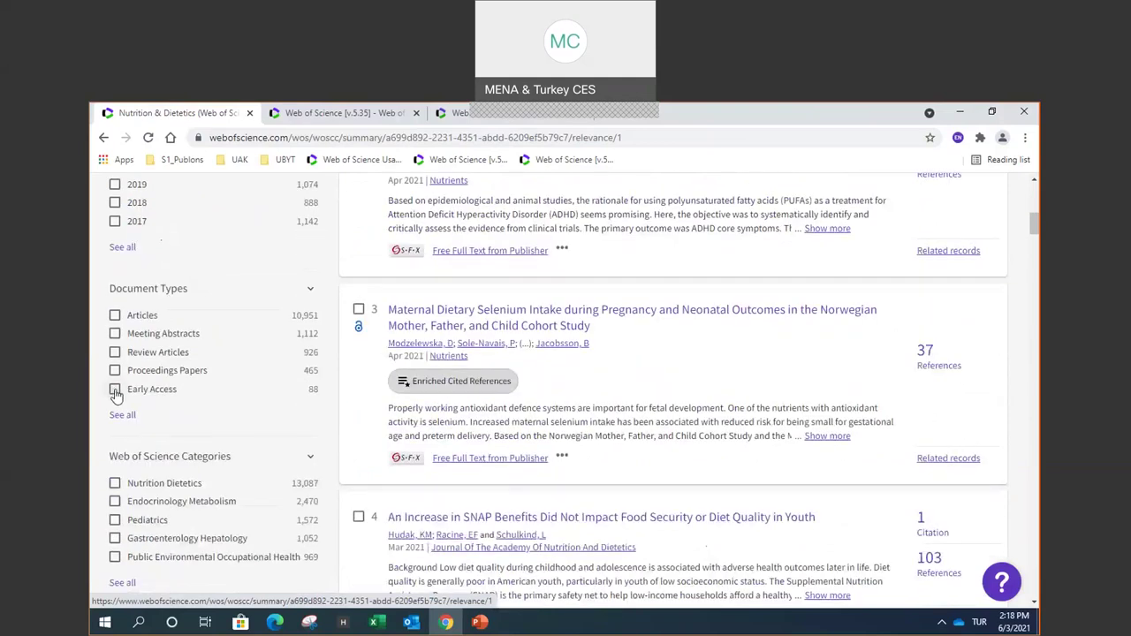
left_click(116, 391)
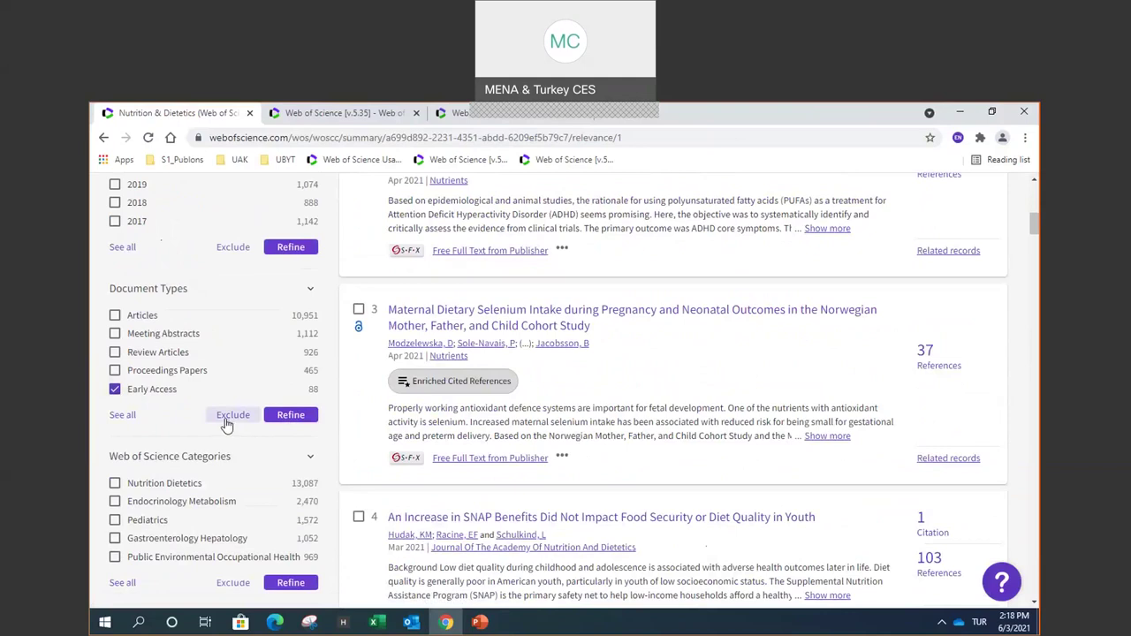
- Examine the remaining refine filters, from Web of Science Categories, Authors and Affiliations through Publishers to Web of Science Index
scroll(225, 424, "down", 2)
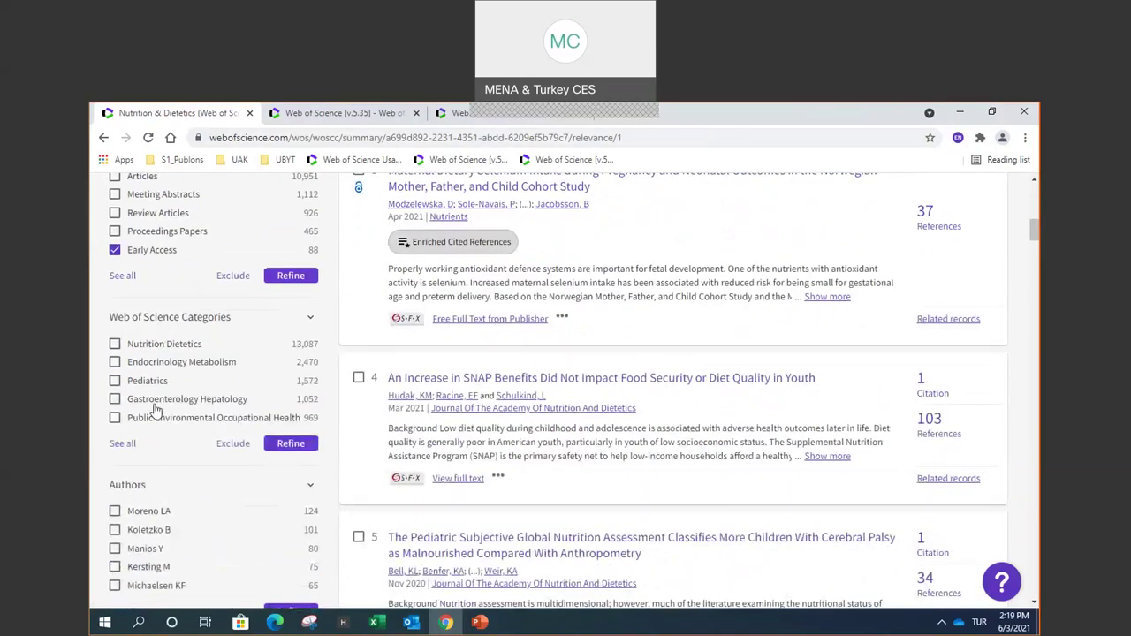
scroll(155, 408, "down", 1)
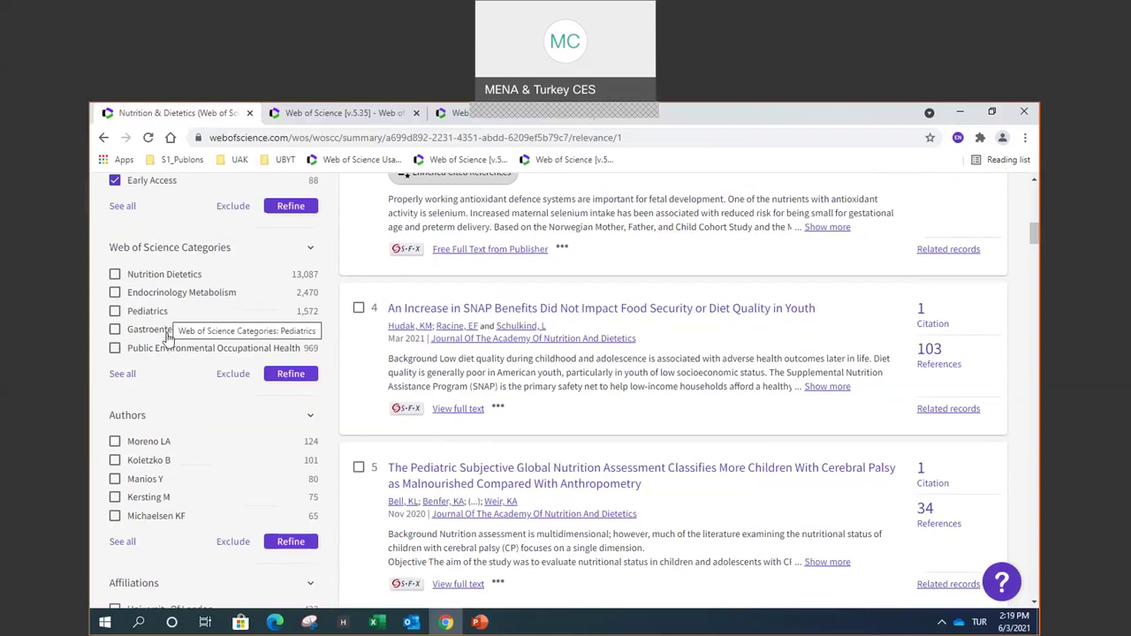
scroll(166, 345, "down", 2)
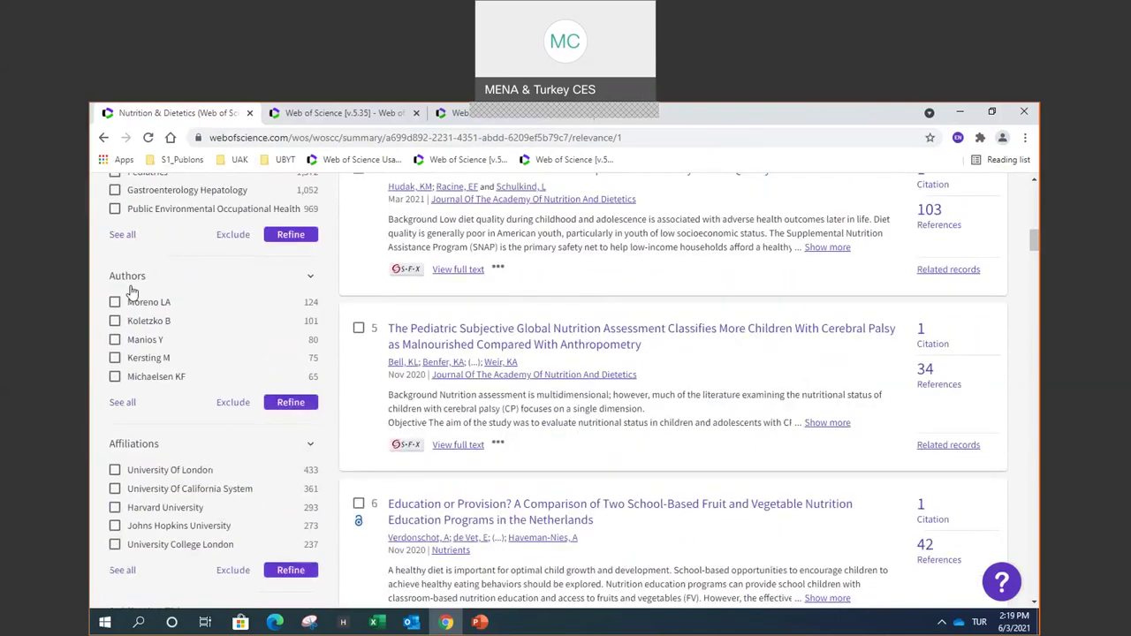
scroll(162, 362, "down", 4)
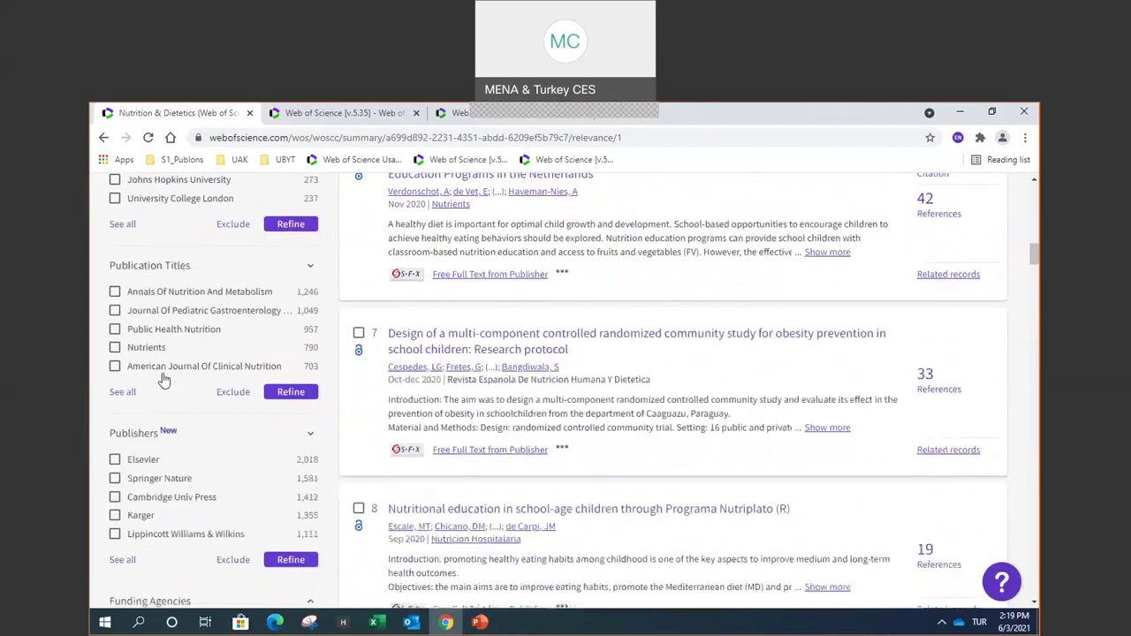
scroll(164, 378, "down", 2)
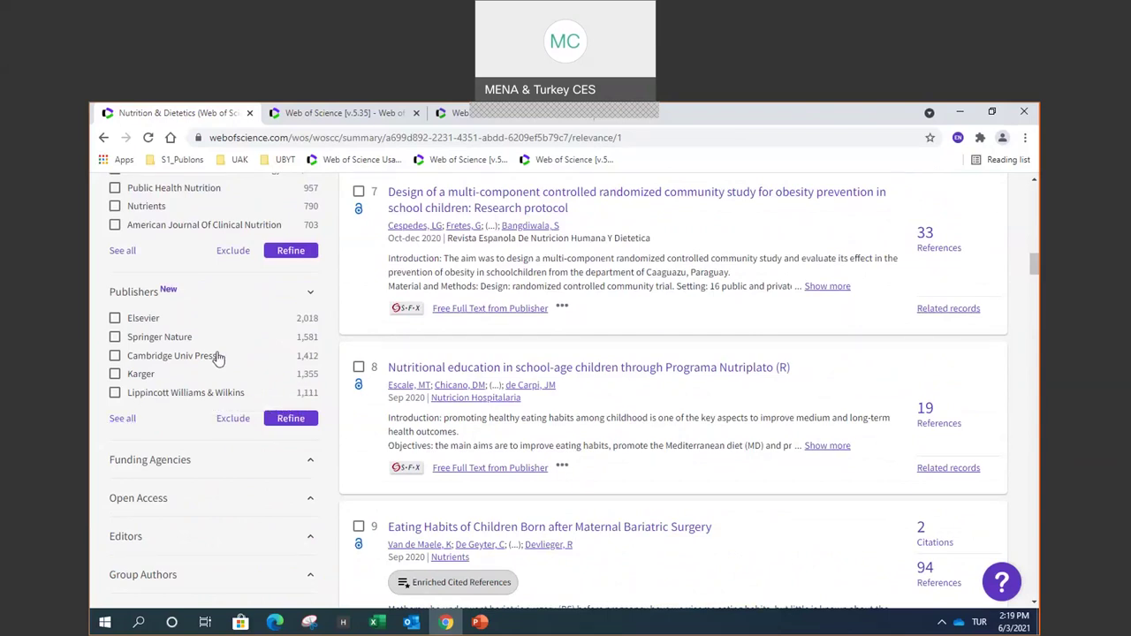
scroll(222, 356, "down", 2)
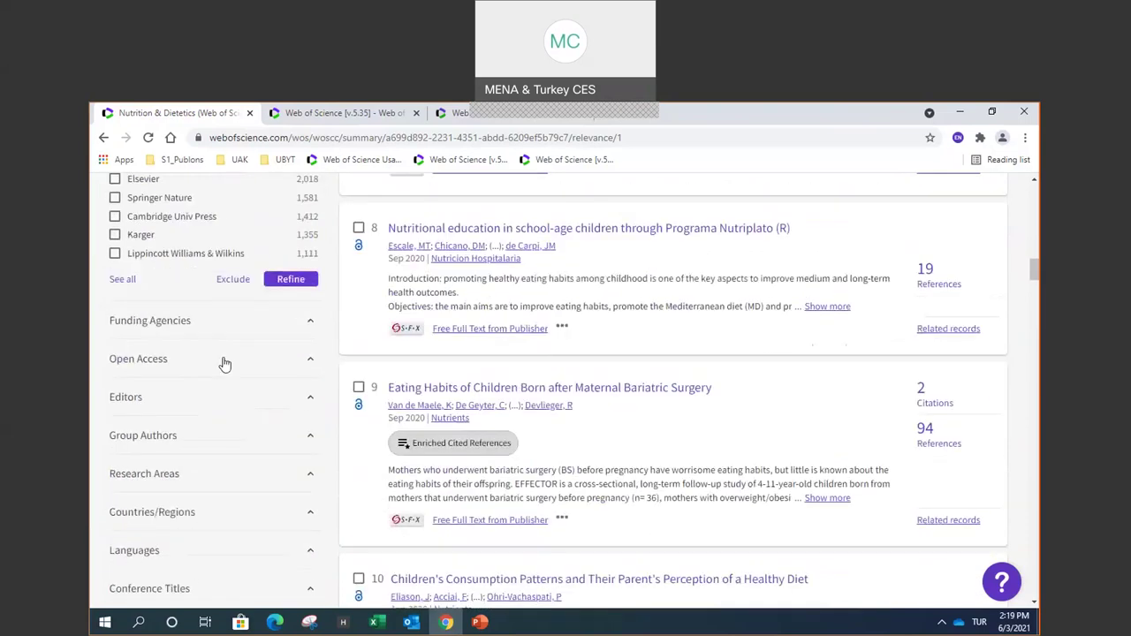
scroll(224, 364, "down", 3)
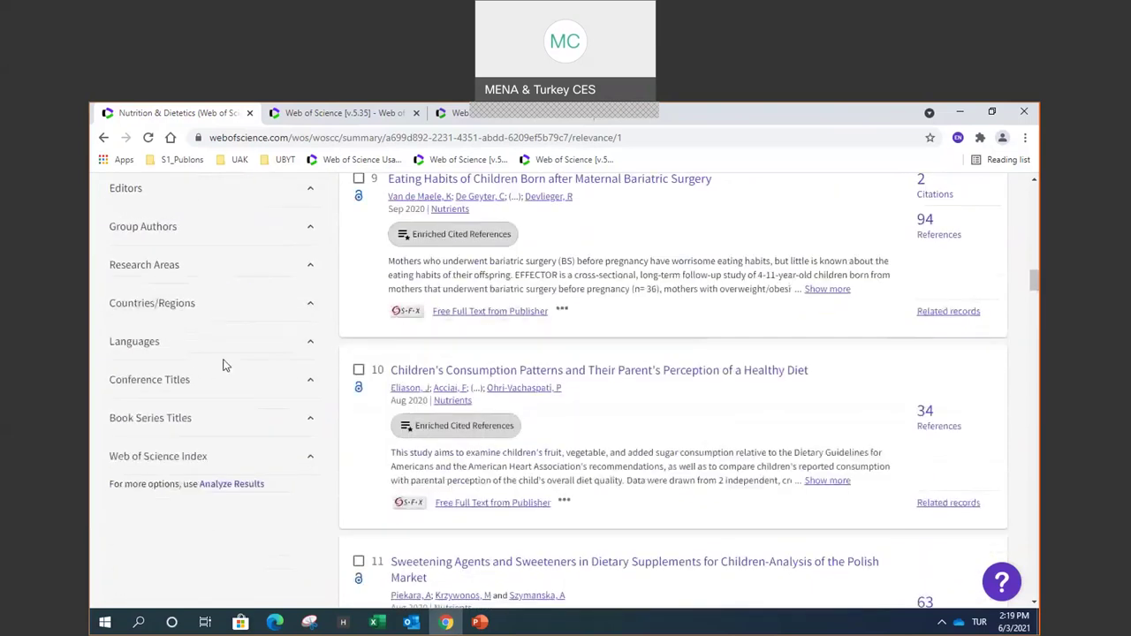
- Open the Analyze Results view for the whole result set and break it down by Web of Science Index
scroll(223, 364, "up", 10)
scroll(222, 364, "up", 10)
scroll(222, 368, "up", 10)
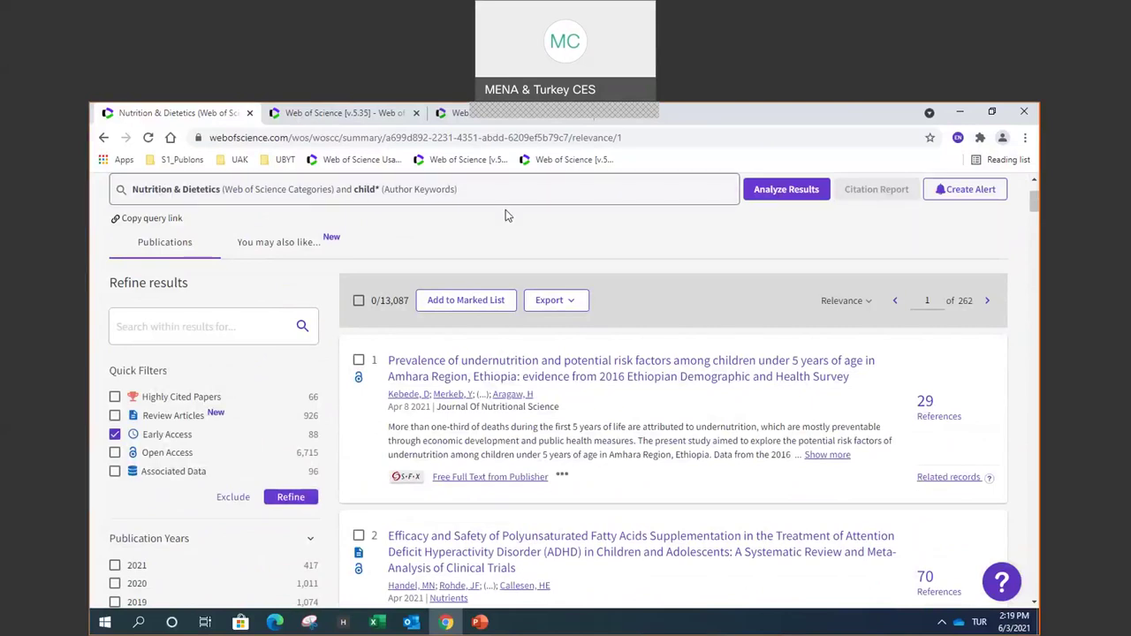
left_click(794, 191)
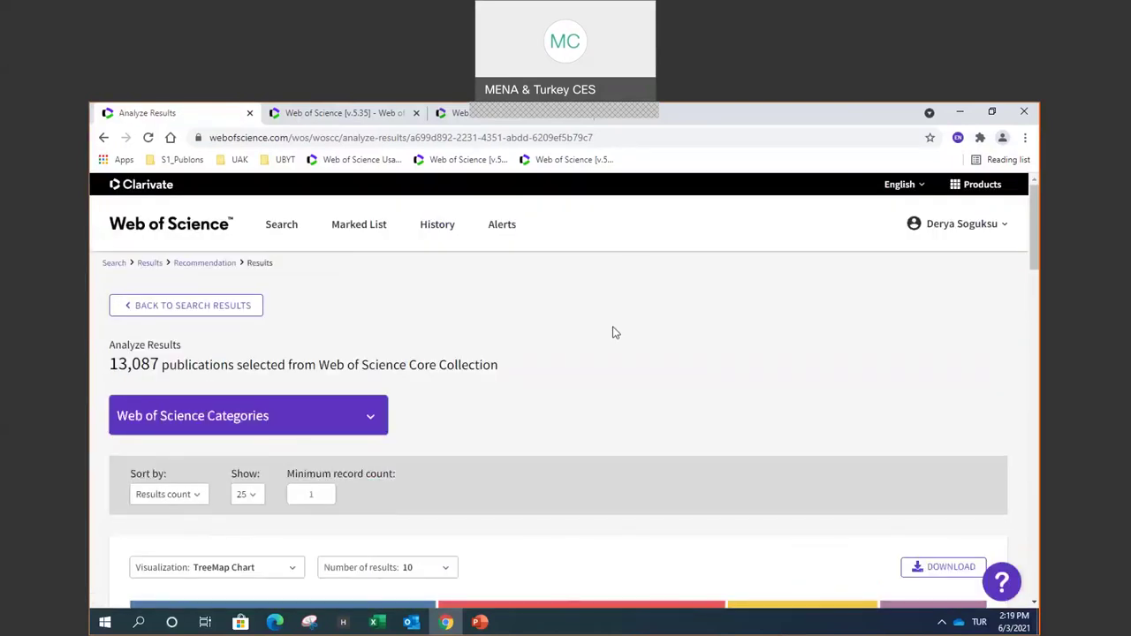
scroll(615, 332, "down", 2)
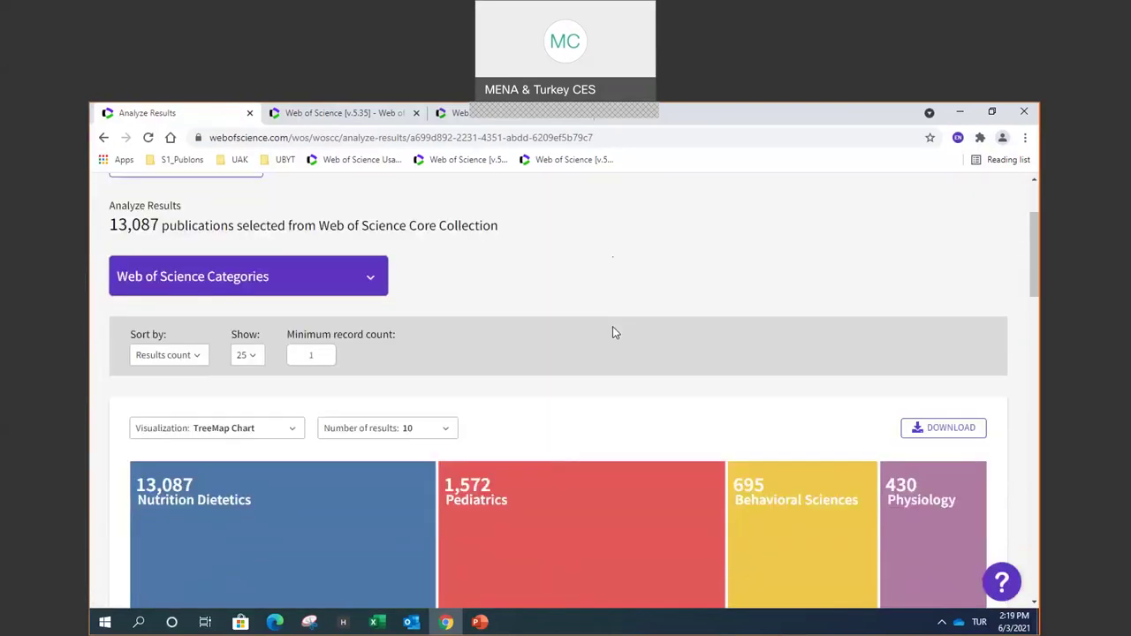
left_click(370, 281)
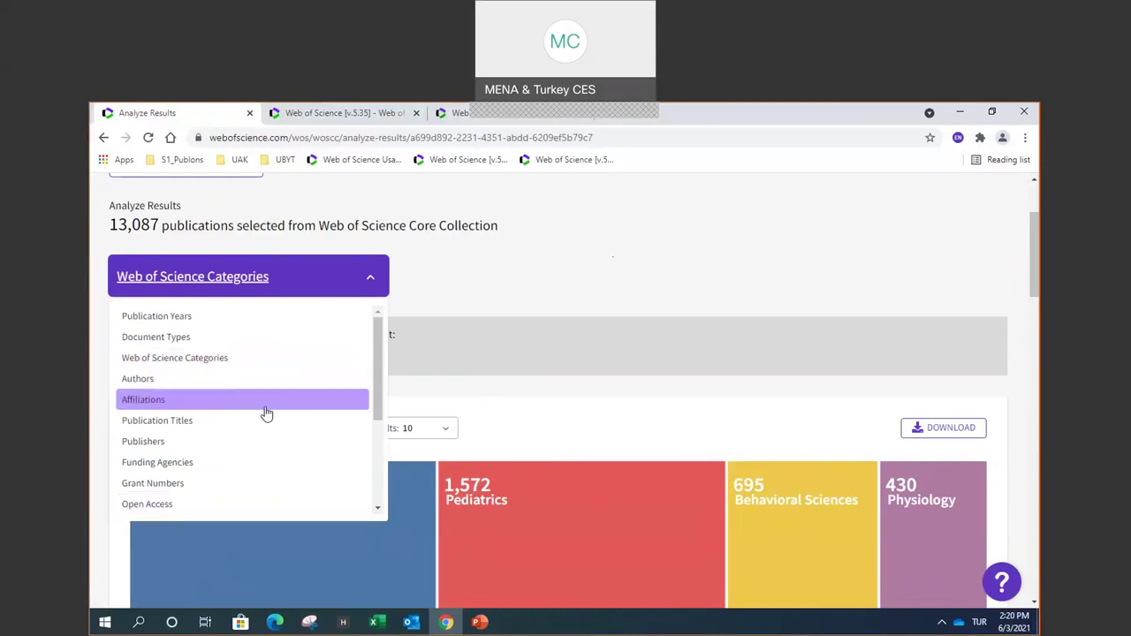
scroll(262, 412, "down", 4)
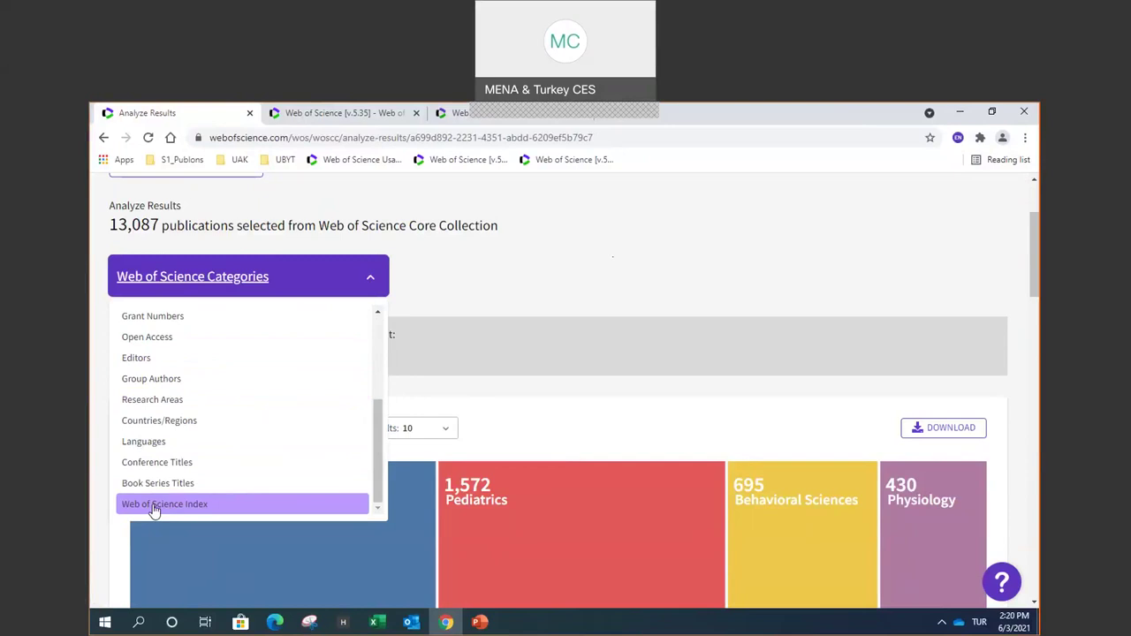
left_click(155, 505)
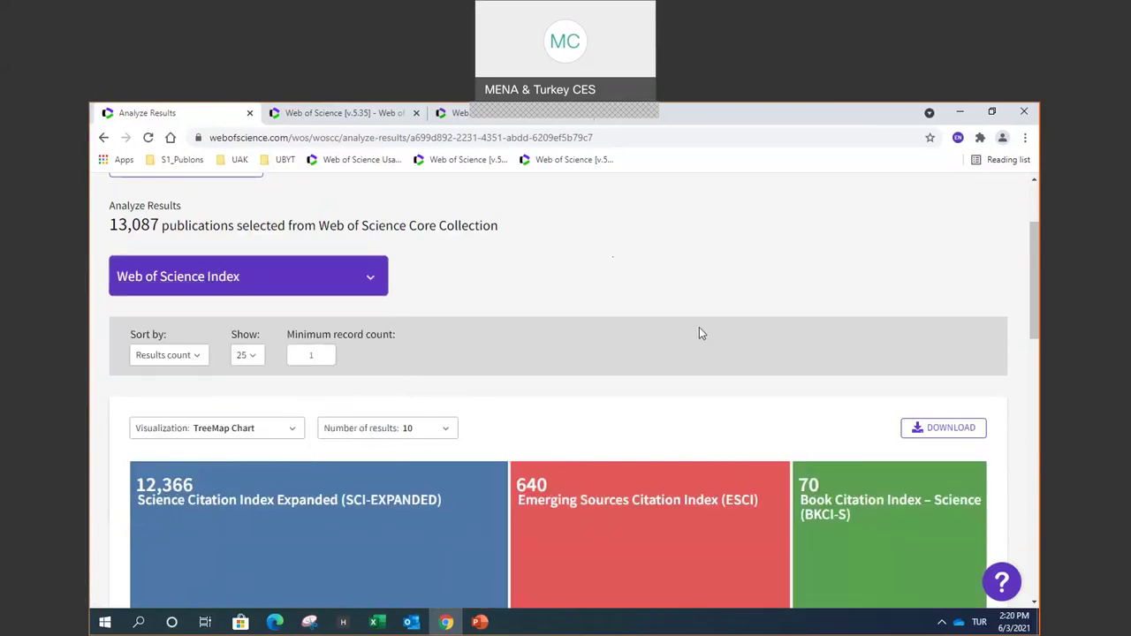
- Examine the treemap of citation indexes, including the record details for the Social Sciences Citation Index (SSCI)
scroll(699, 333, "down", 2)
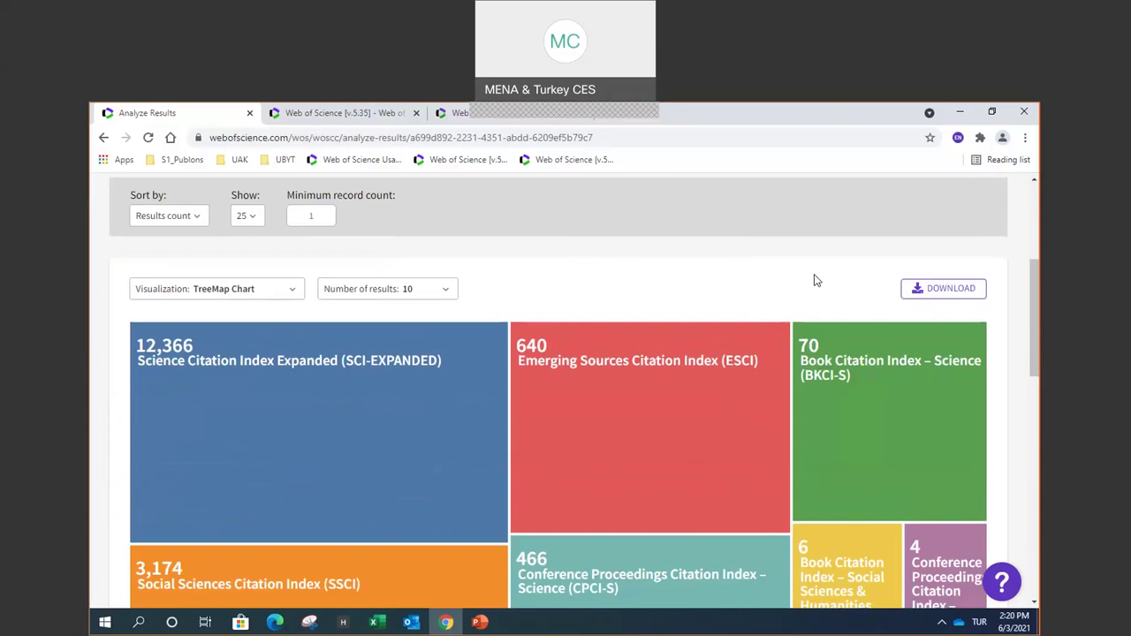
scroll(816, 281, "down", 1)
mouse_move(247, 533)
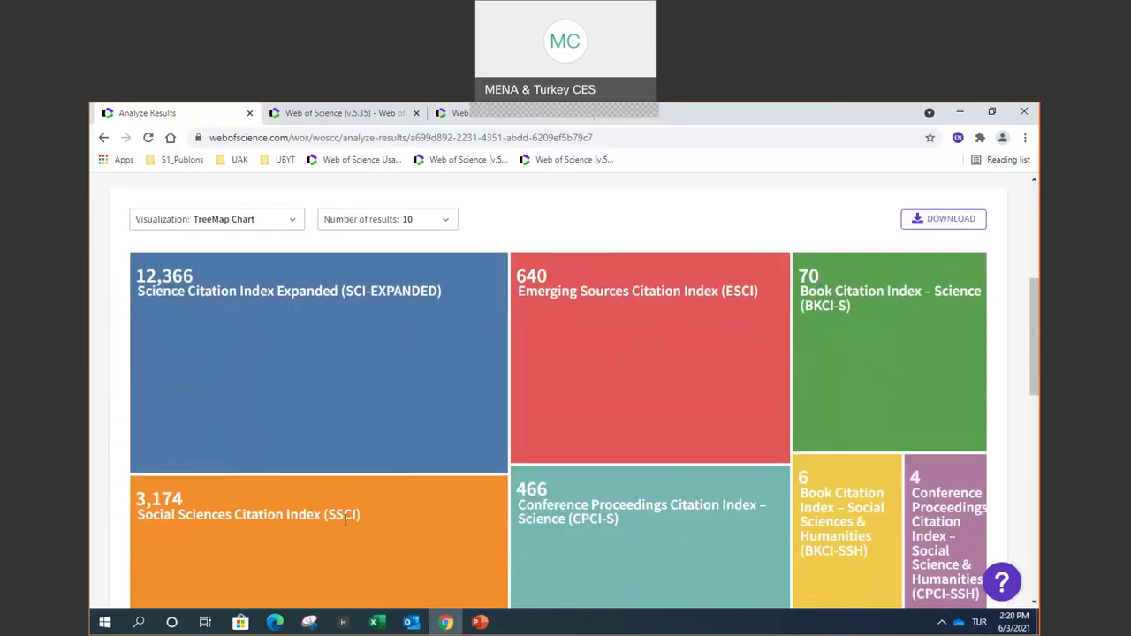
scroll(346, 521, "down", 1)
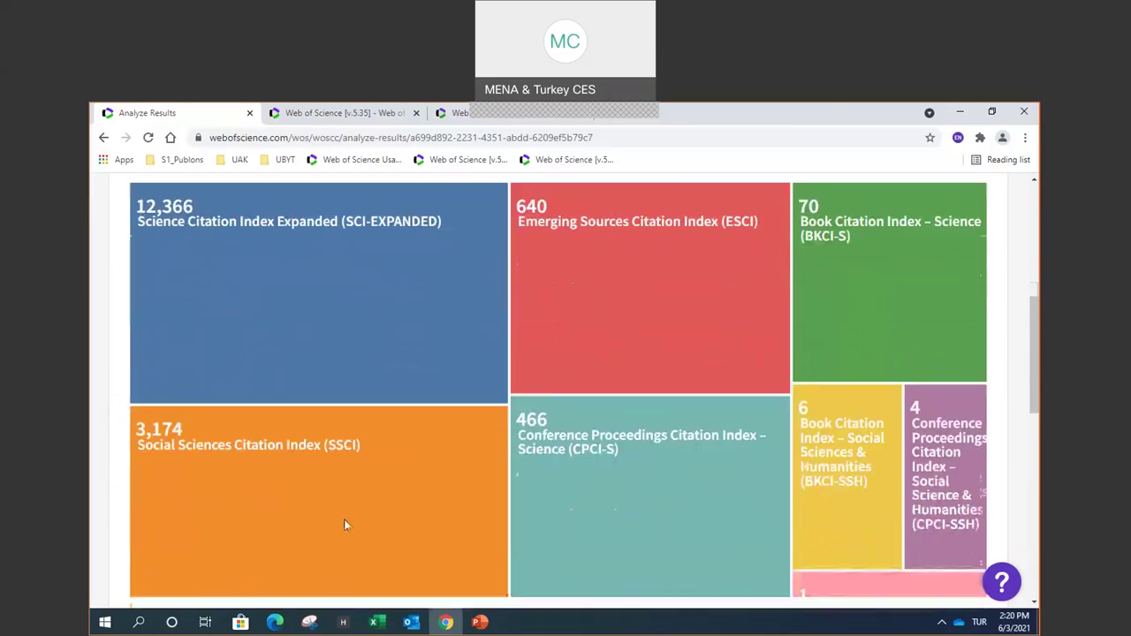
mouse_move(345, 525)
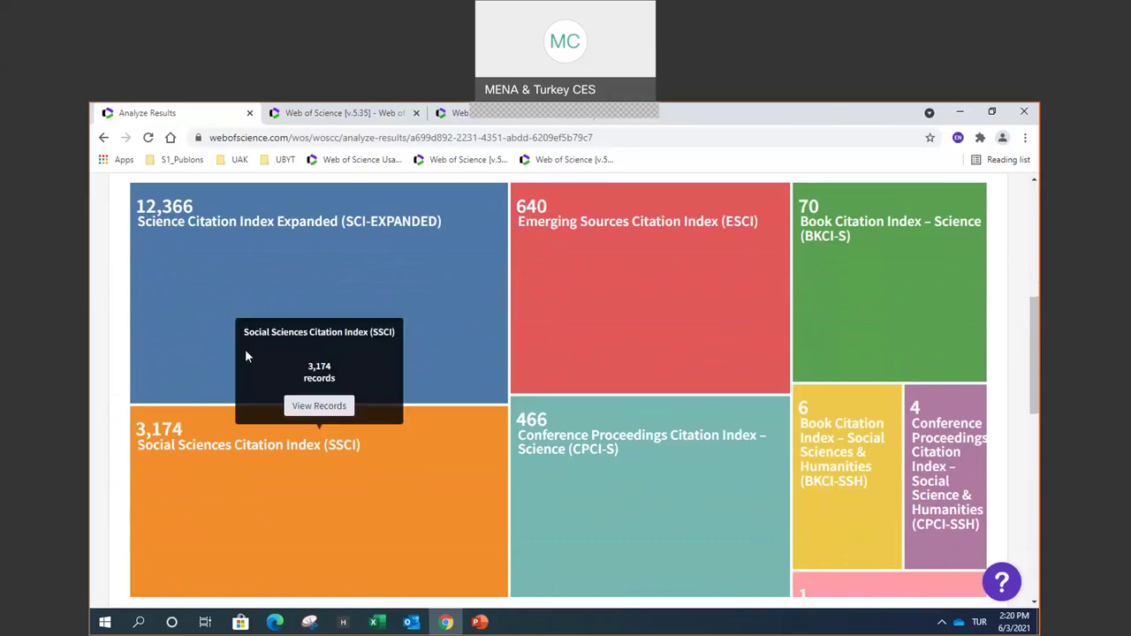
mouse_move(212, 248)
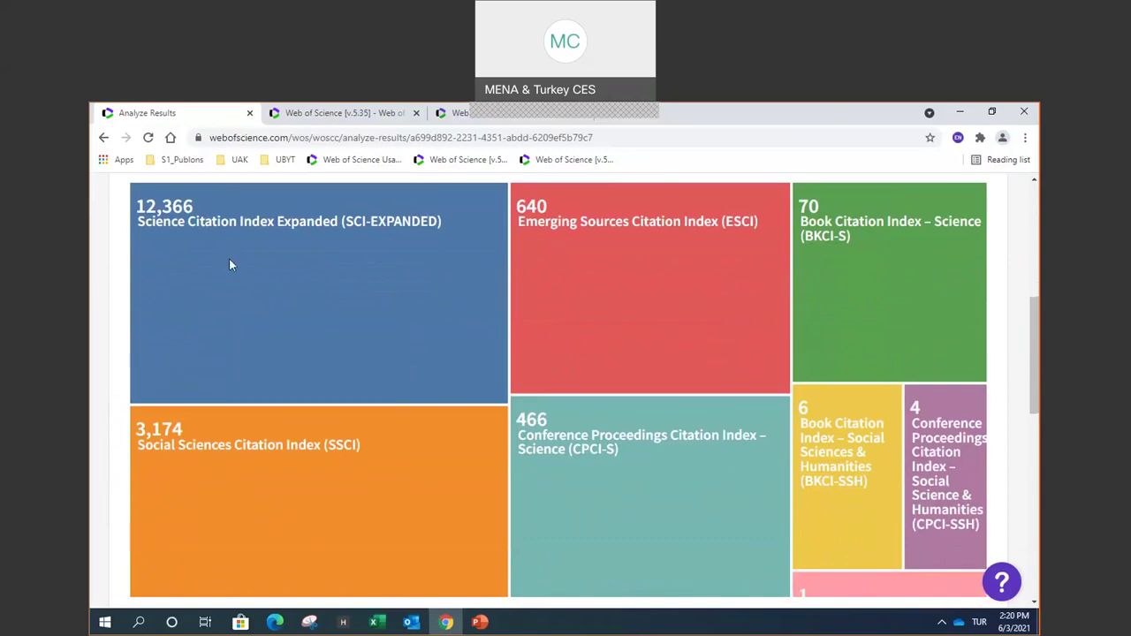
mouse_move(203, 447)
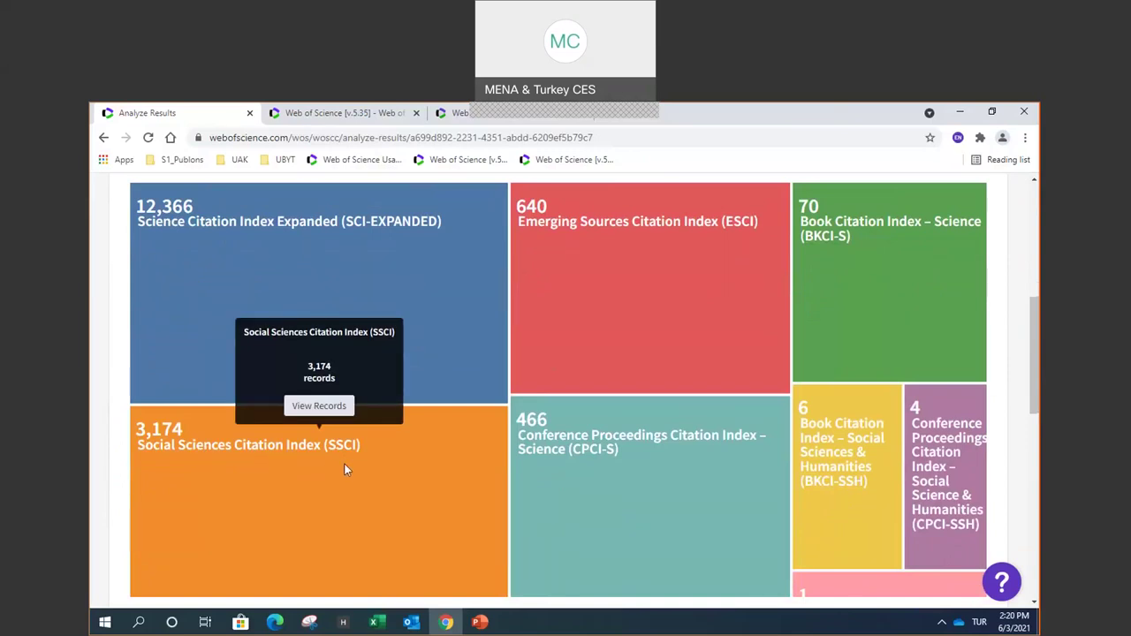
- Select Social Sciences Citation Index (SSCI) in the data table below the treemap
scroll(344, 470, "down", 4)
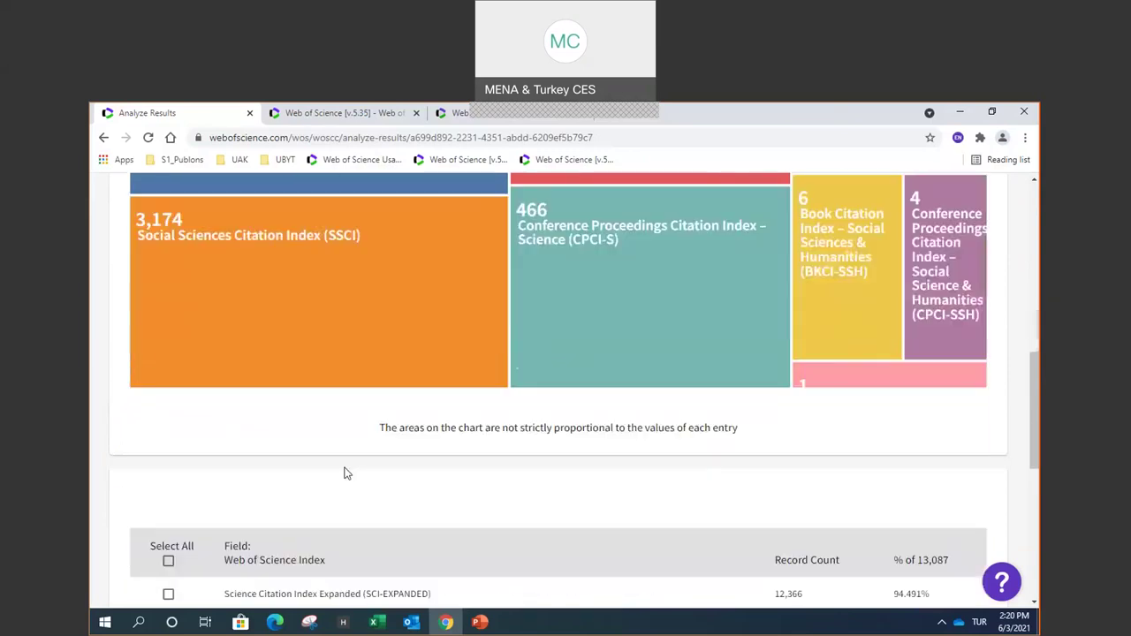
scroll(344, 472, "down", 2)
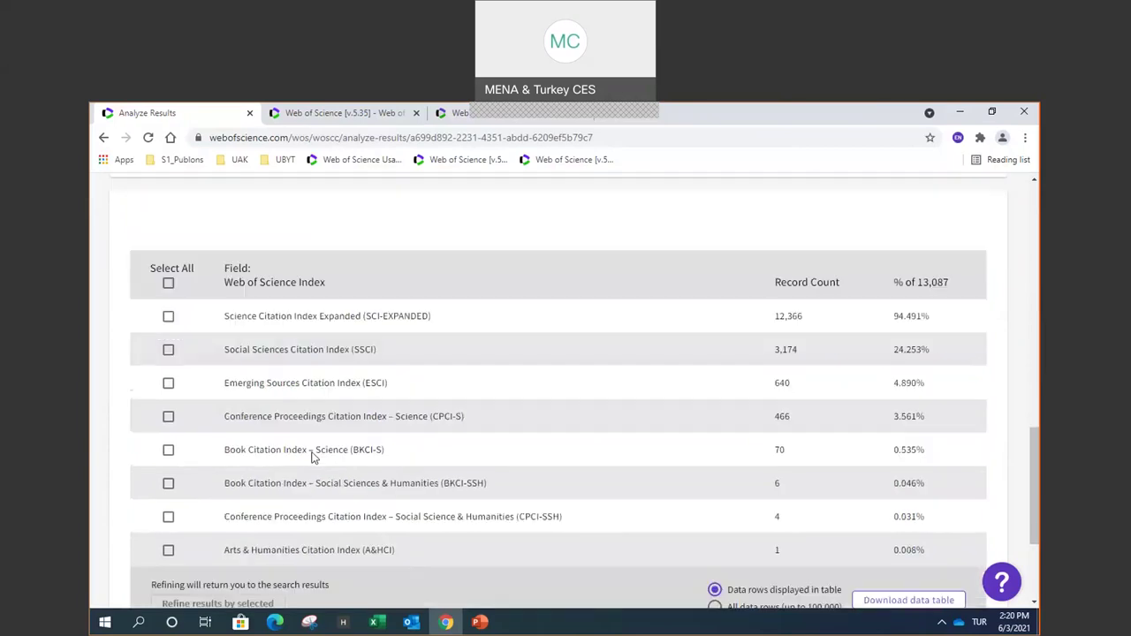
left_click(168, 353)
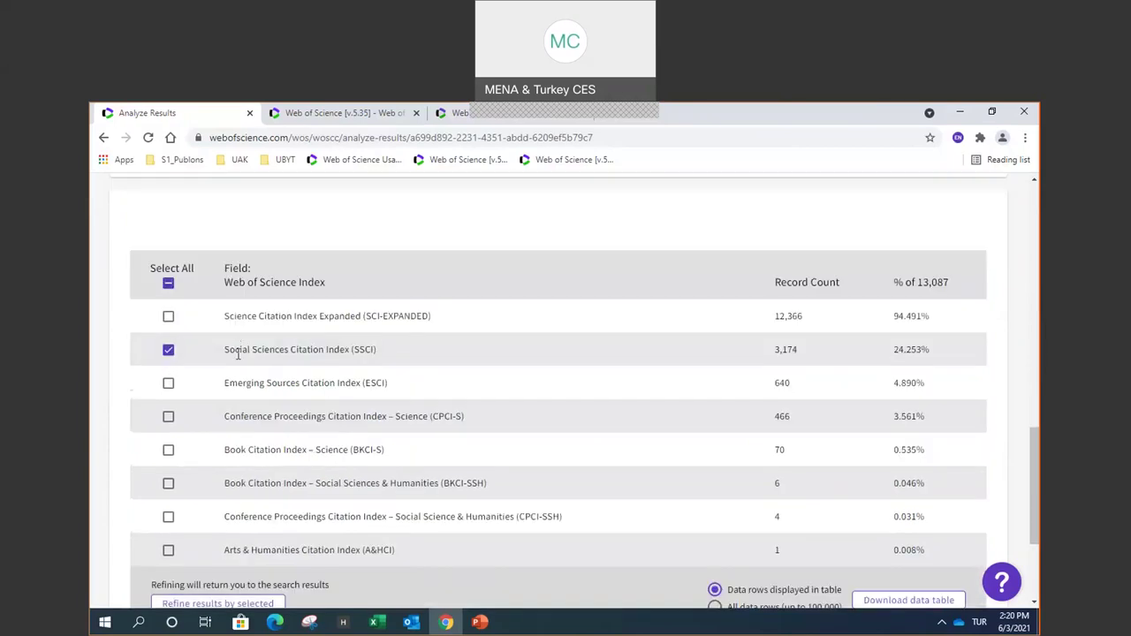
scroll(494, 372, "down", 1)
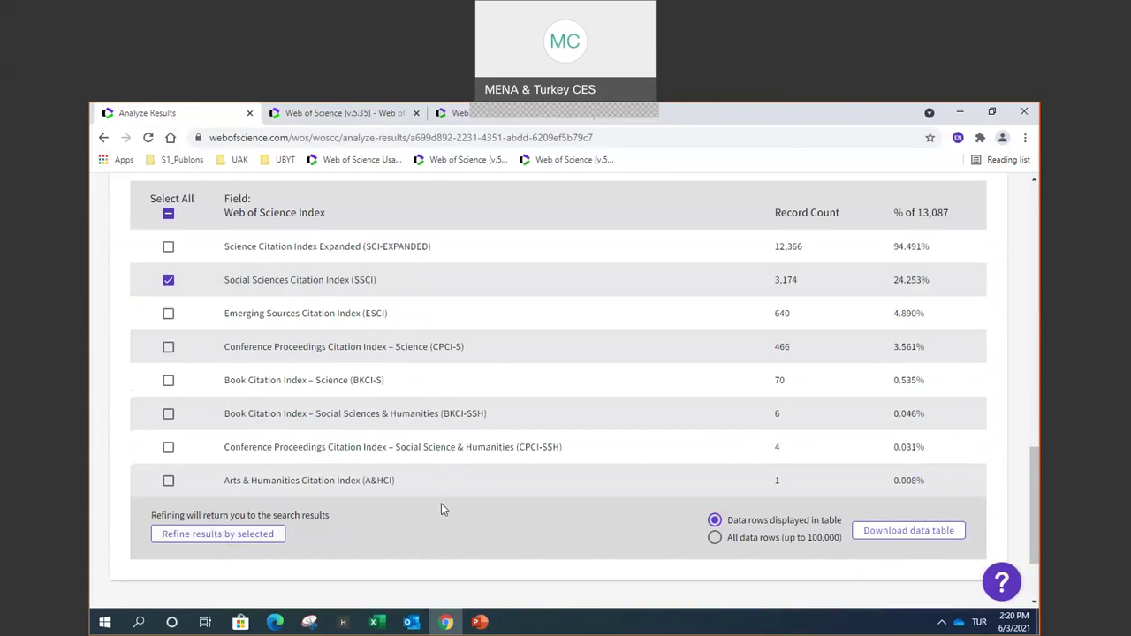
- Inspect the treemap's record details for the Emerging Sources Citation Index (ESCI) and Science Citation Index Expanded (SCI-EXPANDED)
scroll(442, 507, "up", 2)
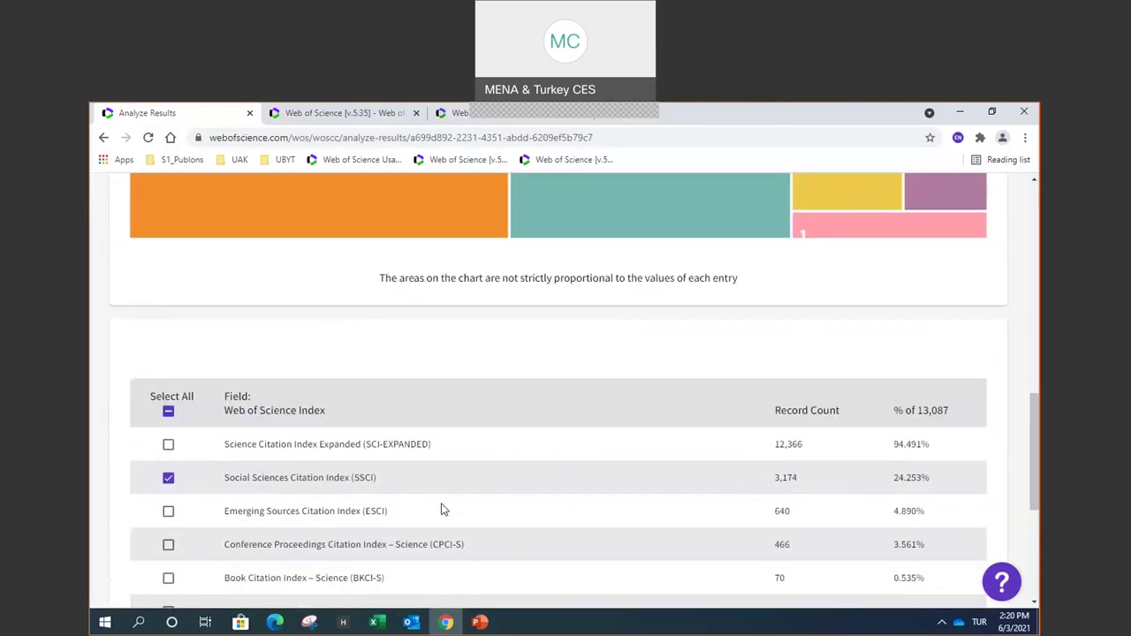
scroll(442, 507, "up", 5)
scroll(442, 507, "up", 1)
mouse_move(516, 328)
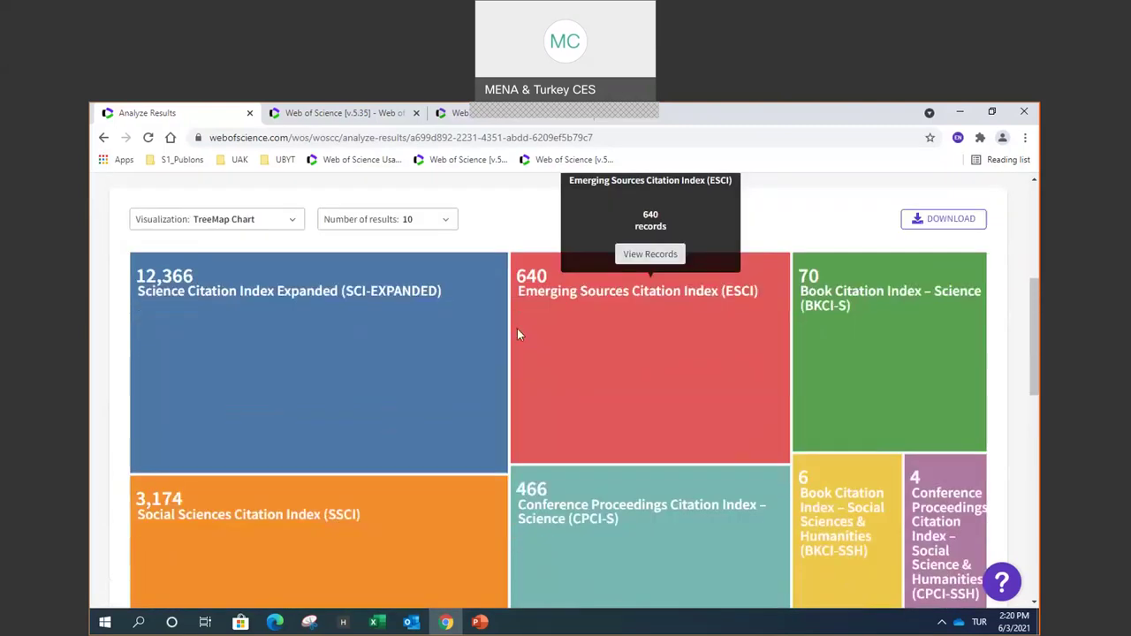
left_click(652, 256)
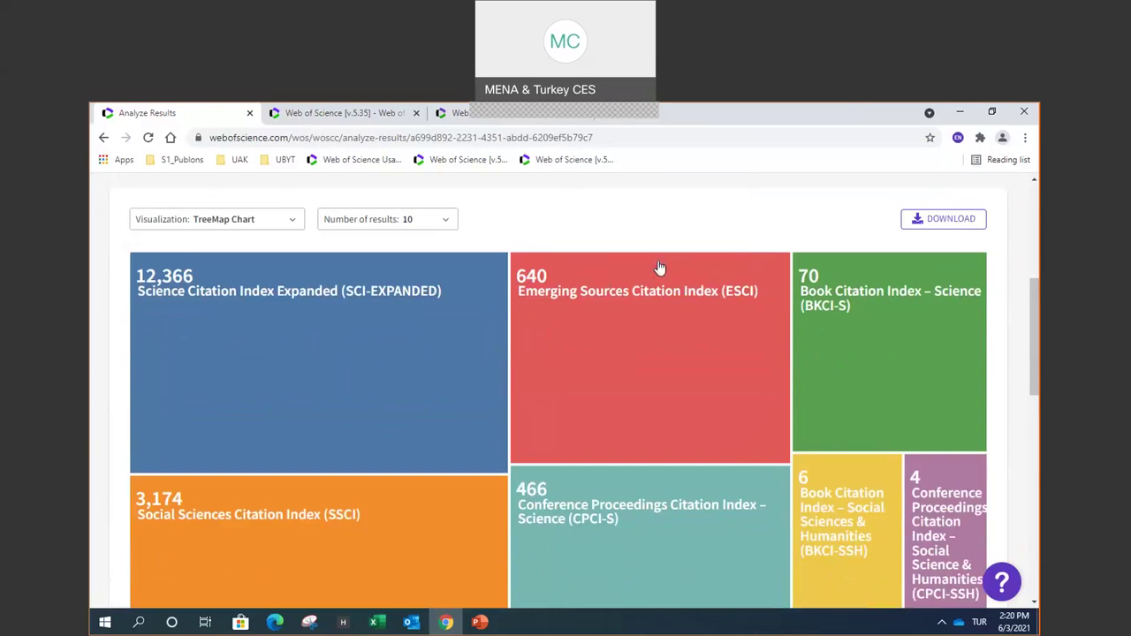
mouse_move(615, 288)
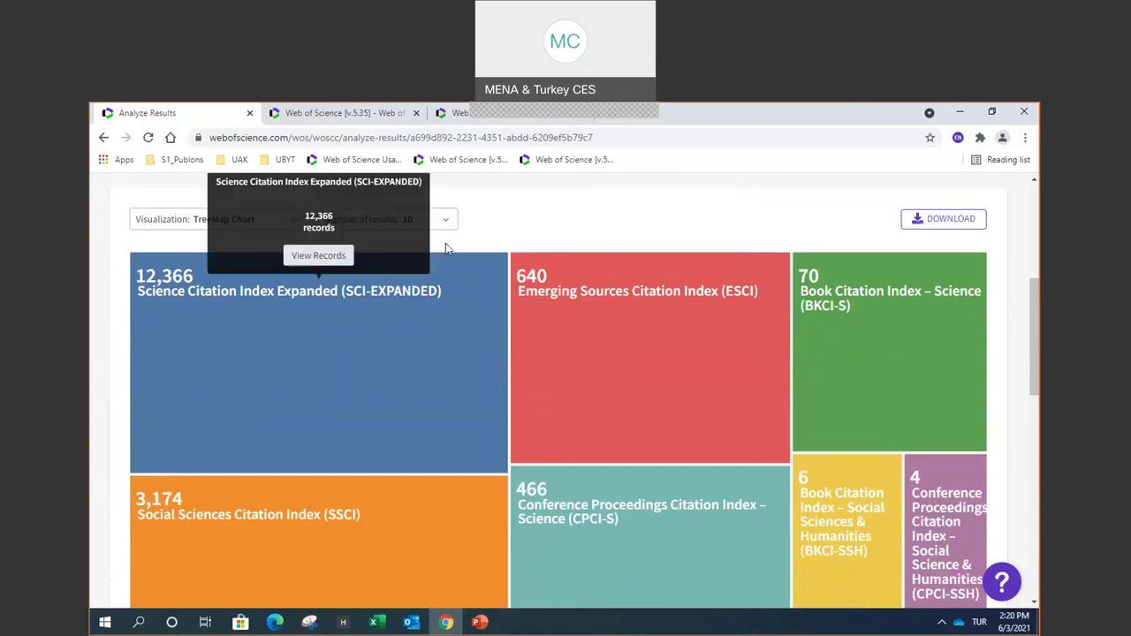
- Display the Web of Science Index breakdown as a Bar Chart, and finish by hiding the visualizations so only the data table remains
left_click(225, 226)
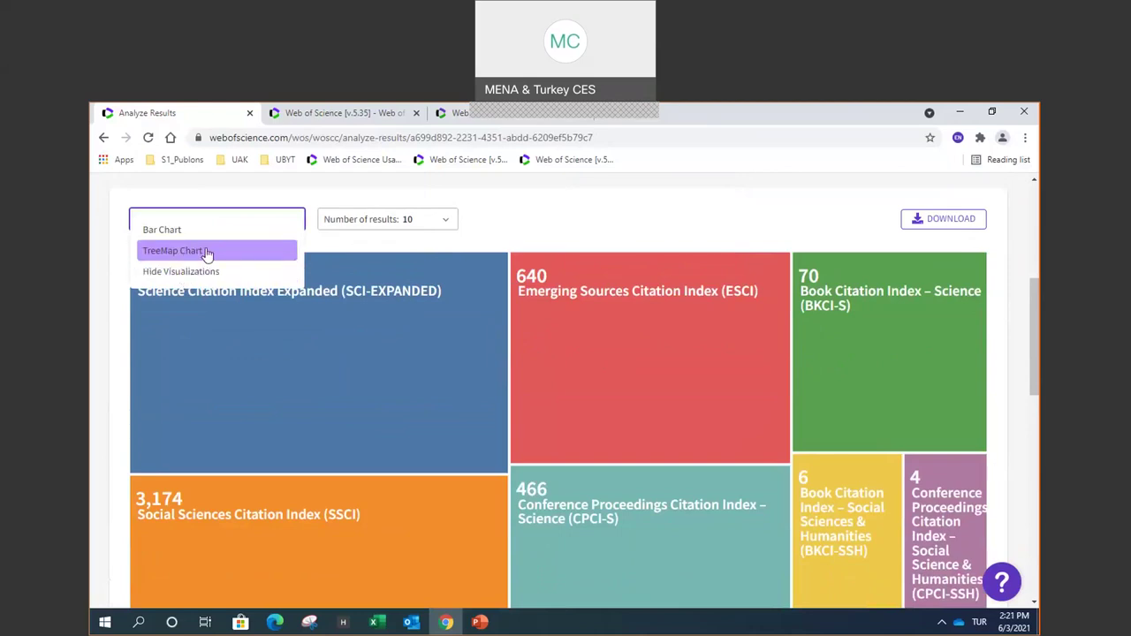
left_click(207, 254)
left_click(231, 221)
left_click(188, 231)
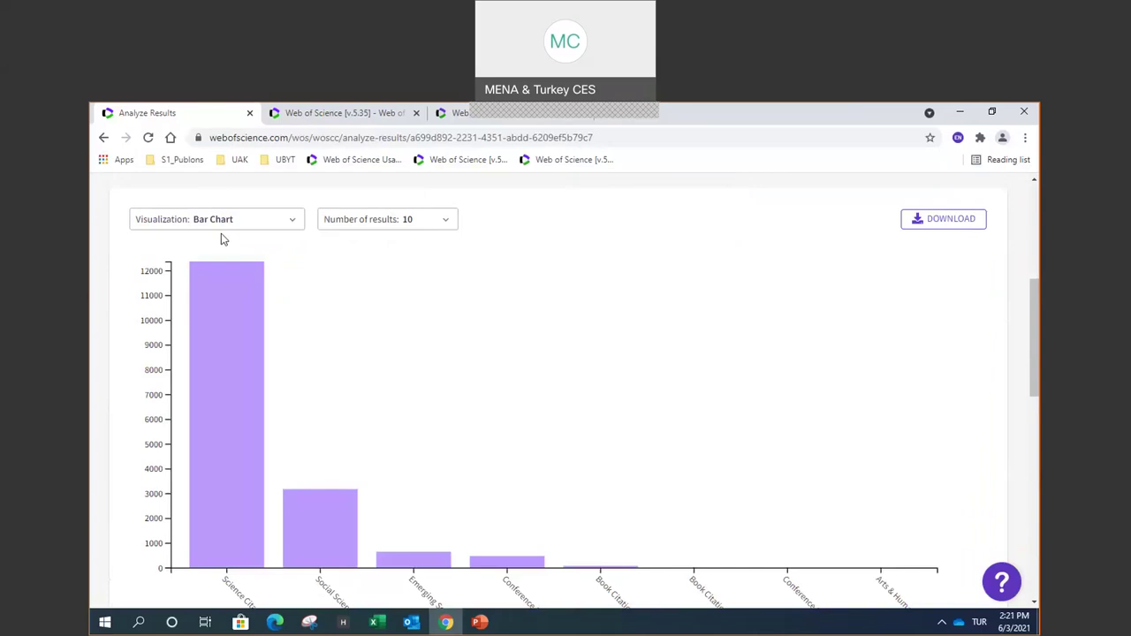
left_click(227, 222)
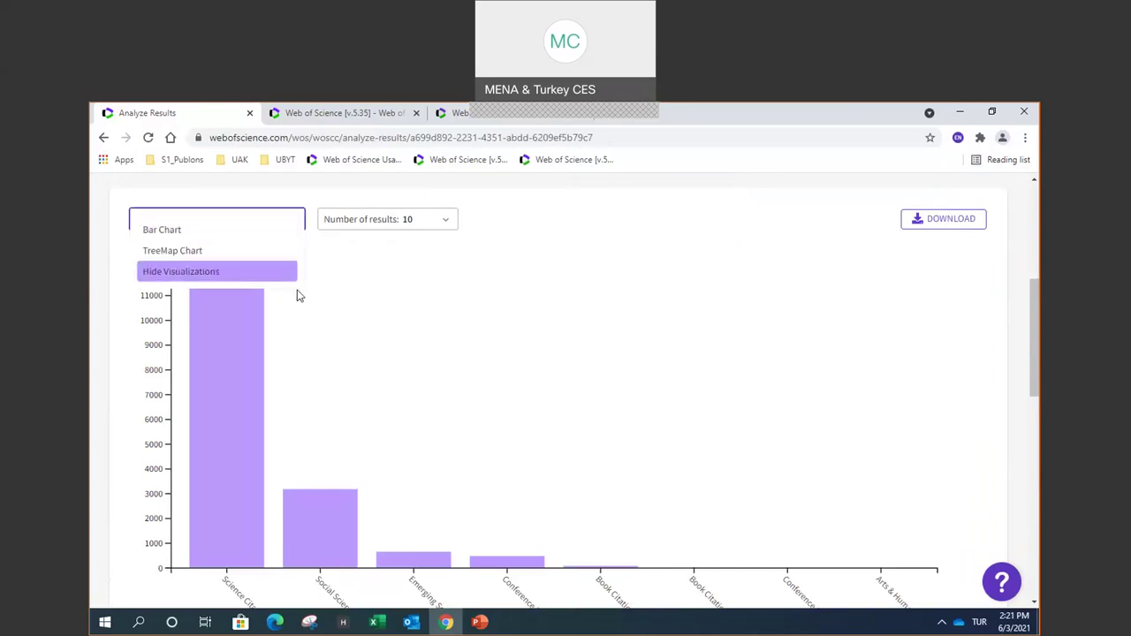
left_click(189, 274)
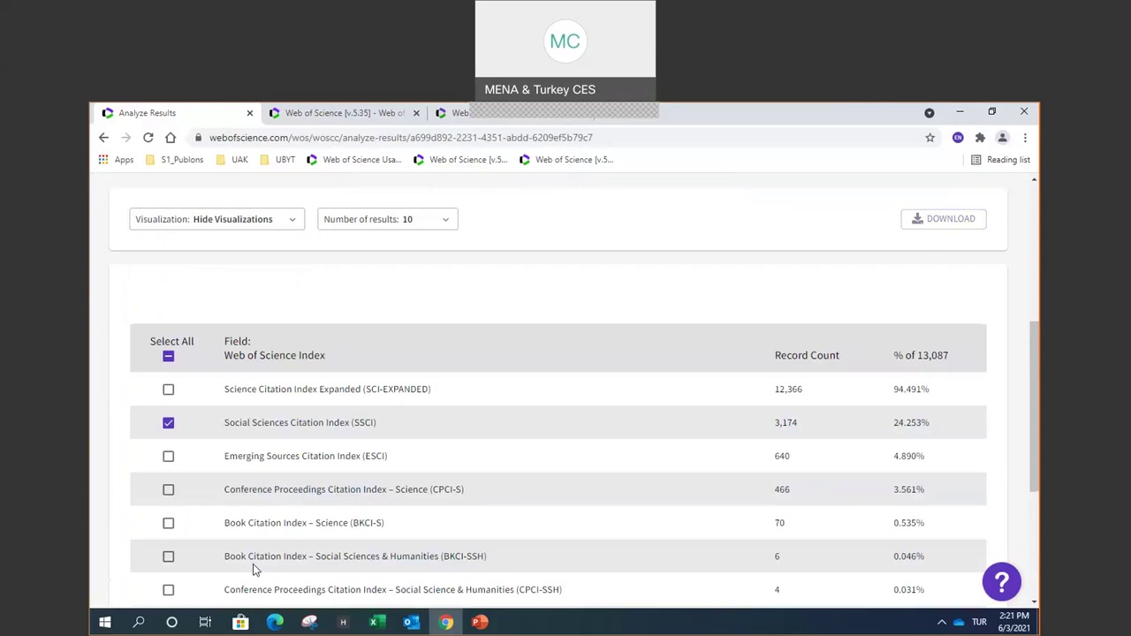
- Review the available choices for the number of results in the visualization, keeping the current setting
left_click(378, 227)
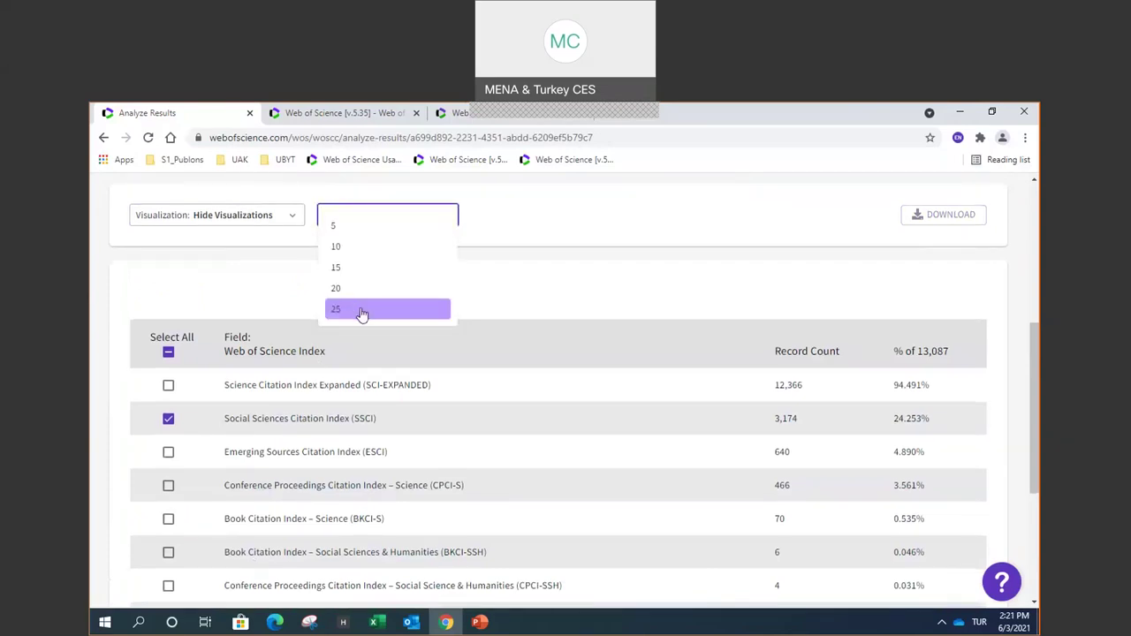
scroll(364, 305, "down", 1)
scroll(369, 281, "up", 1)
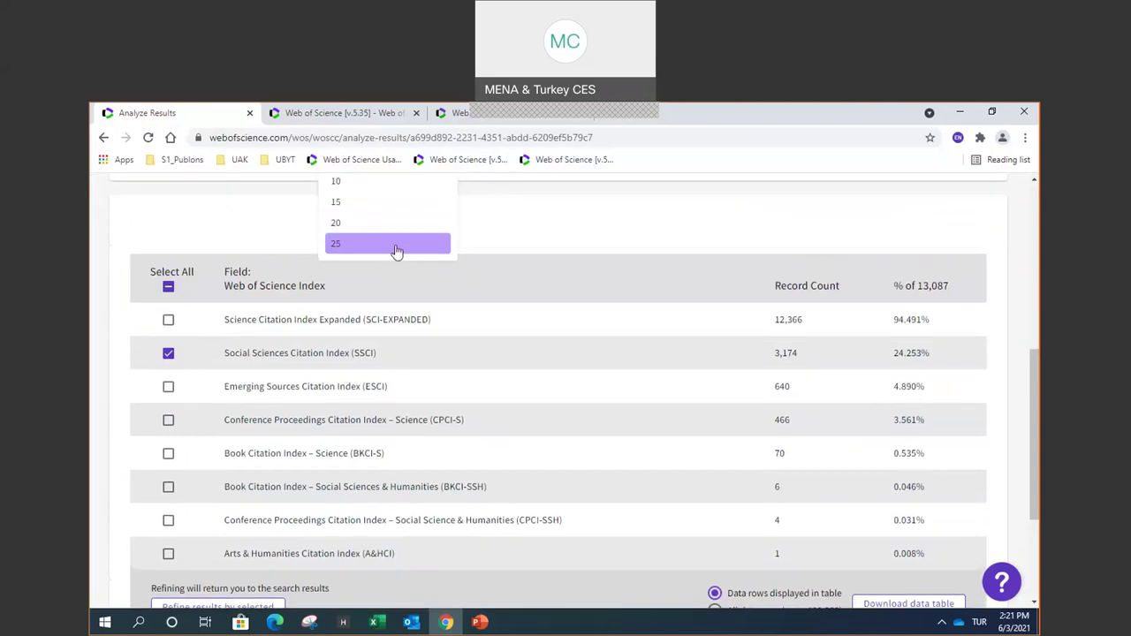
left_click(565, 237)
- Leave the index analysis and return to the Nutrition & Dietetics and child* search results
scroll(591, 233, "up", 3)
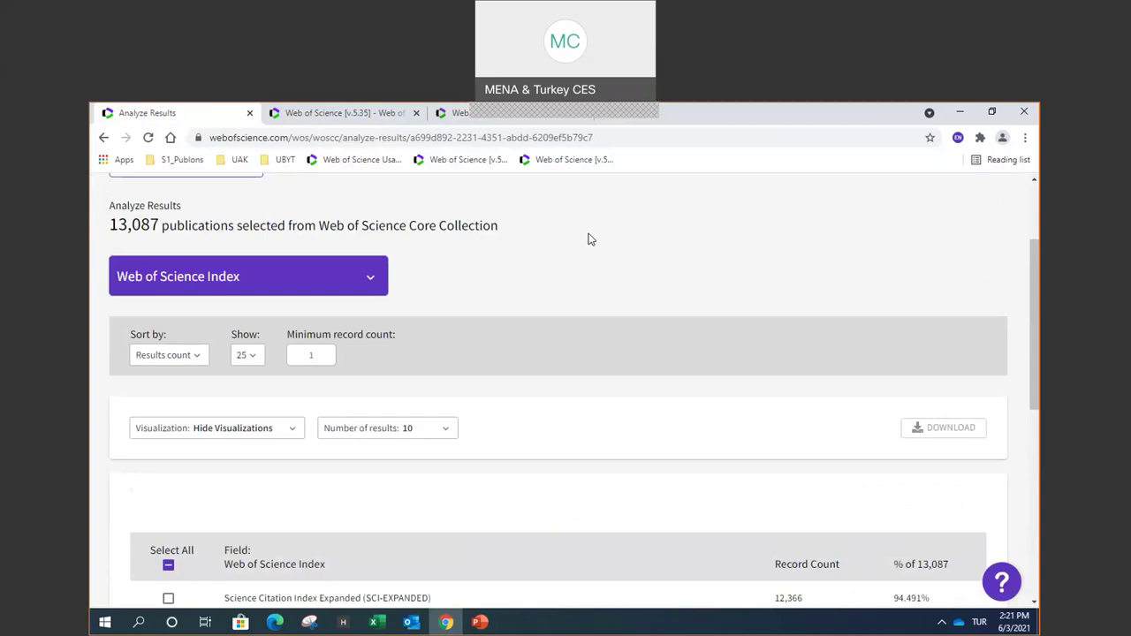
scroll(590, 238, "up", 1)
scroll(591, 240, "up", 1)
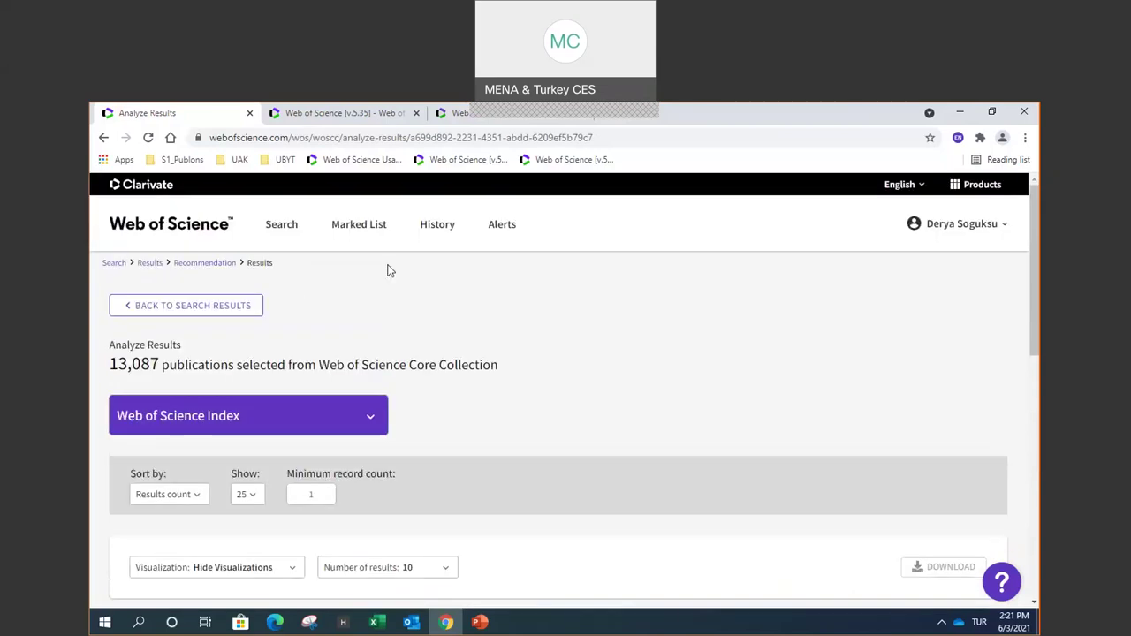
left_click(187, 307)
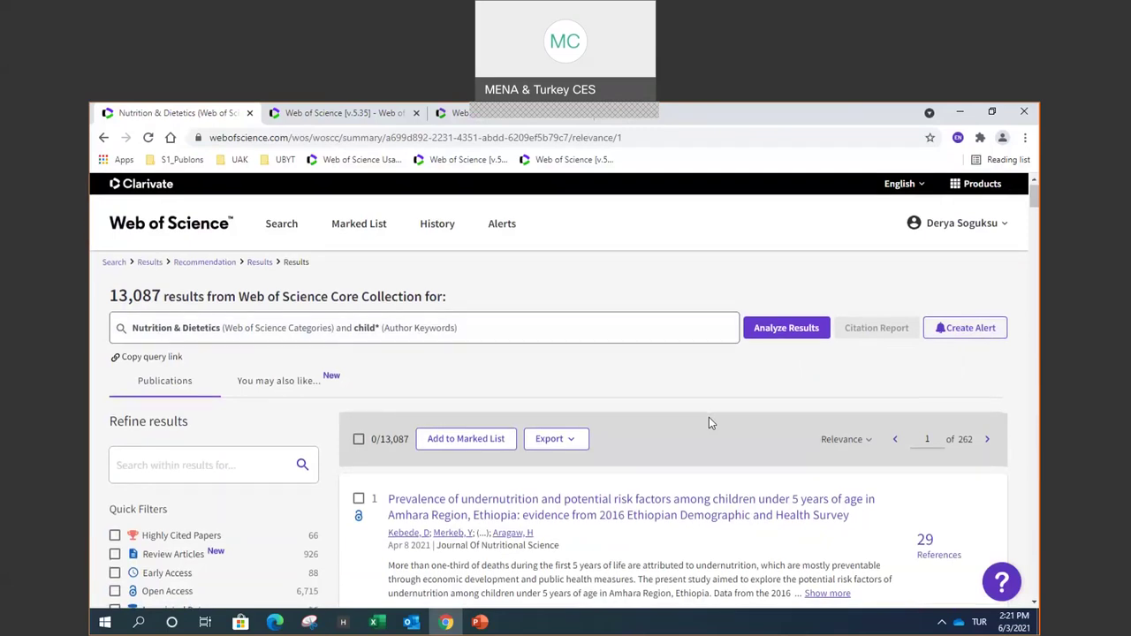
- Review the additional record actions for the second result, the review on polyunsaturated fatty acids in ADHD, and close them
scroll(708, 421, "down", 1)
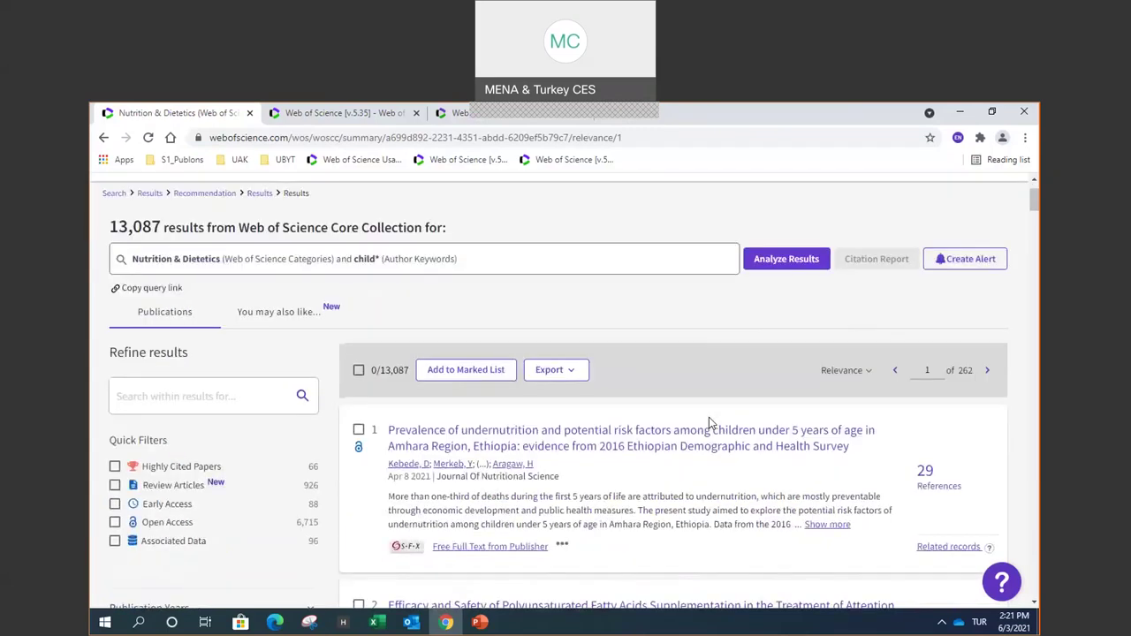
scroll(709, 421, "down", 3)
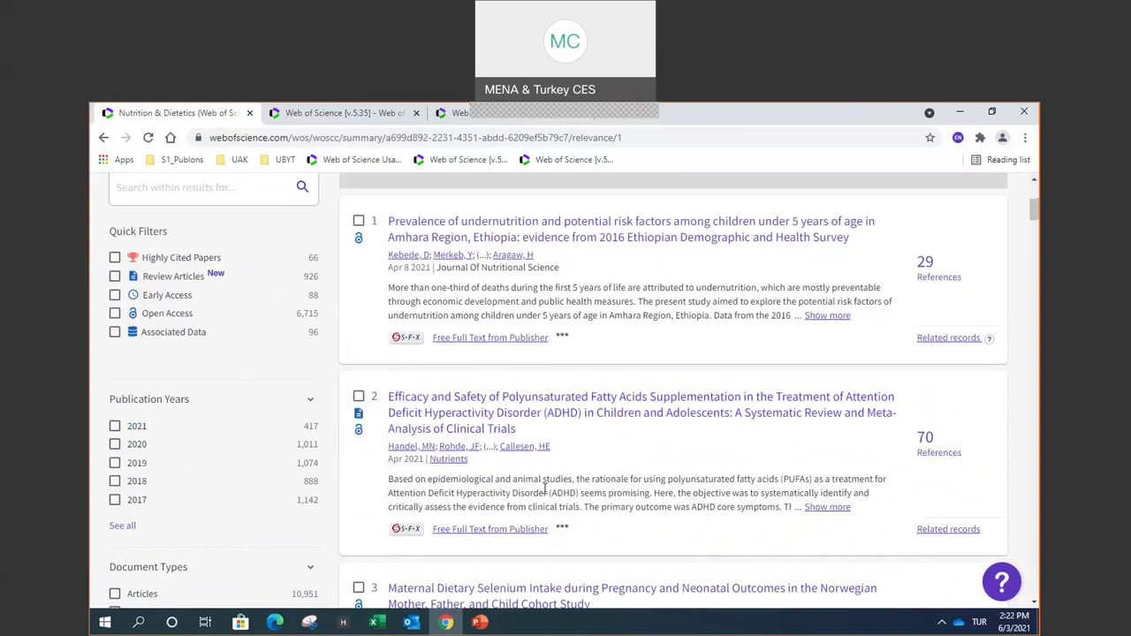
scroll(558, 465, "down", 1)
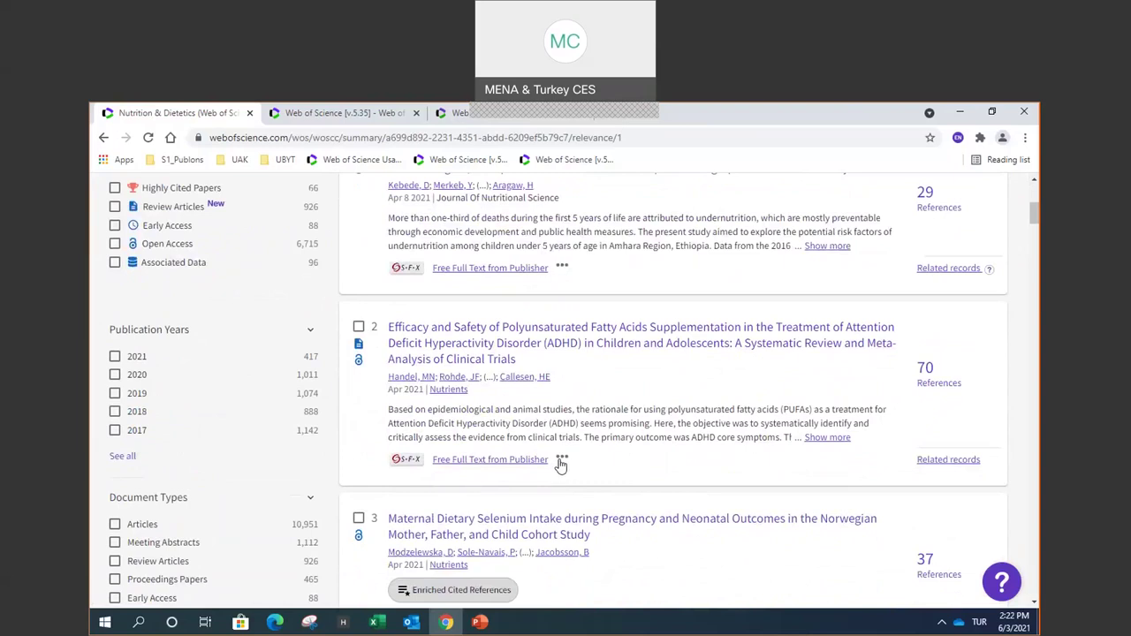
left_click(562, 460)
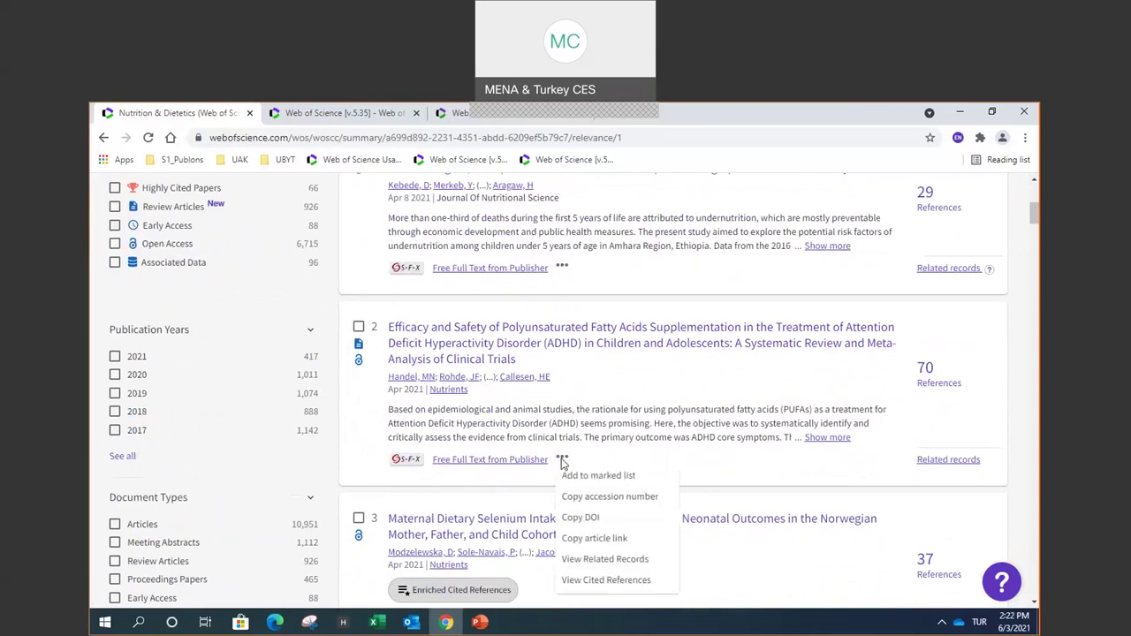
scroll(707, 437, "down", 1)
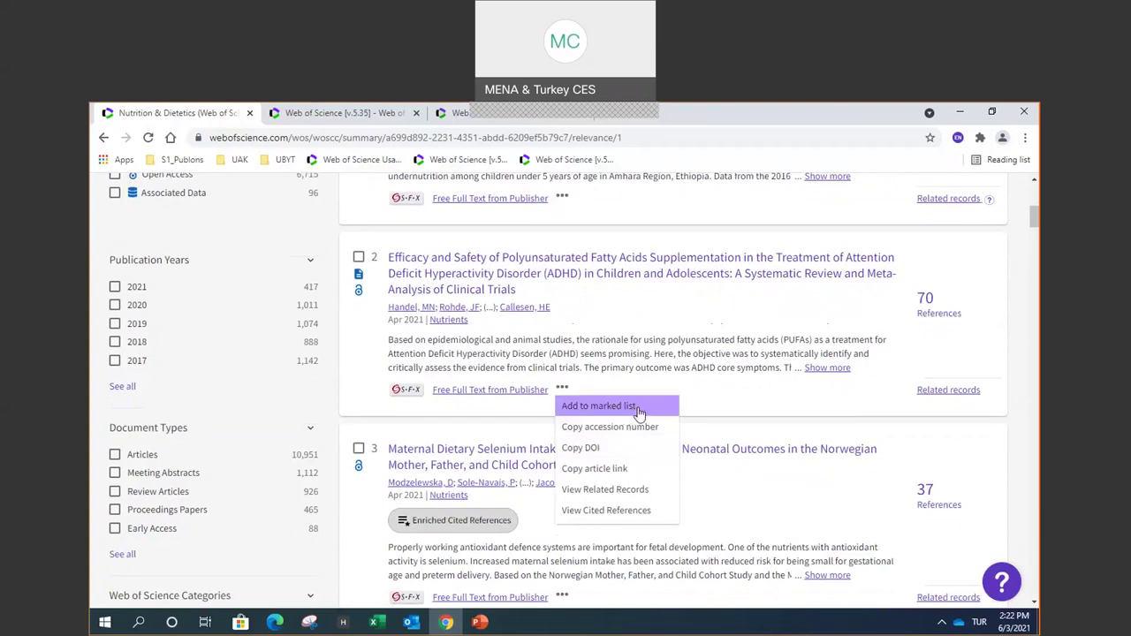
left_click(748, 393)
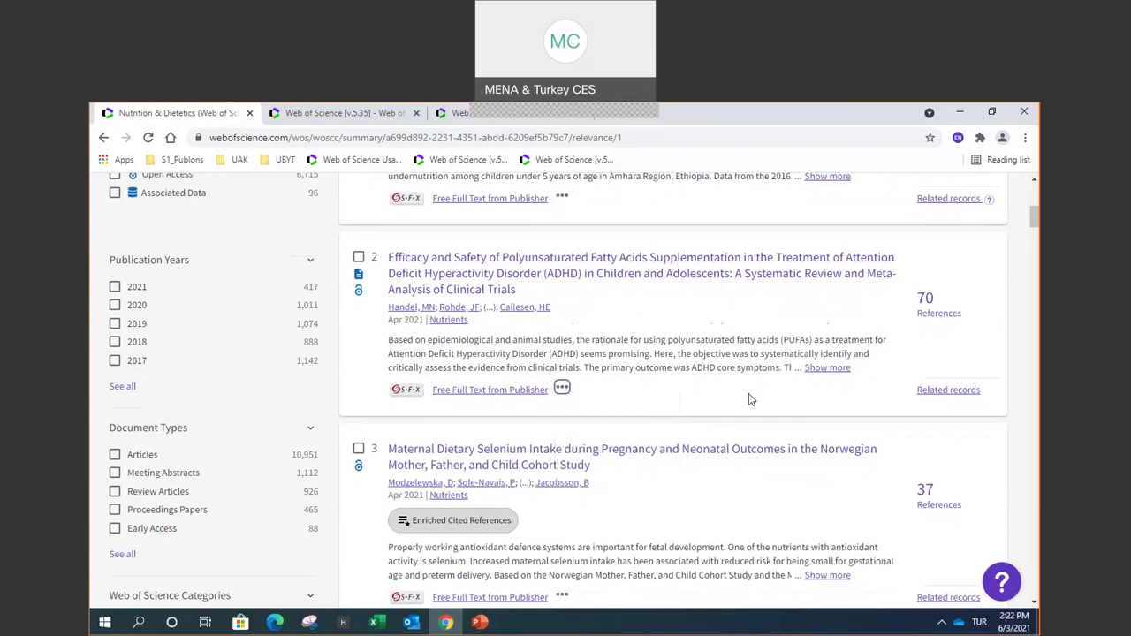
- Open the Enriched Cited References introduction for the maternal dietary selenium article and decline its walkthrough
scroll(745, 401, "up", 1)
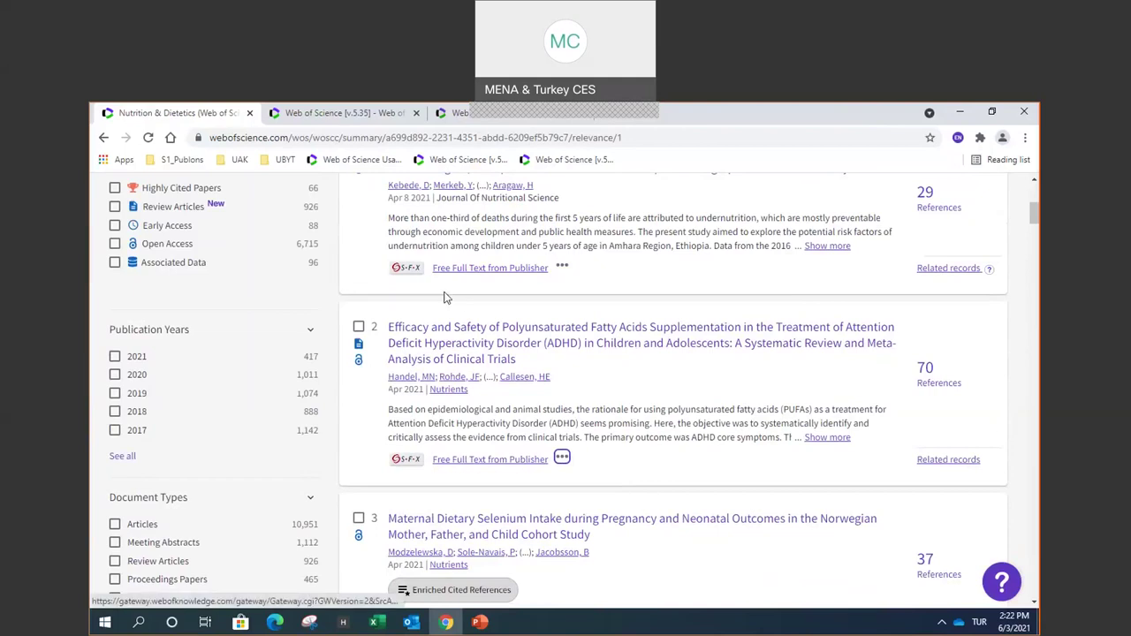
scroll(606, 410, "down", 2)
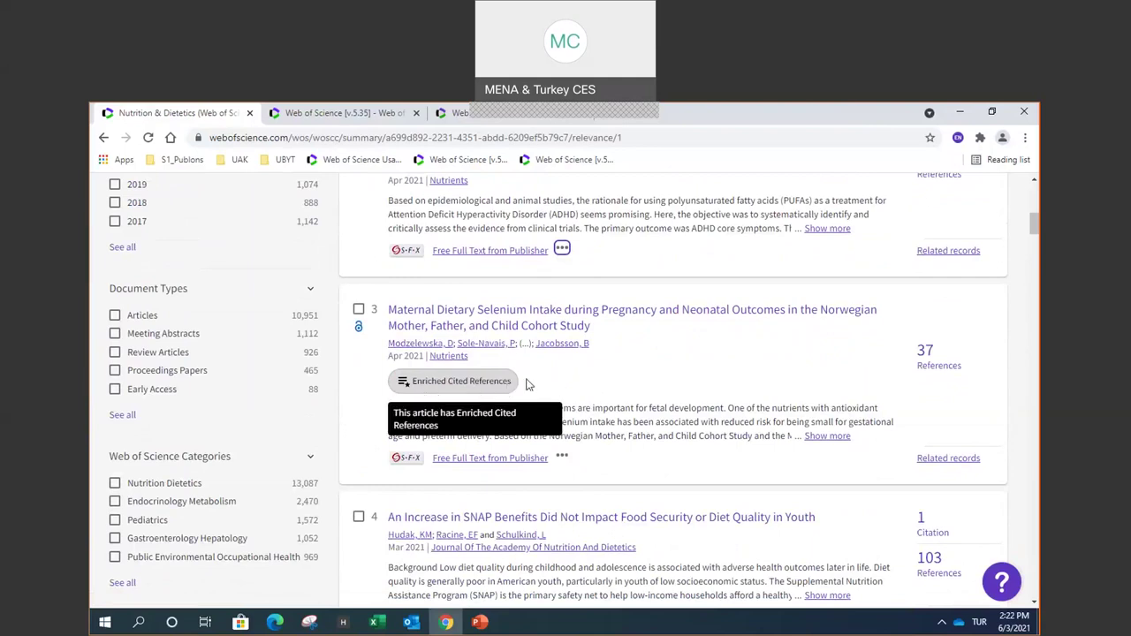
left_click(452, 380)
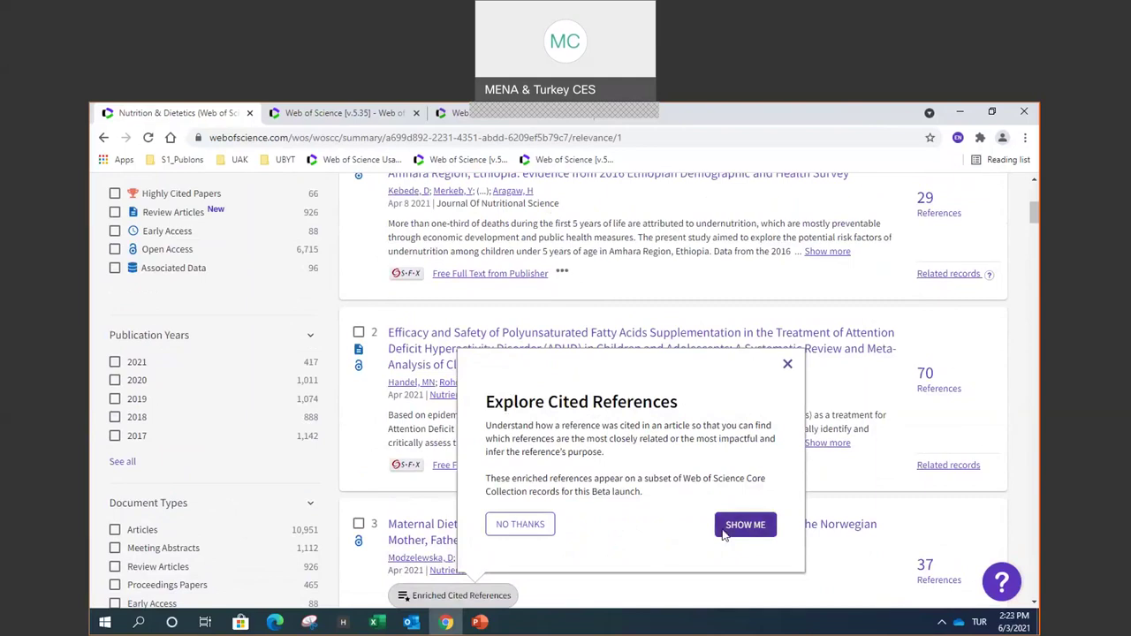
left_click(543, 530)
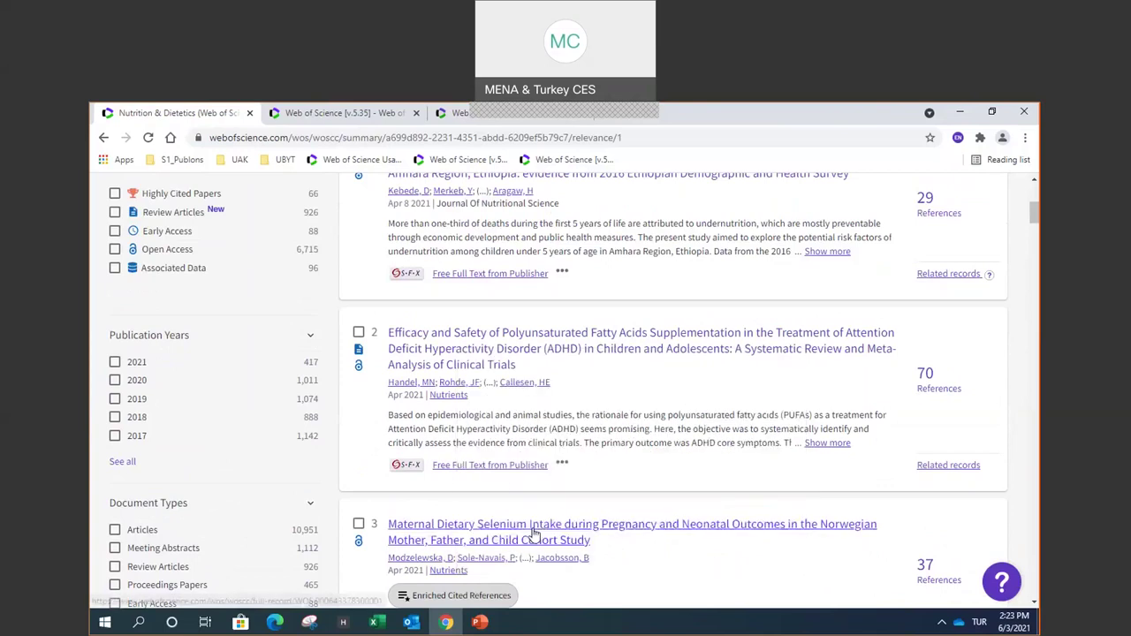
- Open the full record of the polyunsaturated fatty acids ADHD review and advance two records to the SNAP benefits article
left_click(569, 351)
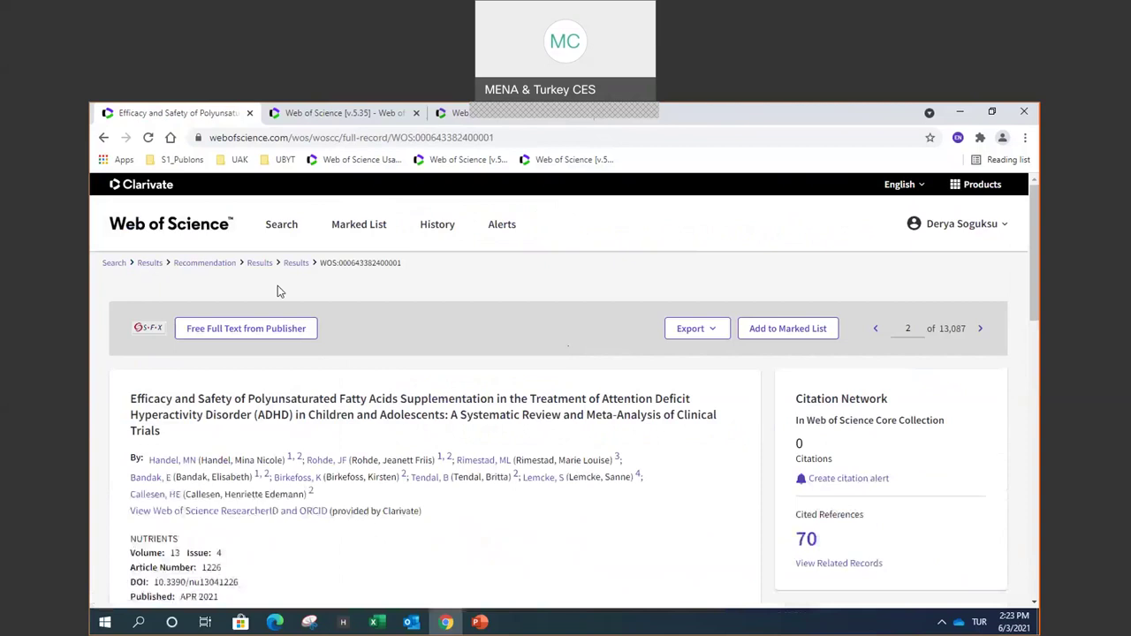
left_click(979, 328)
left_click(978, 329)
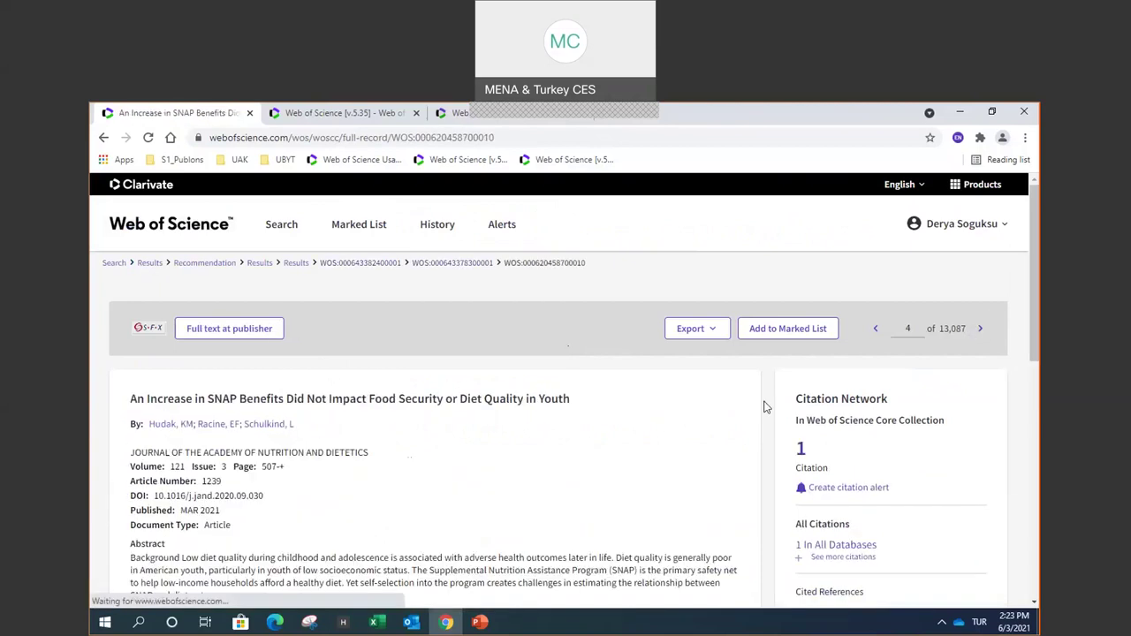
- Examine the SNAP benefits article's full record, including its abstract, author addresses and funding details
scroll(608, 469, "down", 2)
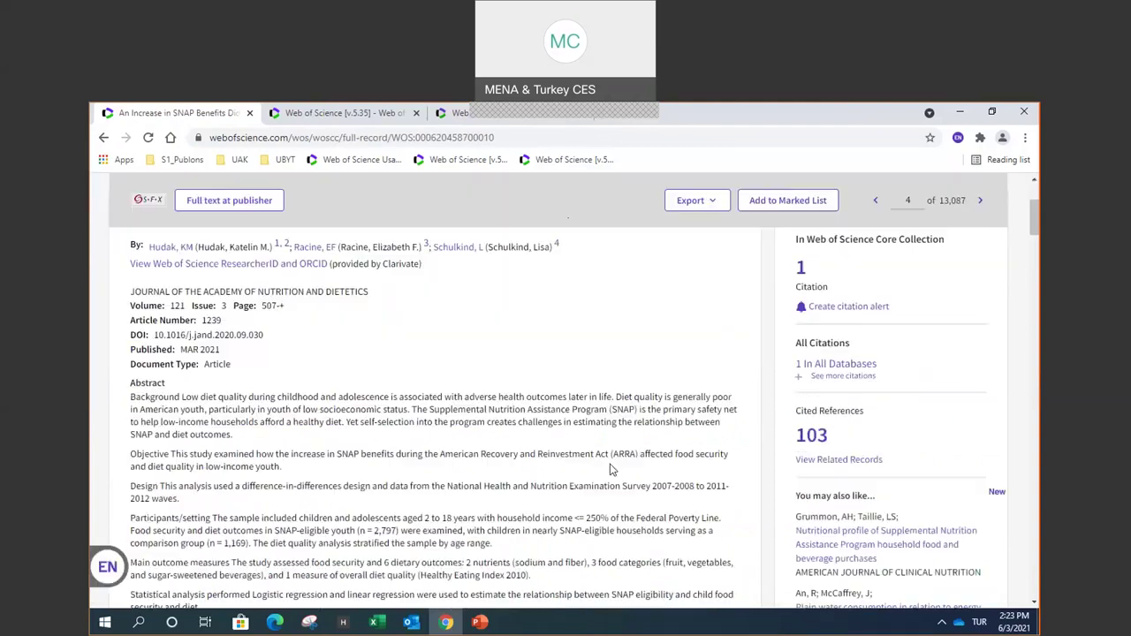
scroll(607, 469, "down", 8)
scroll(614, 469, "up", 2)
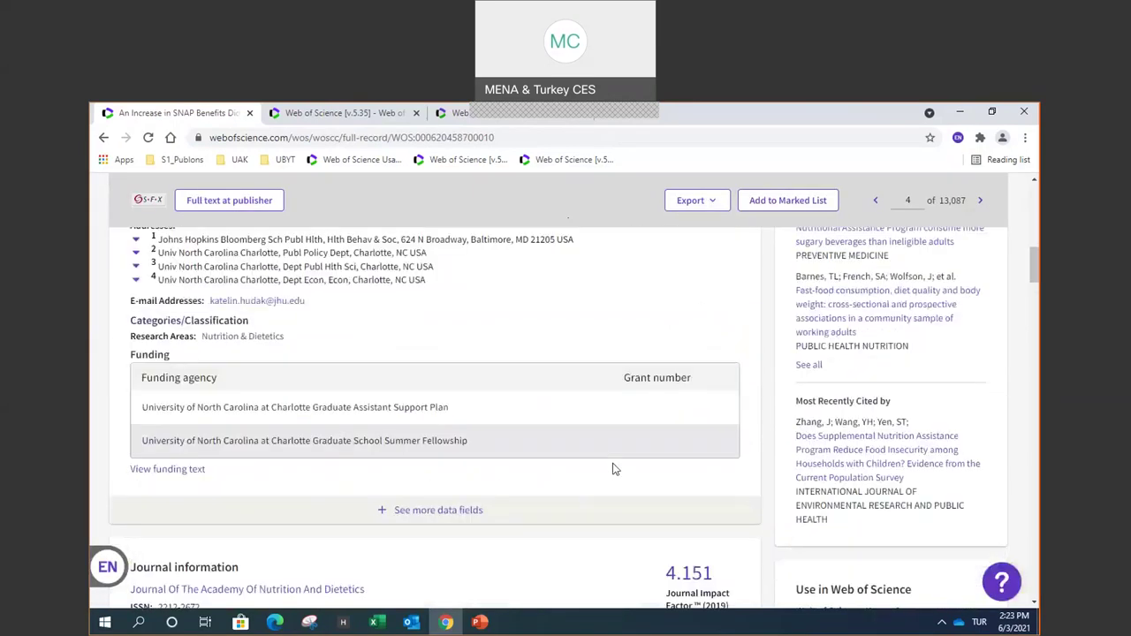
scroll(613, 469, "up", 10)
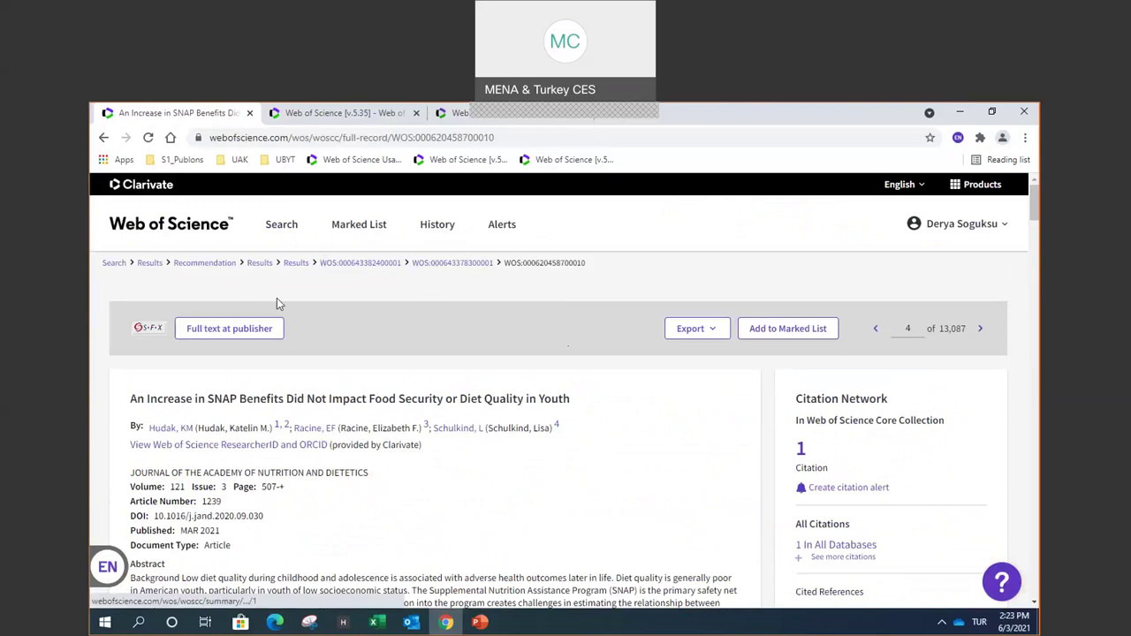
- Go back to the full record of the maternal dietary selenium article and examine its details down to the funding table
left_click(875, 328)
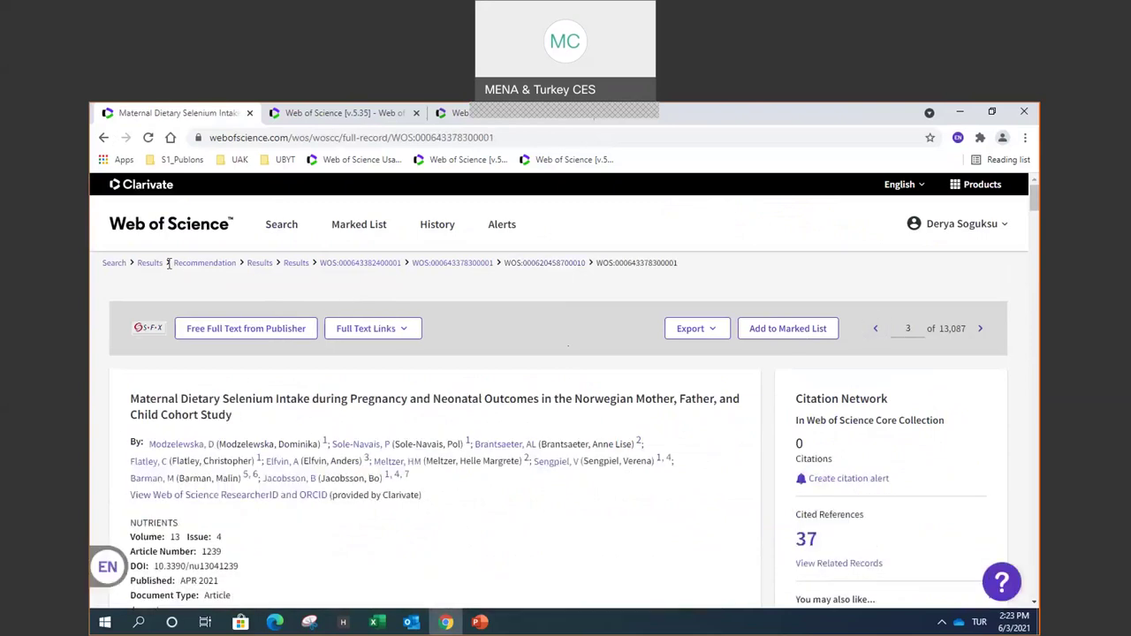
left_click(103, 139)
scroll(633, 429, "down", 5)
scroll(636, 434, "down", 3)
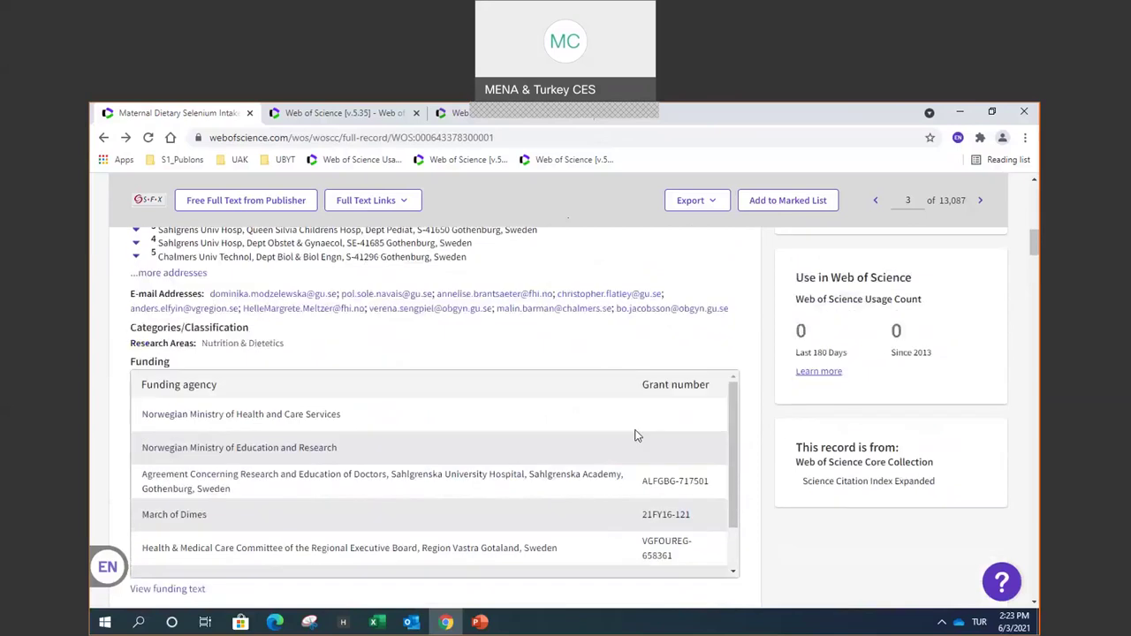
scroll(634, 433, "up", 10)
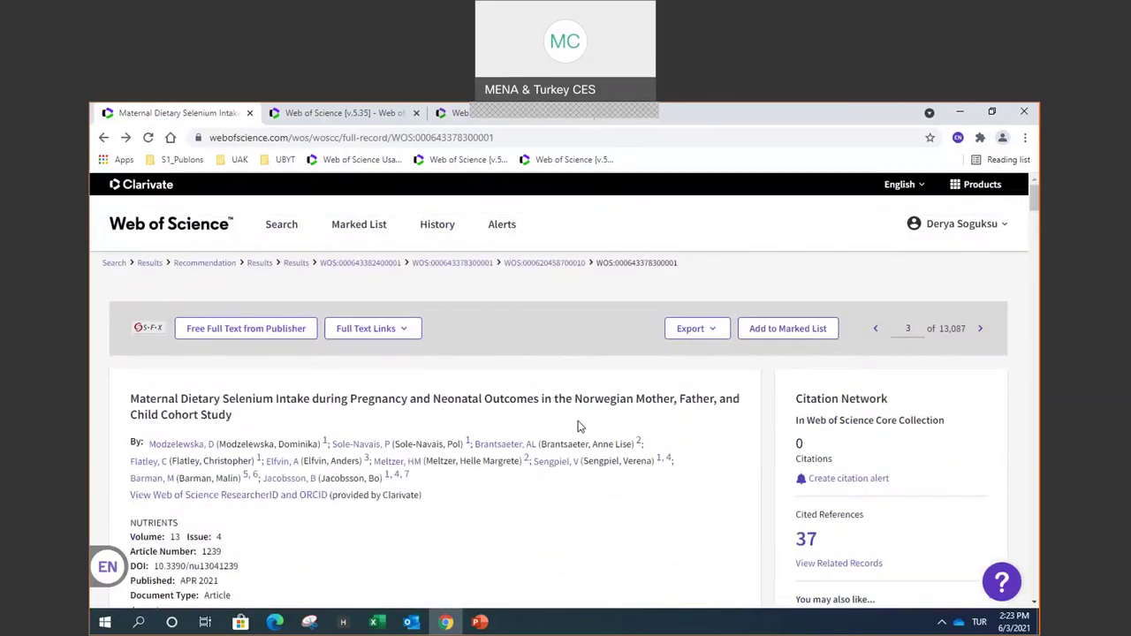
- Return to the search results list and open the full record of the maternal dietary selenium article from there
left_click(295, 264)
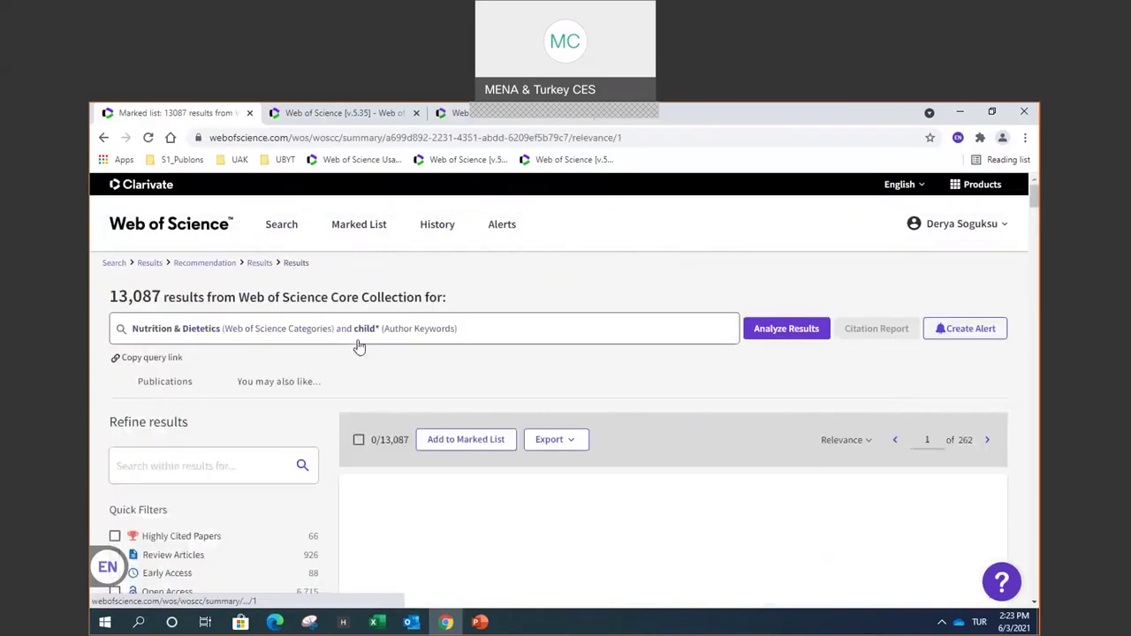
scroll(419, 351, "down", 1)
scroll(543, 390, "down", 6)
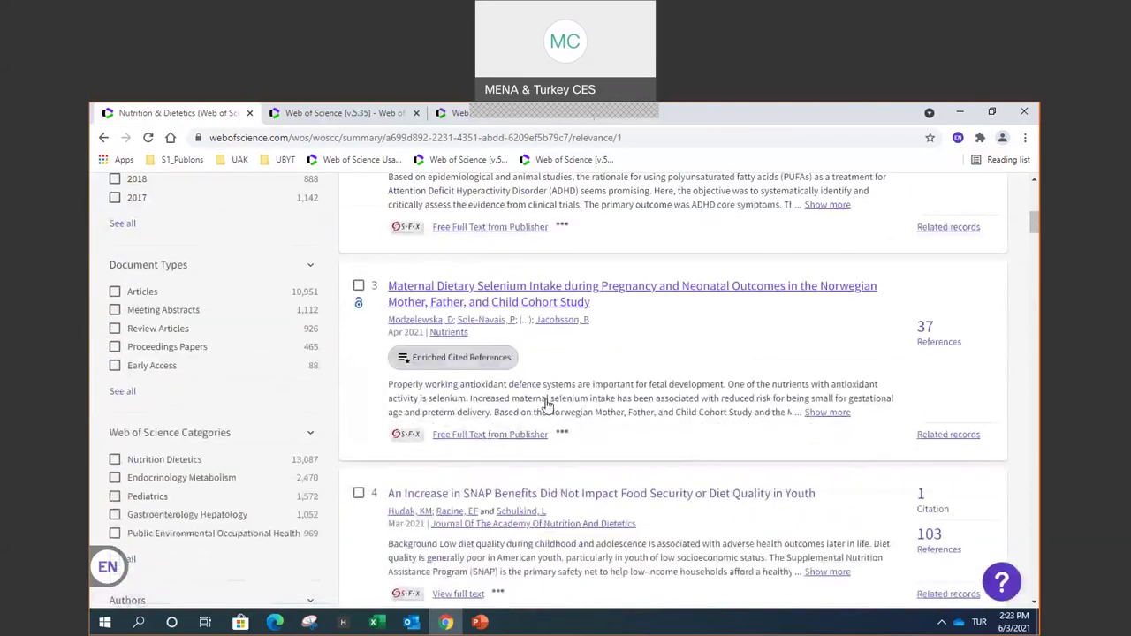
left_click(449, 315)
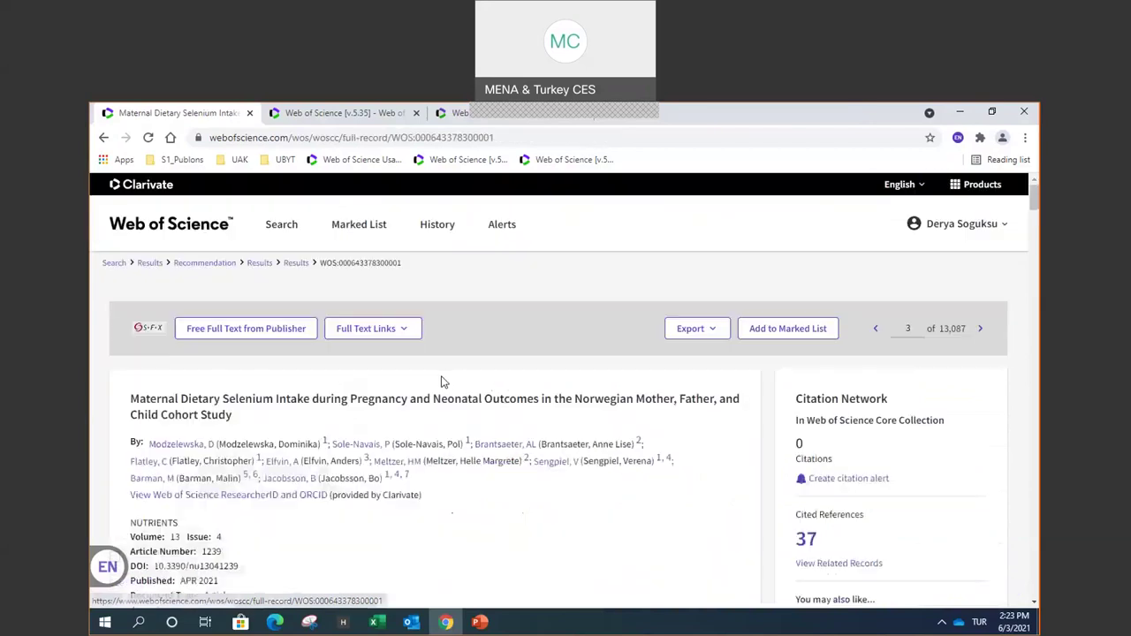
- Examine the selenium article's addresses, full list of funding agencies with grant numbers, and journal information
scroll(530, 420, "down", 1)
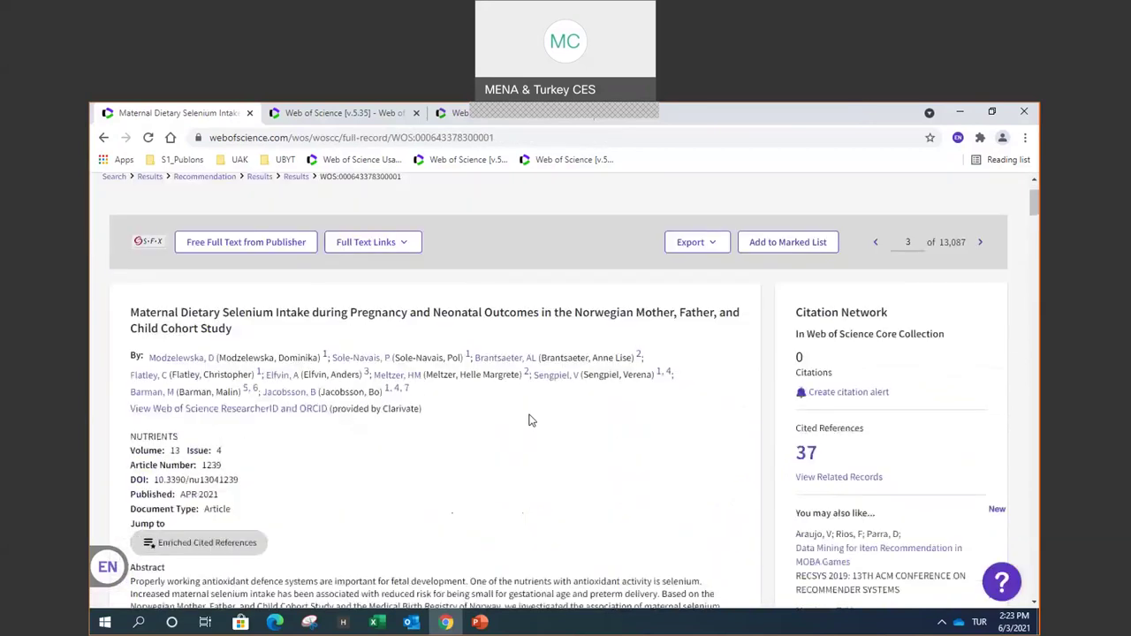
scroll(530, 420, "down", 8)
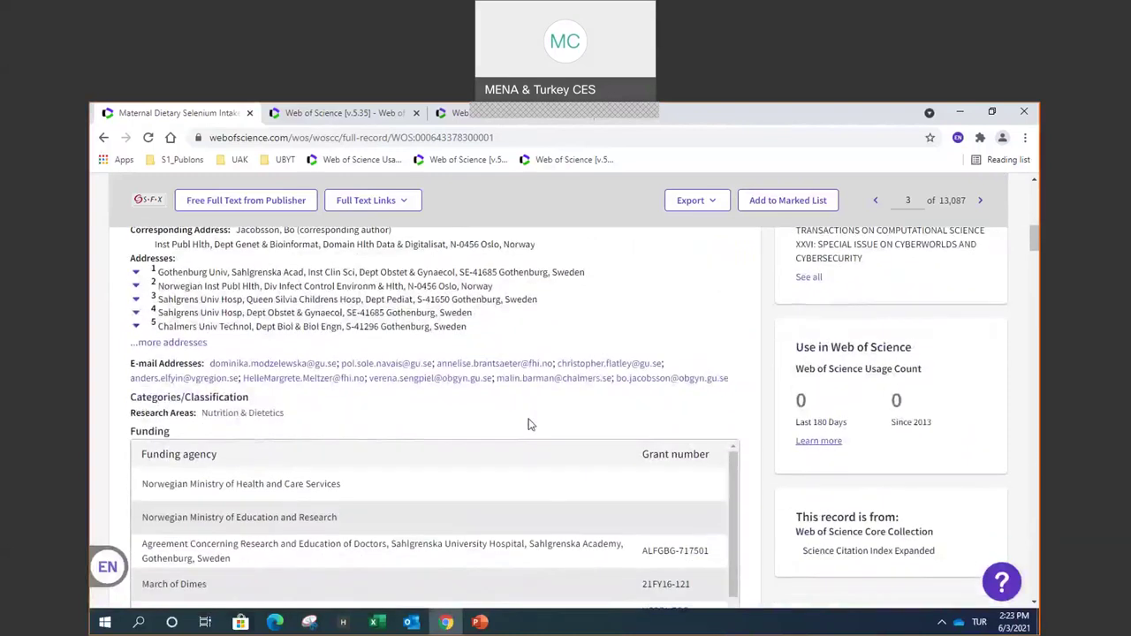
scroll(530, 425, "down", 2)
scroll(528, 422, "up", 1)
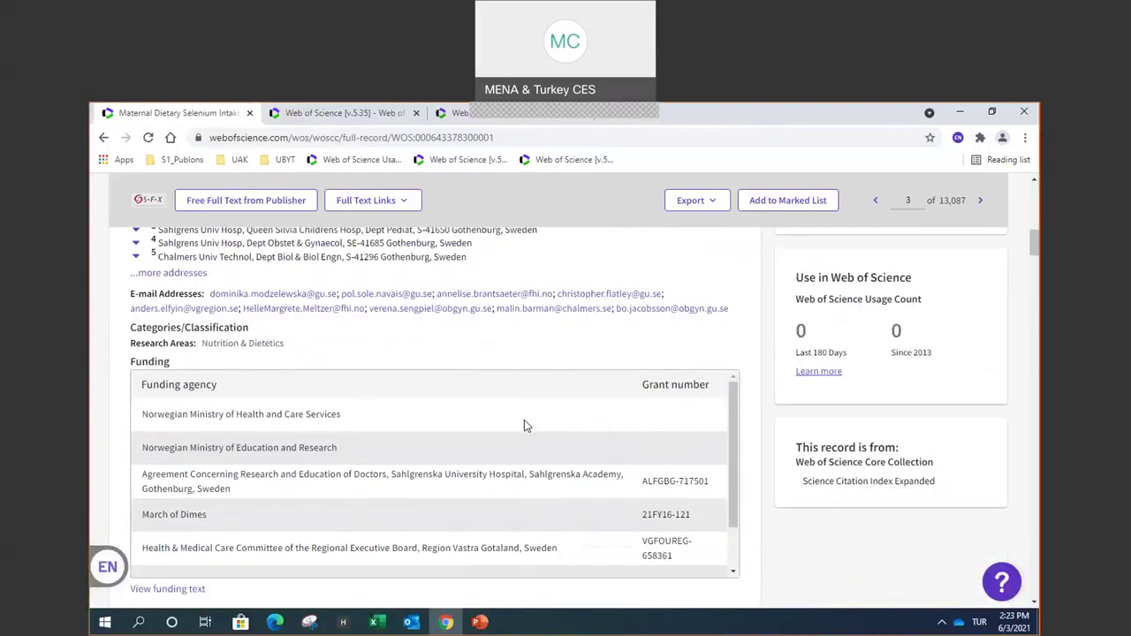
scroll(524, 423, "down", 3)
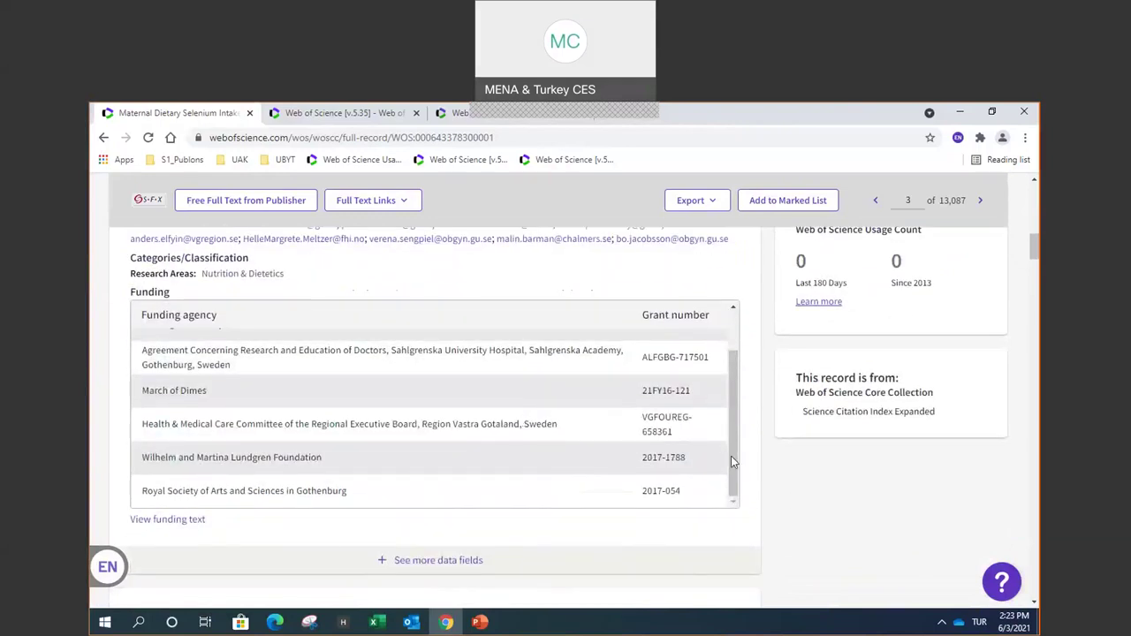
scroll(734, 457, "down", 2)
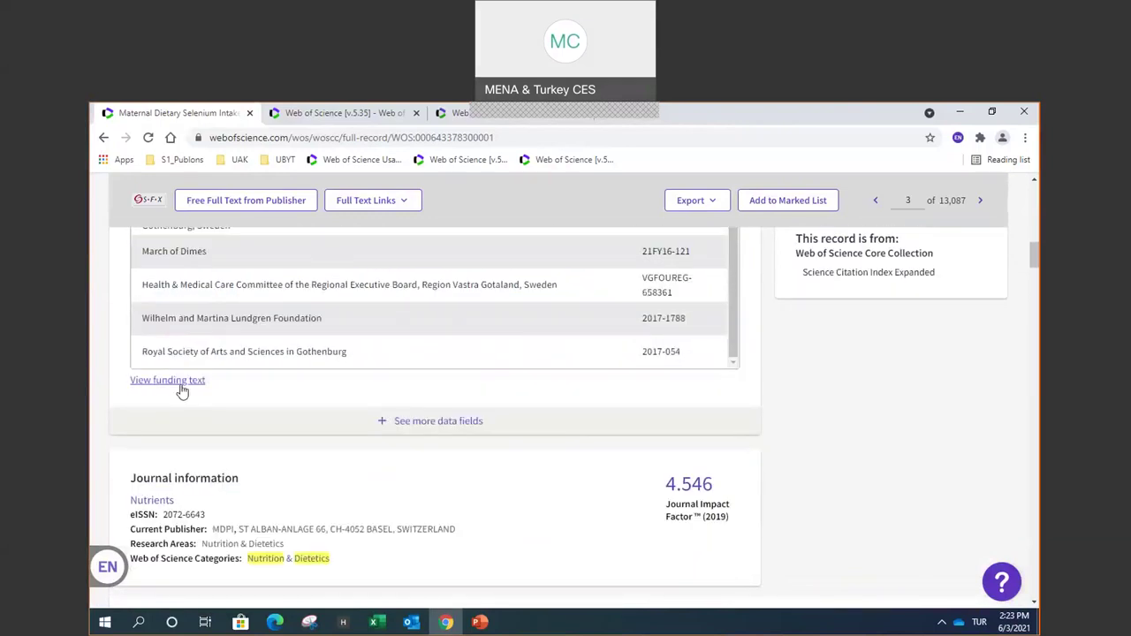
- Show the selenium article's funding text and expand its additional data fields
left_click(189, 382)
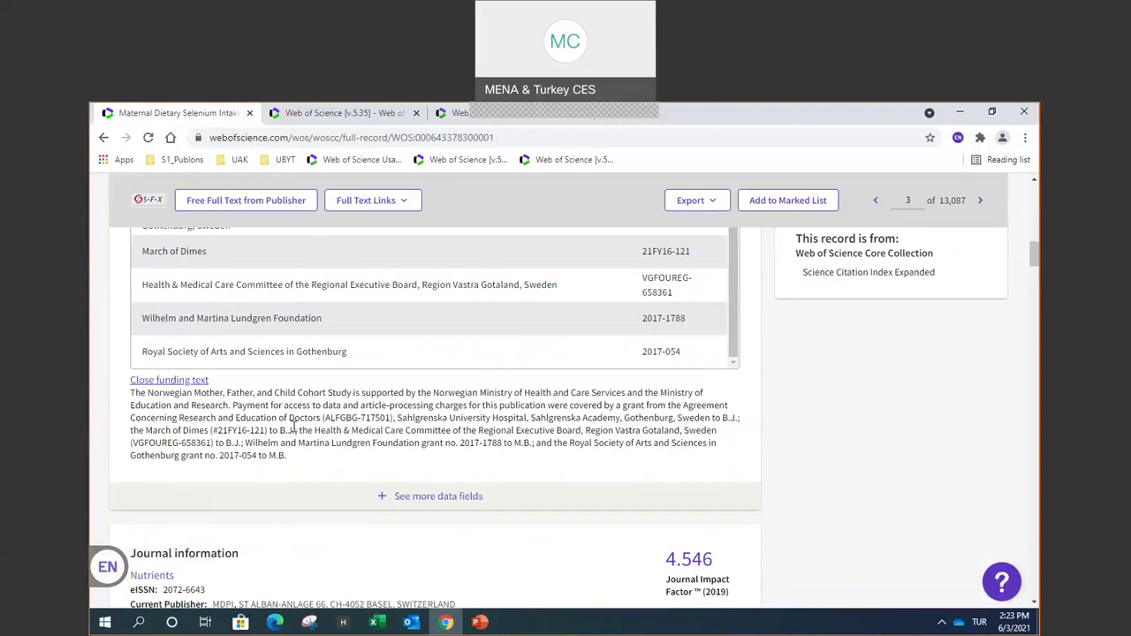
scroll(693, 318, "up", 1)
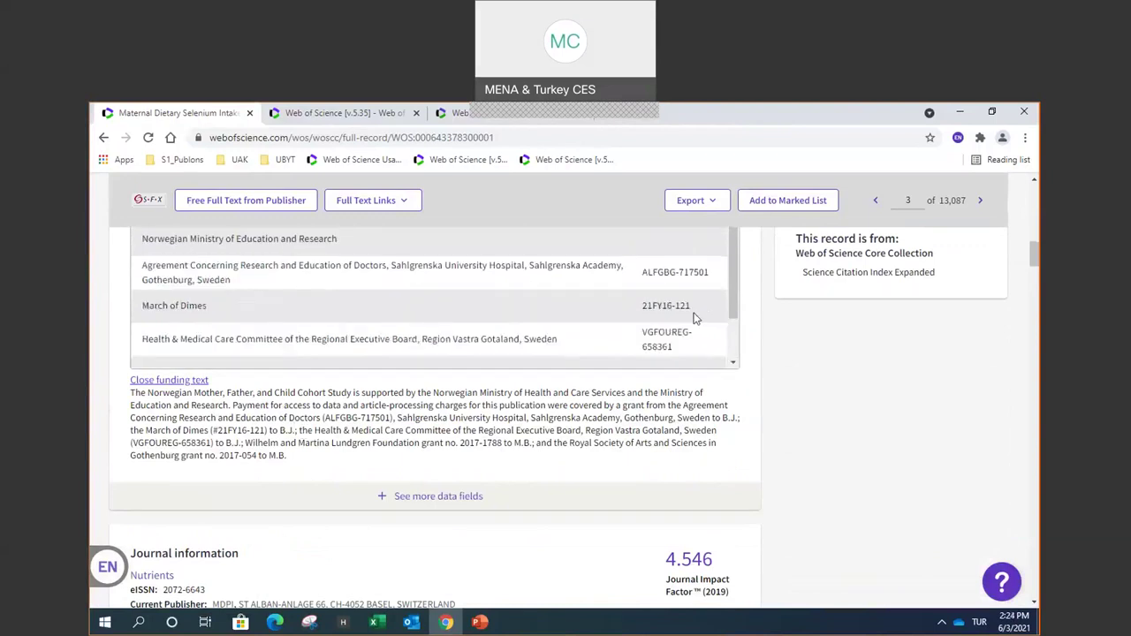
left_click(380, 500)
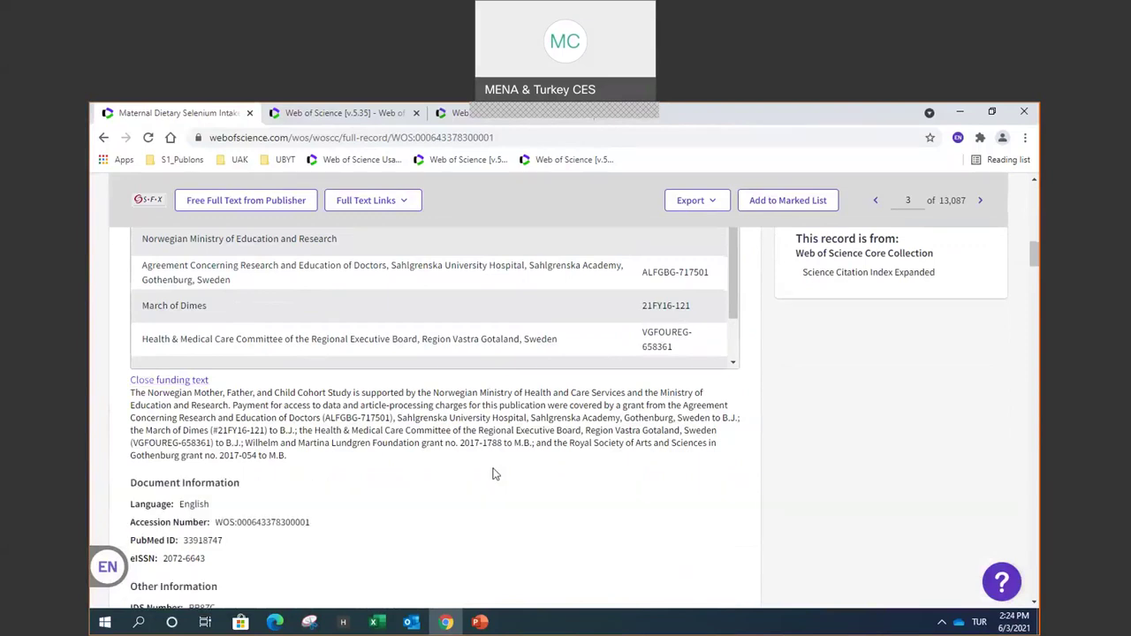
- Jump from the article's header to its Enriched Cited References and examine the chart of citing sections
scroll(492, 472, "up", 4)
scroll(492, 473, "up", 6)
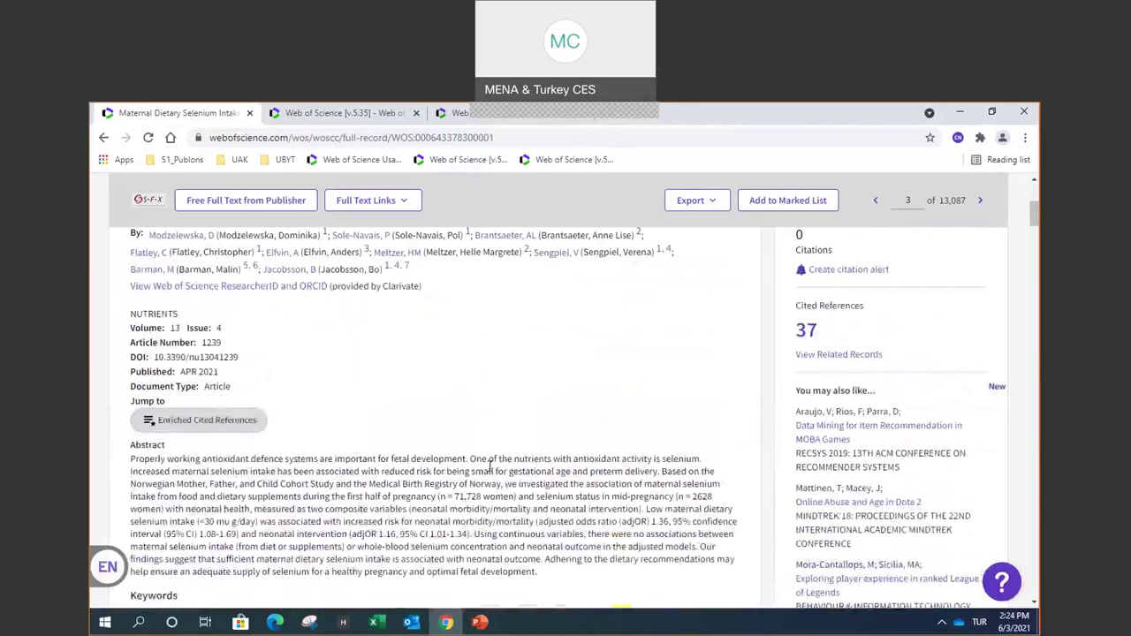
scroll(389, 432, "up", 2)
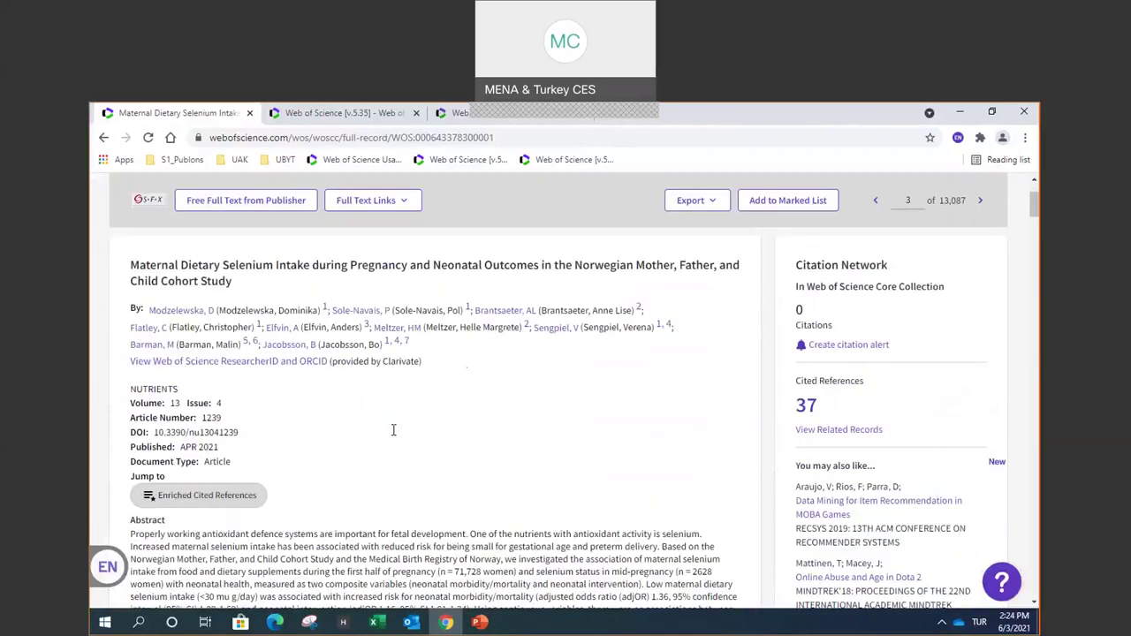
scroll(392, 435, "up", 2)
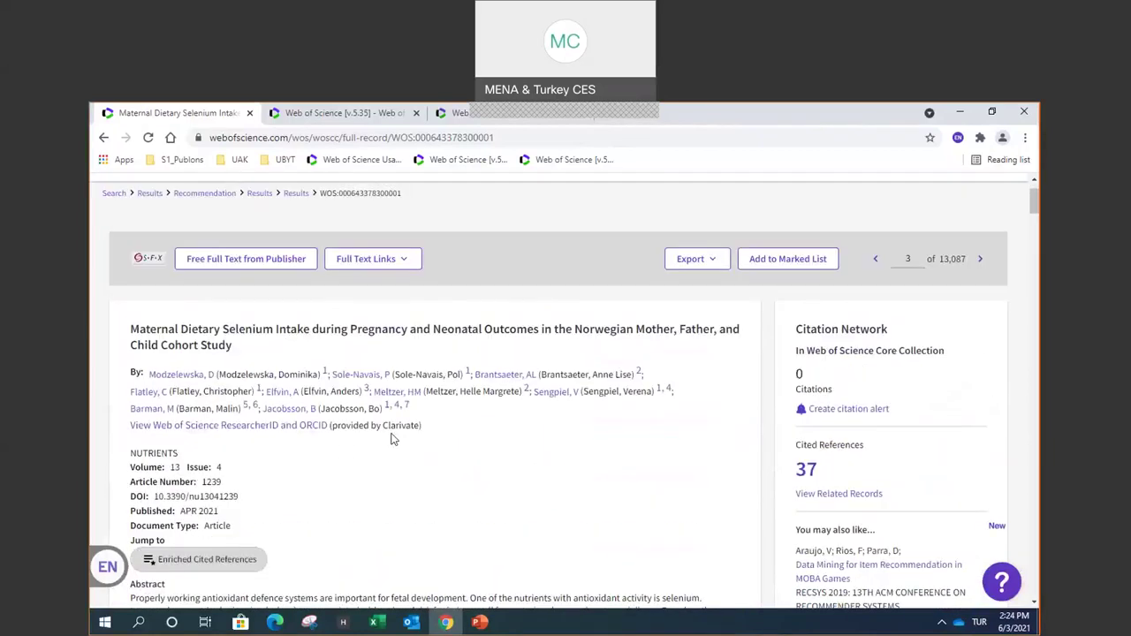
scroll(392, 439, "down", 1)
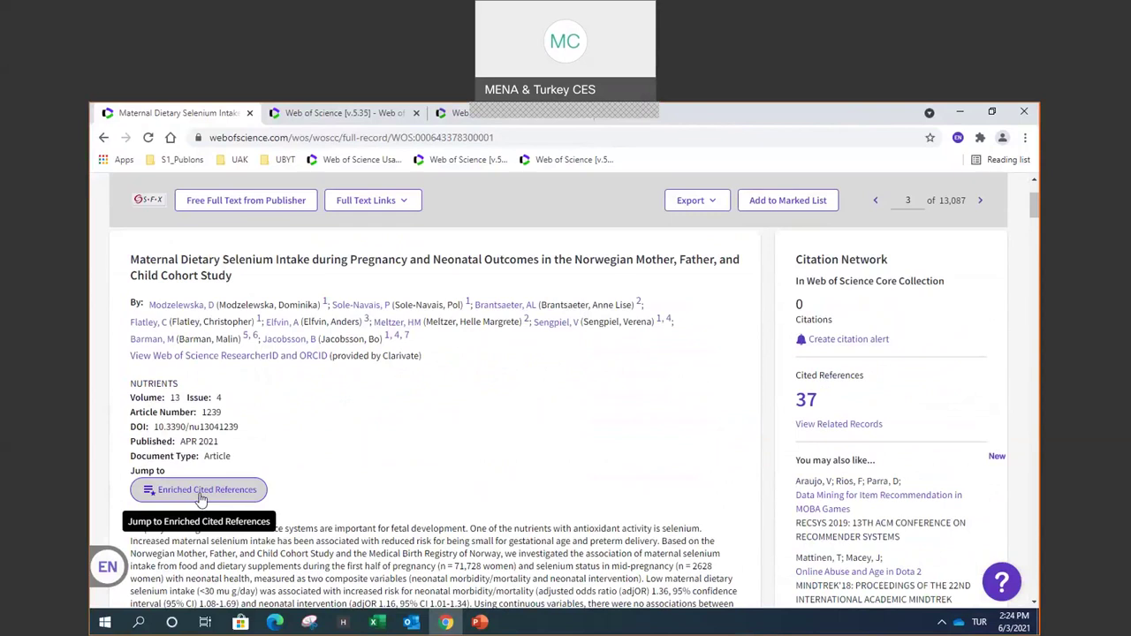
left_click(202, 497)
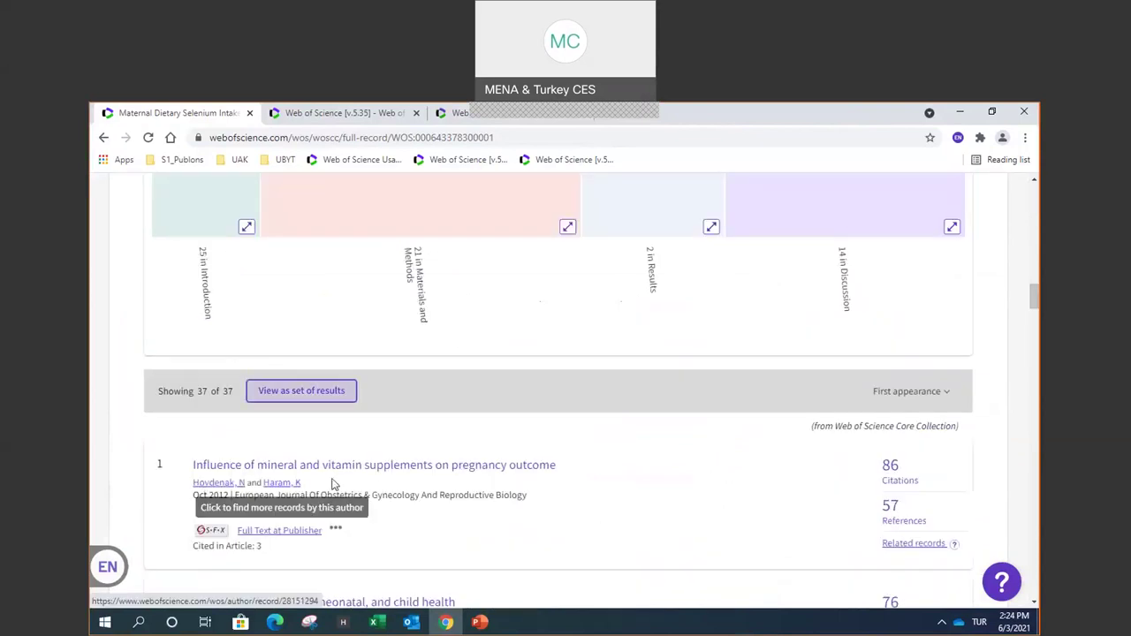
scroll(422, 475, "up", 1)
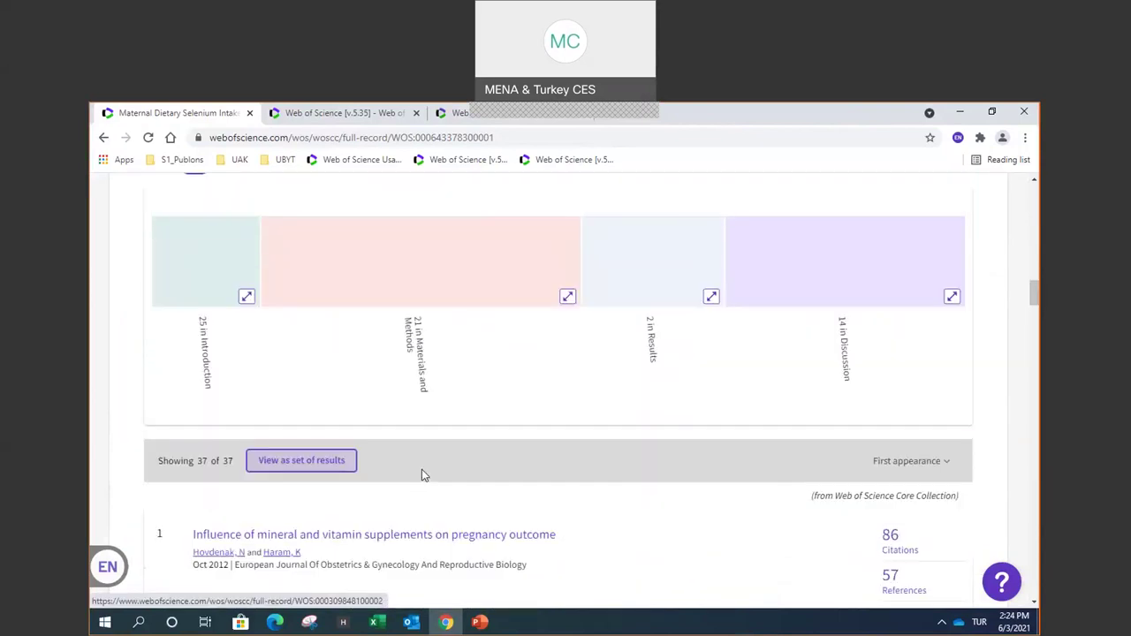
scroll(421, 475, "up", 1)
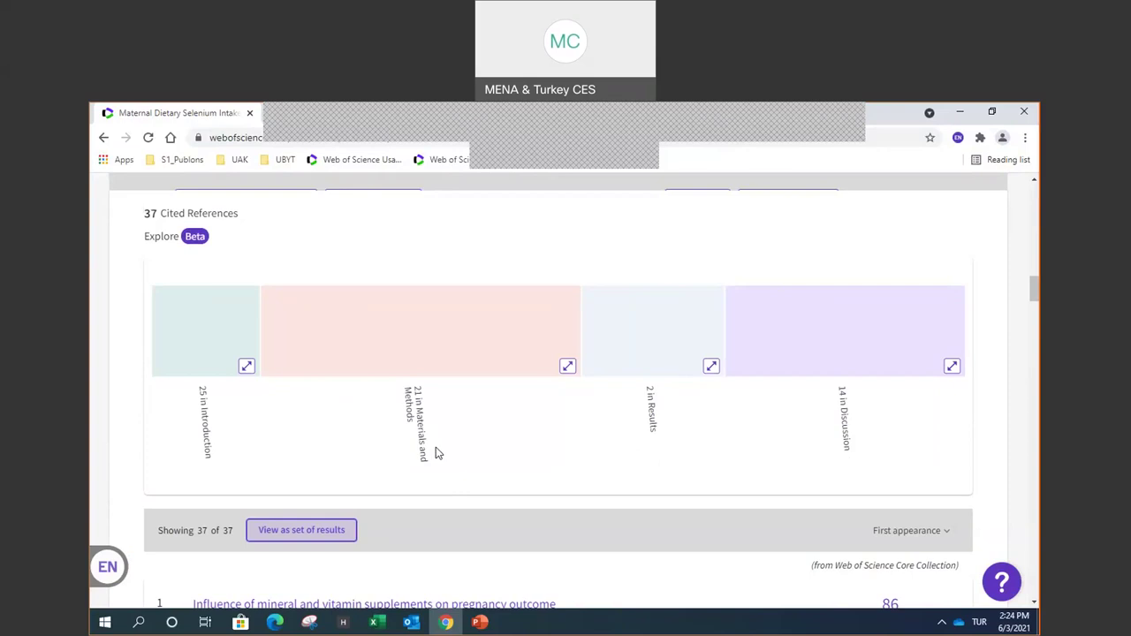
scroll(435, 451, "down", 1)
scroll(435, 451, "up", 1)
scroll(485, 394, "up", 1)
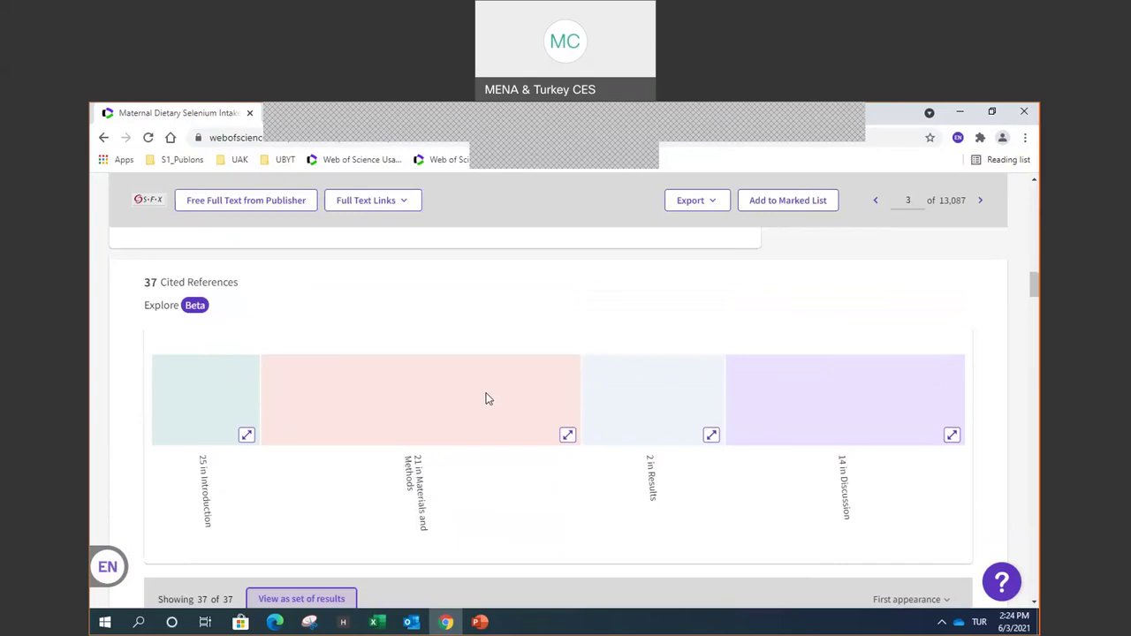
- Expand the Materials and Methods, Results and Discussion sections of the cited references chart in turn, and view the reference list below
left_click(567, 437)
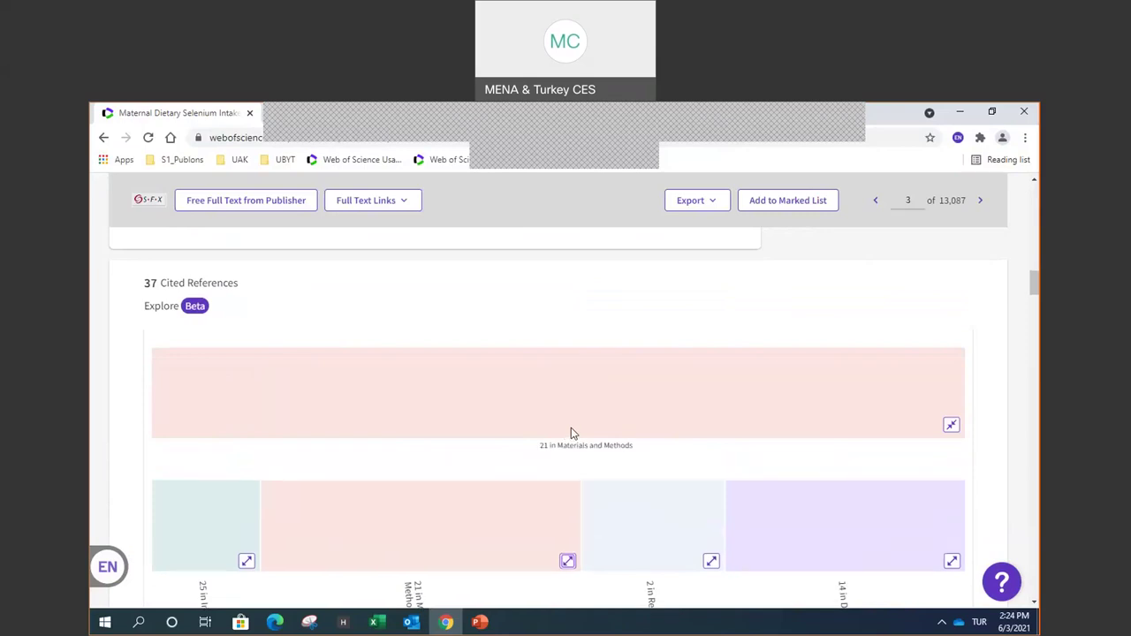
left_click(711, 562)
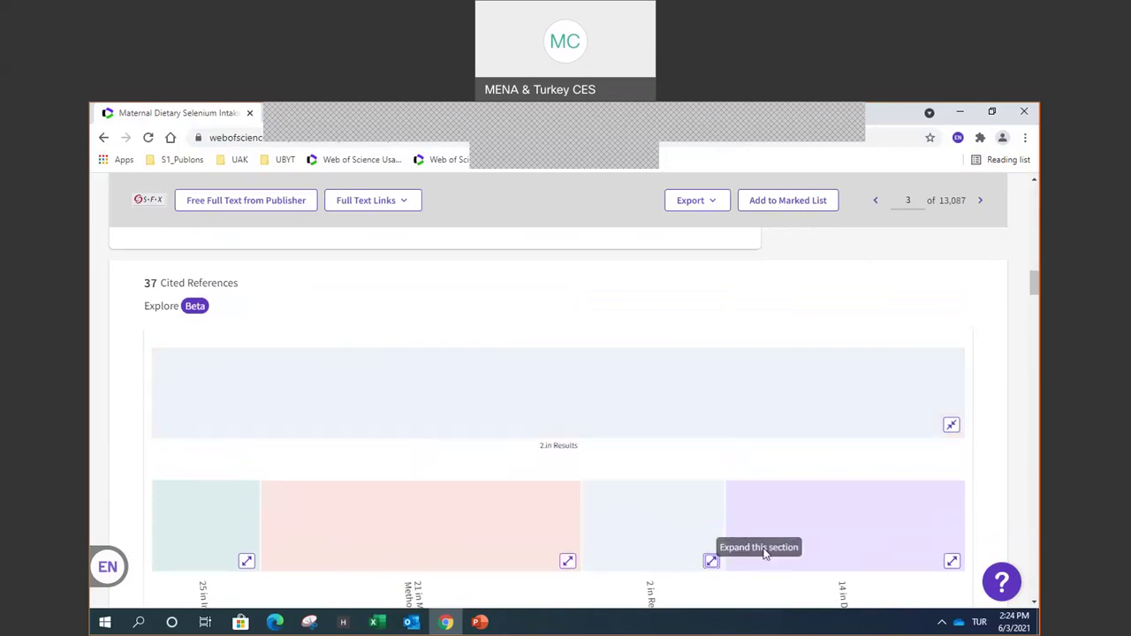
left_click(952, 561)
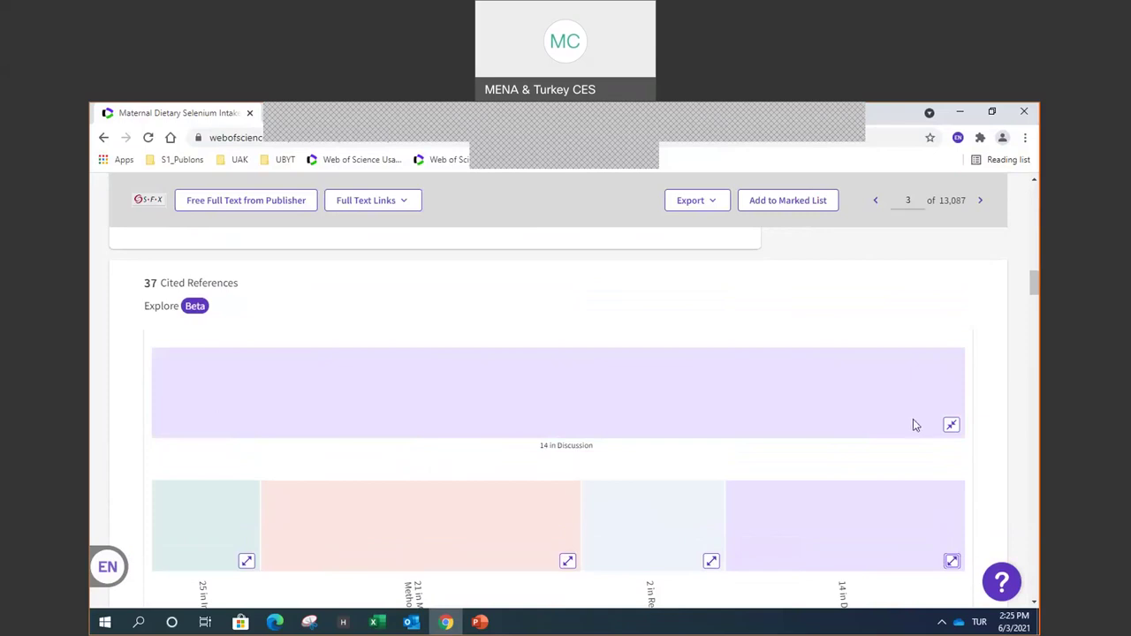
scroll(912, 425, "down", 1)
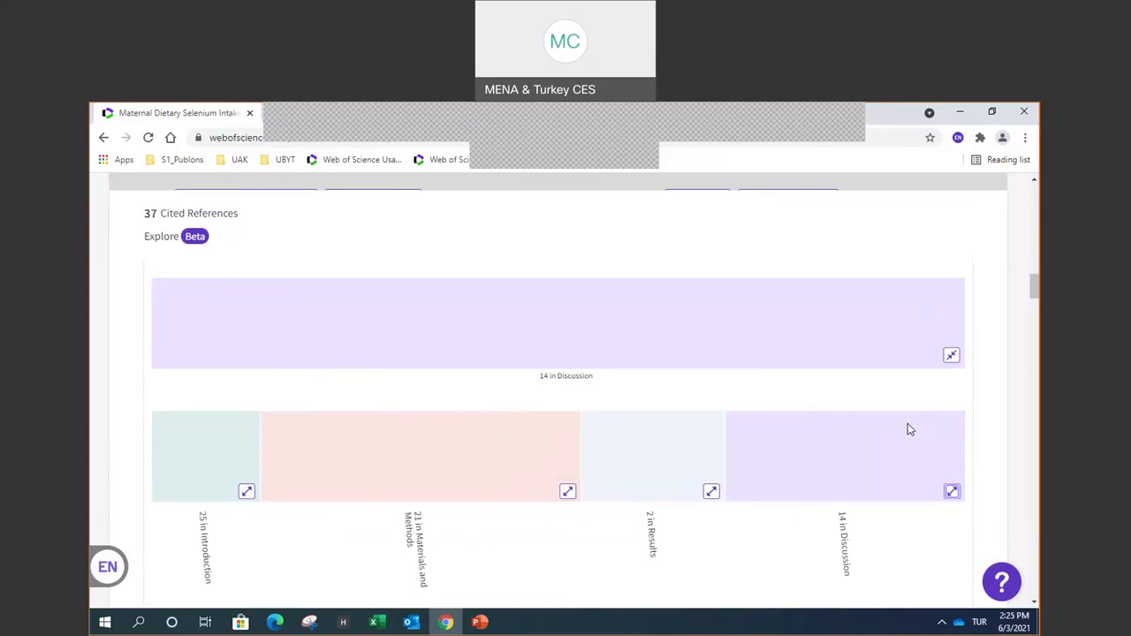
scroll(905, 432, "down", 2)
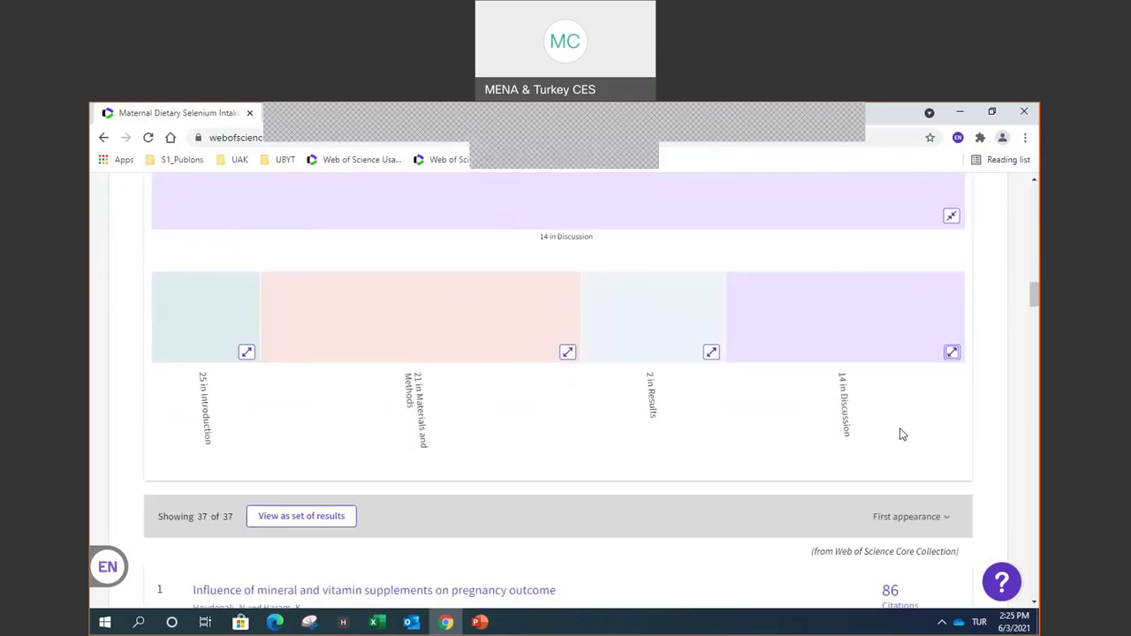
scroll(900, 434, "down", 1)
scroll(896, 430, "down", 2)
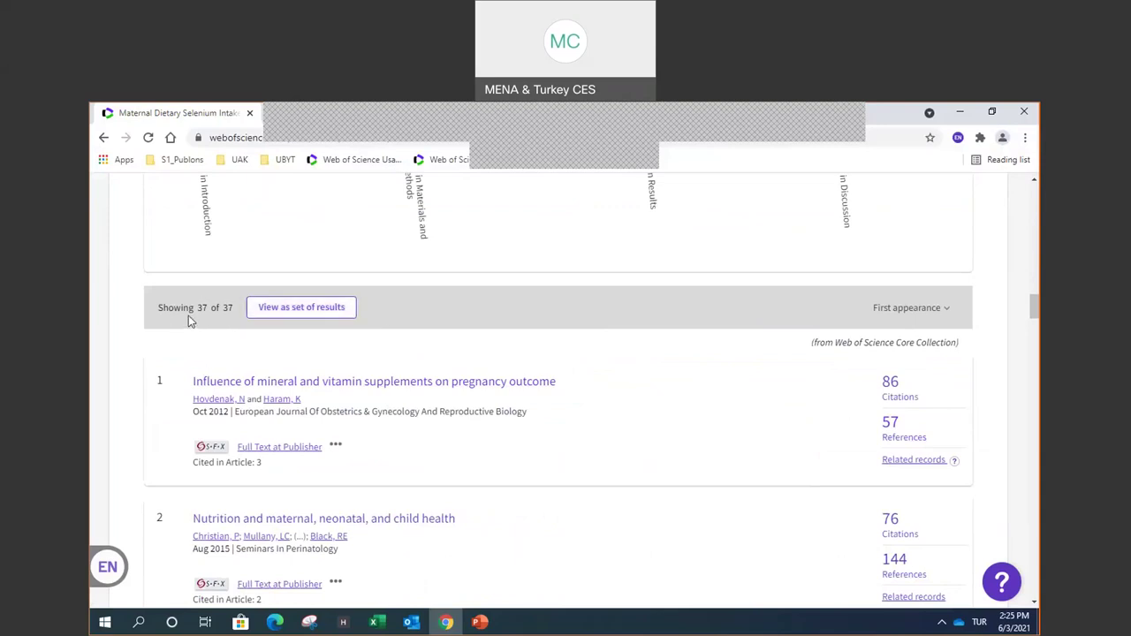
- List the cited references by All appearances and compare the list with the section chart
left_click(944, 309)
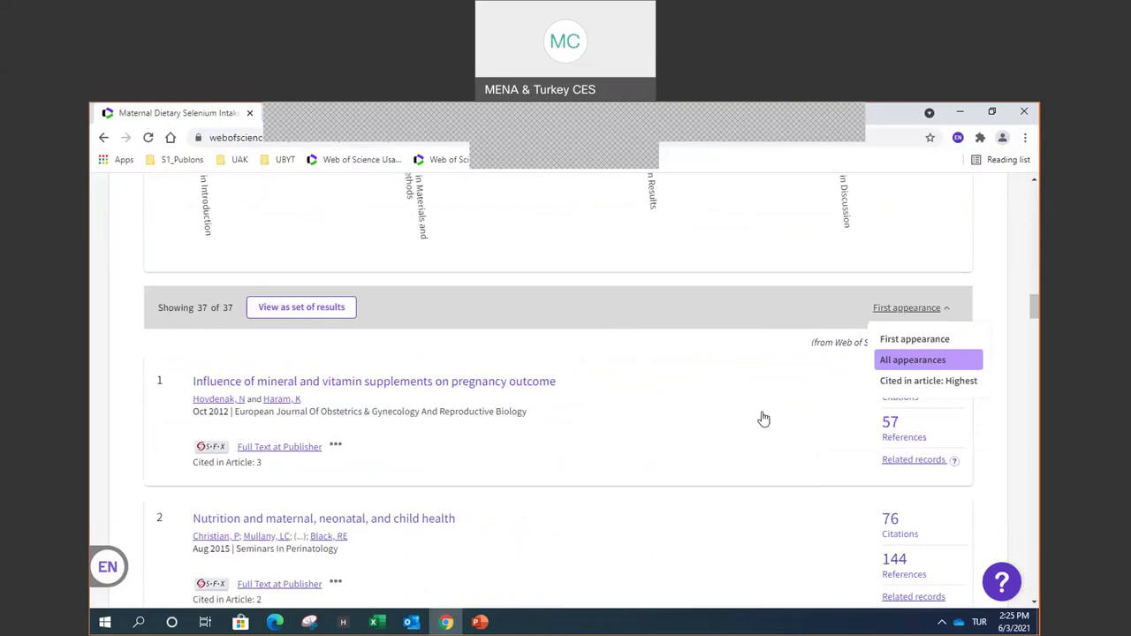
left_click(913, 361)
left_click(947, 309)
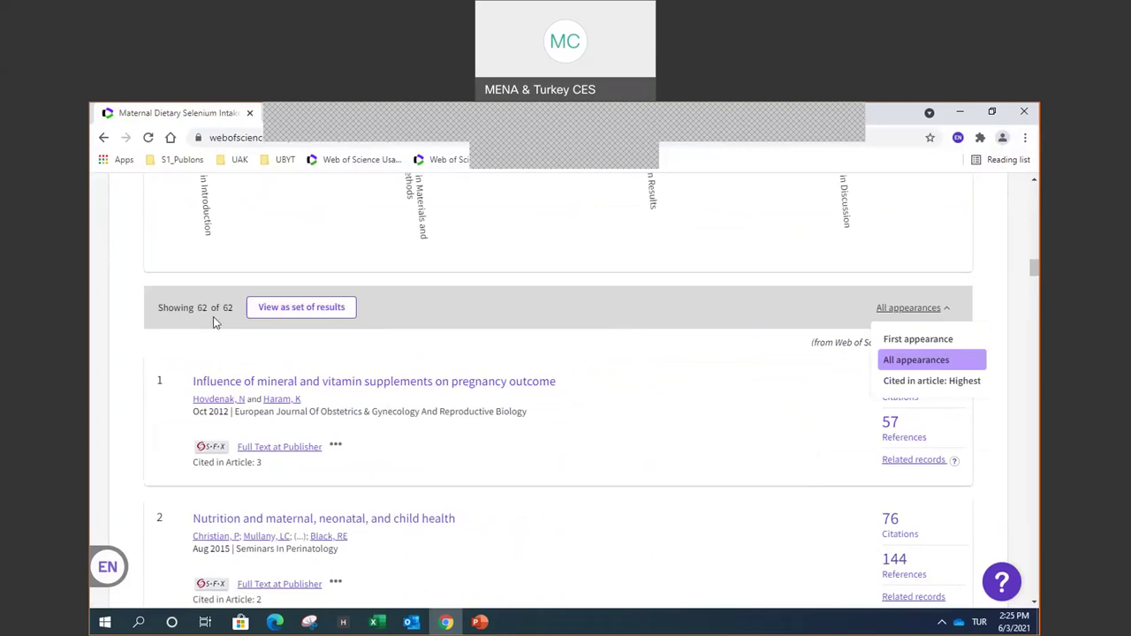
scroll(414, 412, "up", 1)
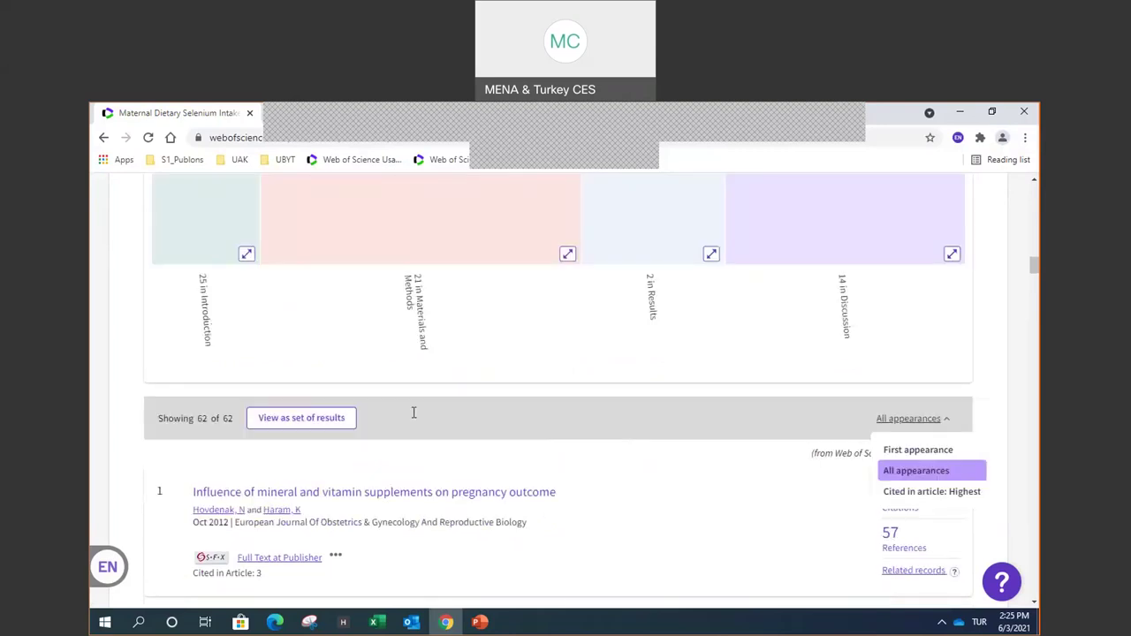
scroll(413, 412, "up", 3)
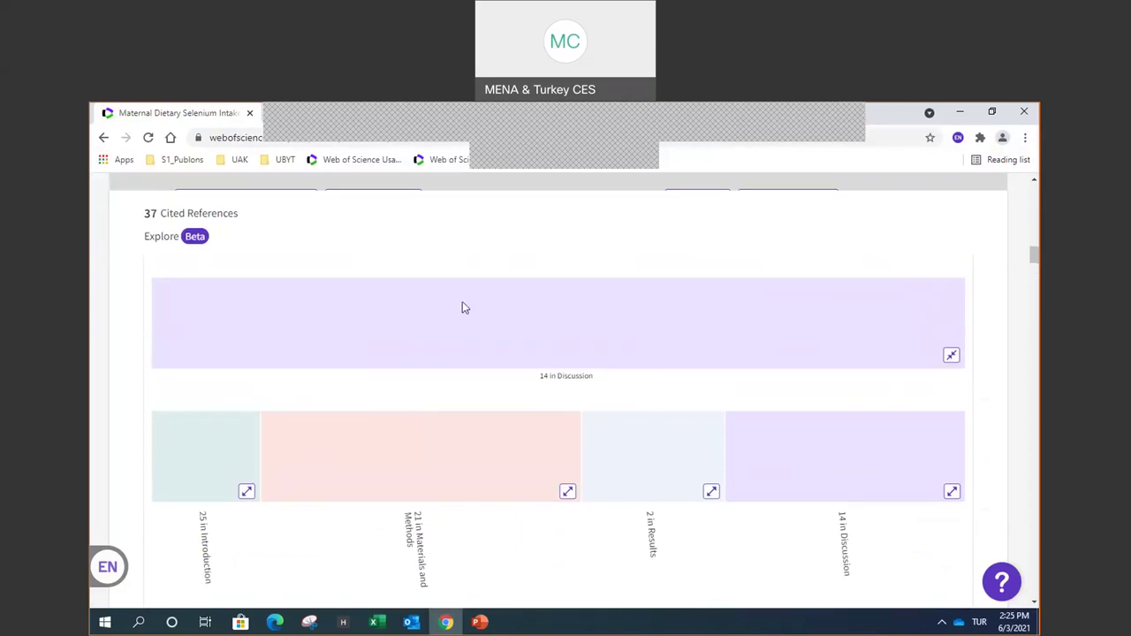
scroll(514, 310, "down", 4)
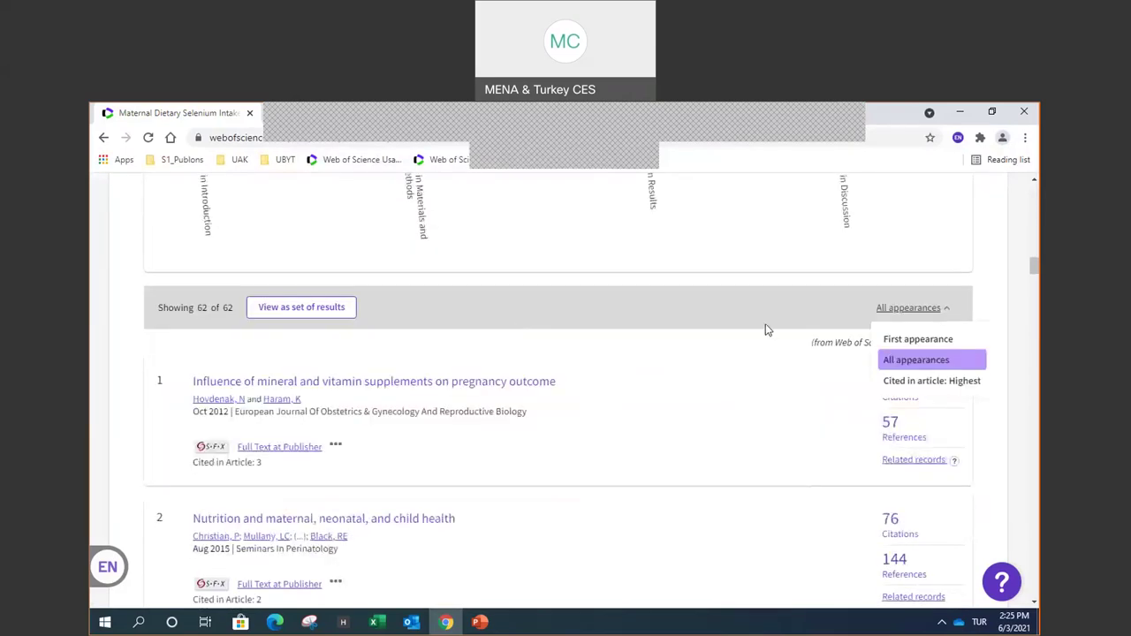
- Sort the cited references by Cited in article: Highest and expand the Introduction section in the chart
key("Down")
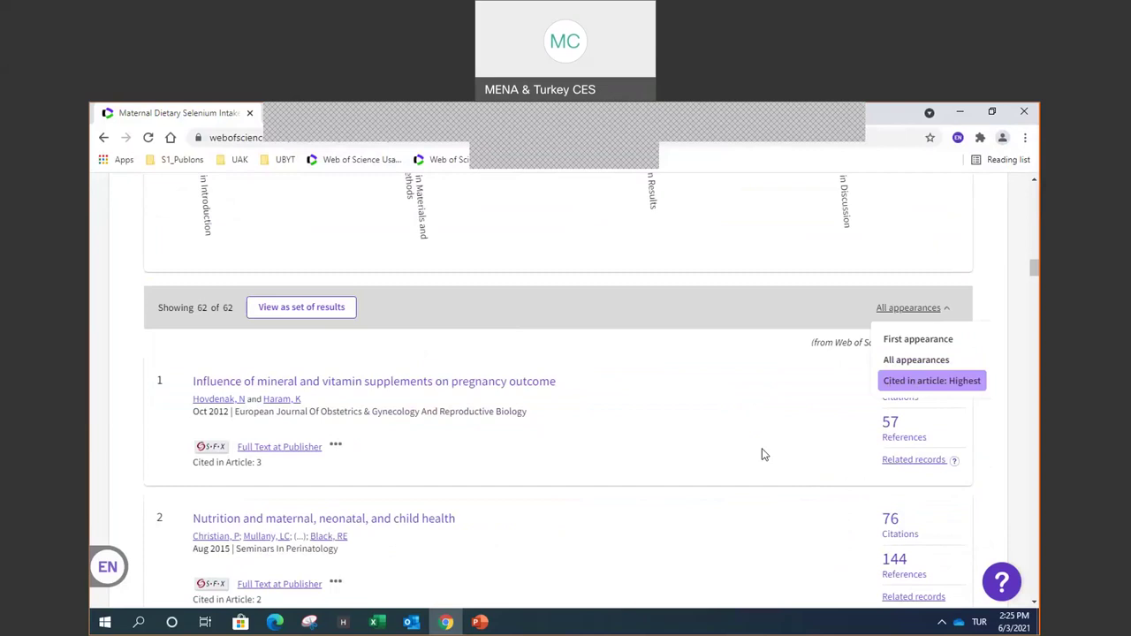
scroll(762, 456, "down", 1)
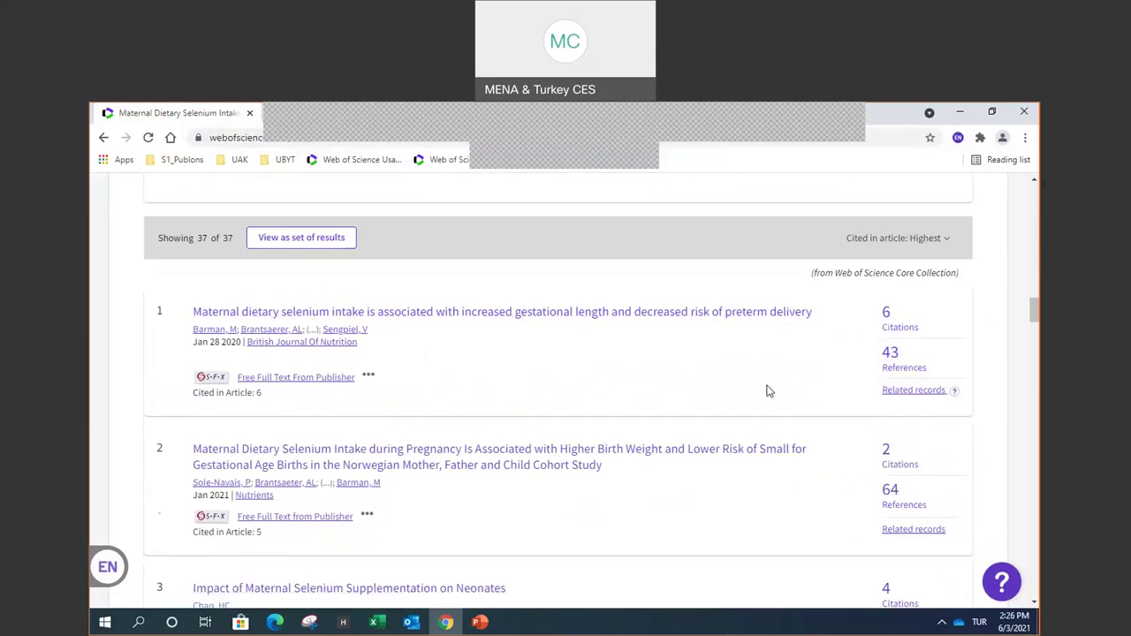
scroll(767, 392, "up", 3)
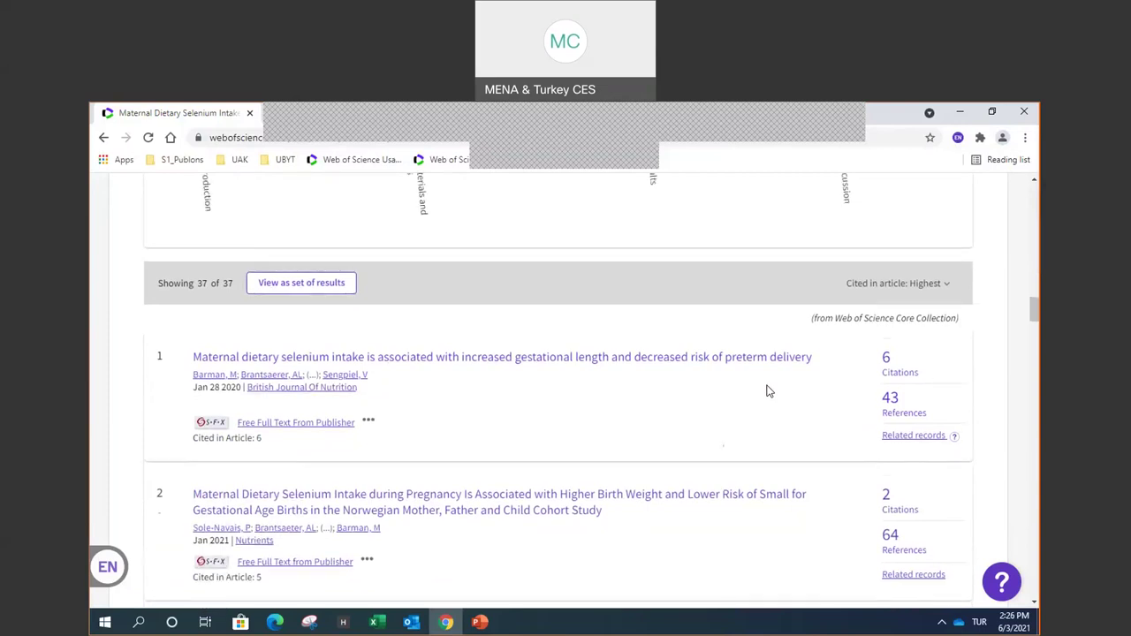
scroll(765, 393, "up", 1)
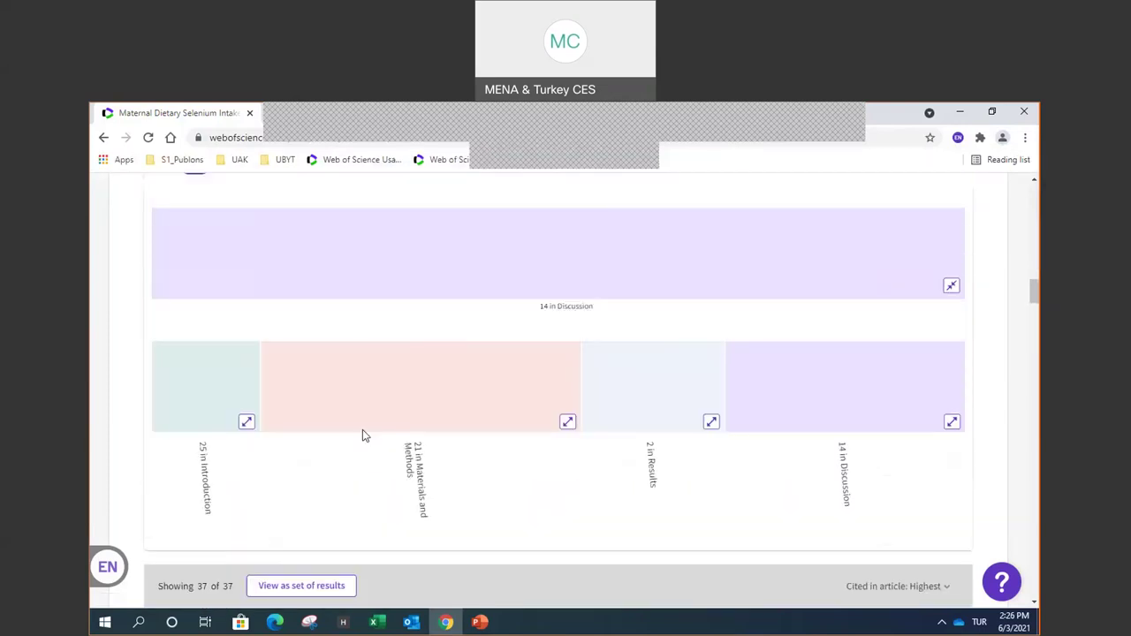
left_click(247, 424)
scroll(643, 398, "up", 3)
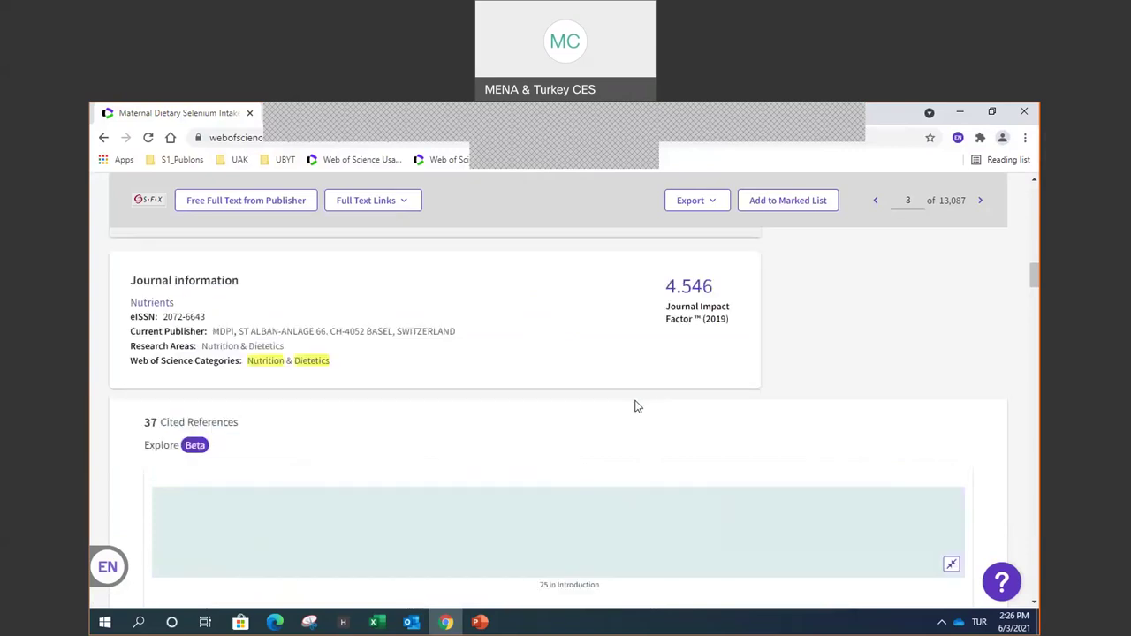
- Return to the document search page and rerun the search for Web of Science Categories Nutrition & Dietetics and Author Keywords child*
scroll(639, 406, "up", 5)
scroll(626, 409, "up", 1)
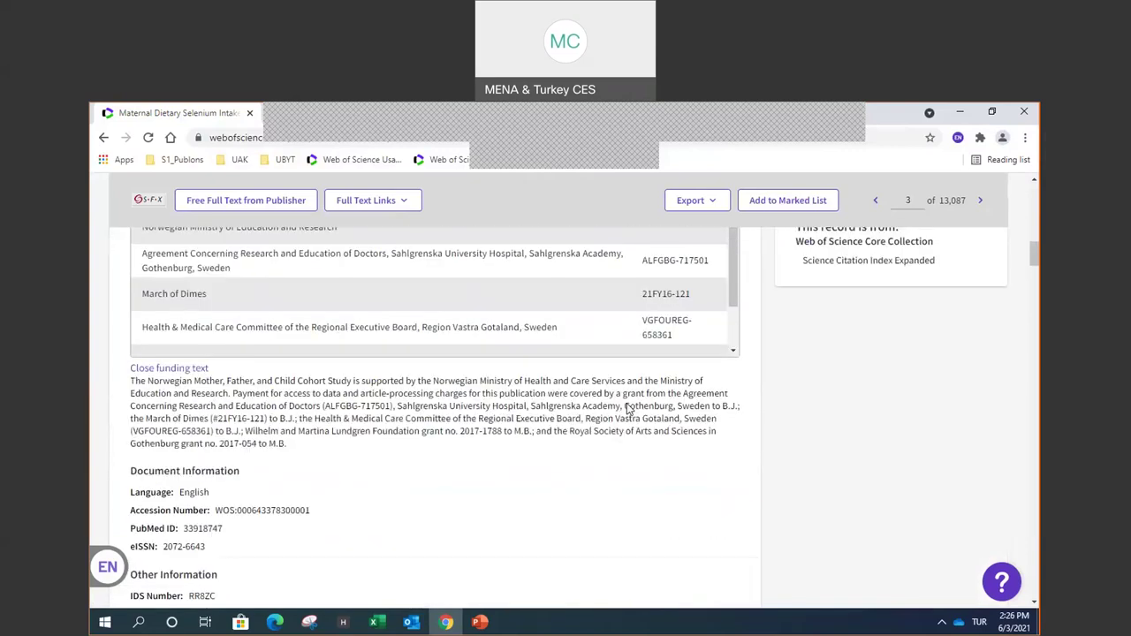
scroll(626, 409, "up", 4)
scroll(626, 409, "up", 8)
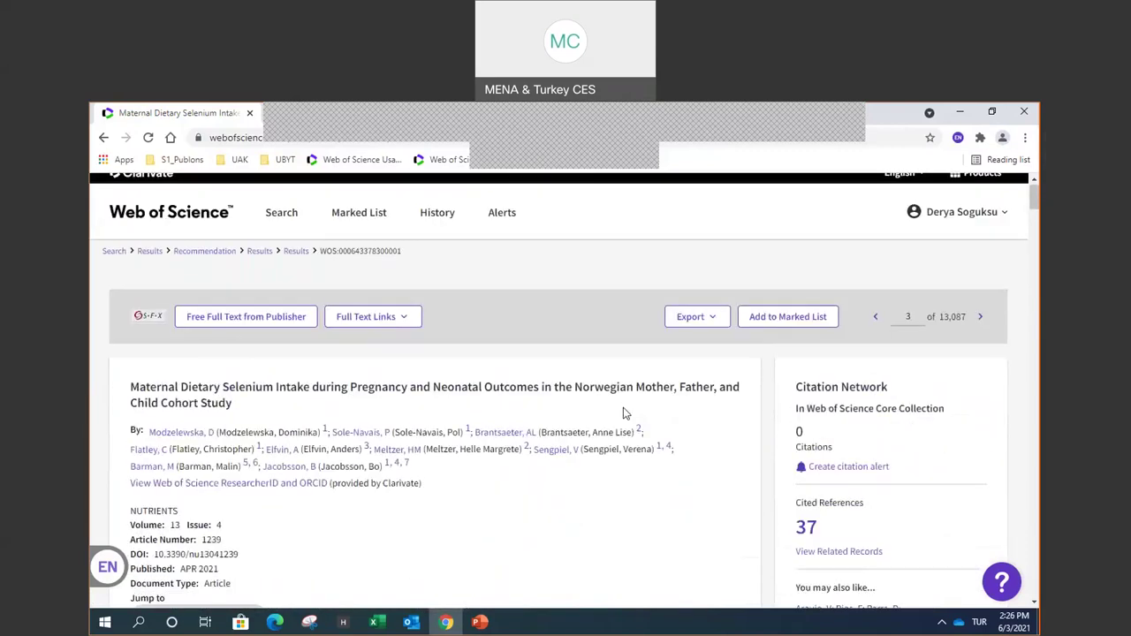
scroll(621, 415, "up", 1)
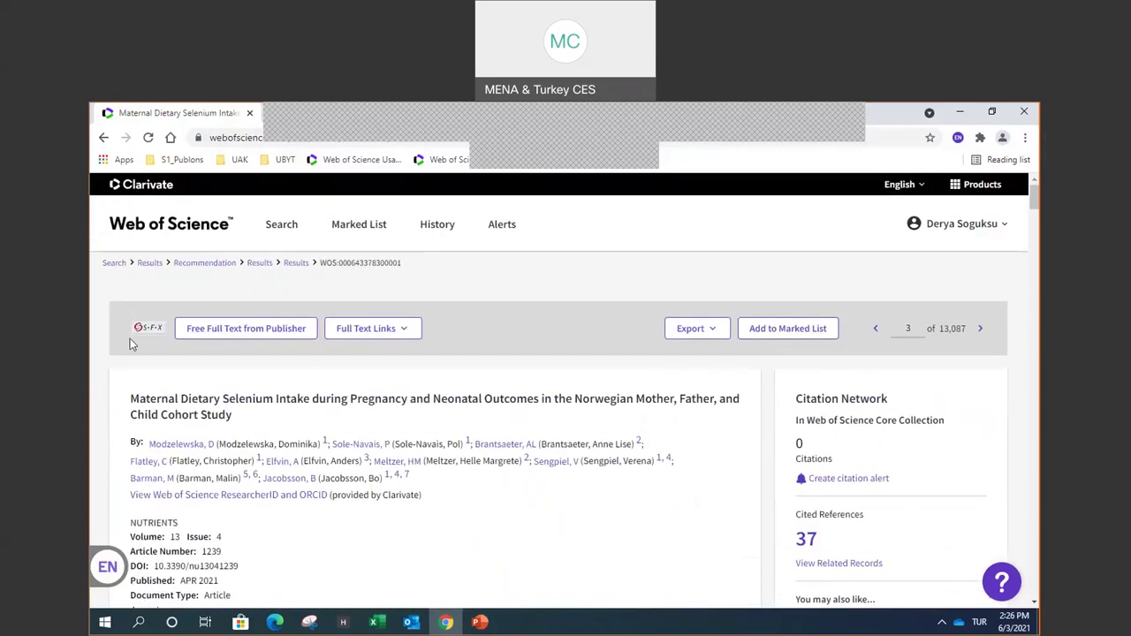
left_click(153, 231)
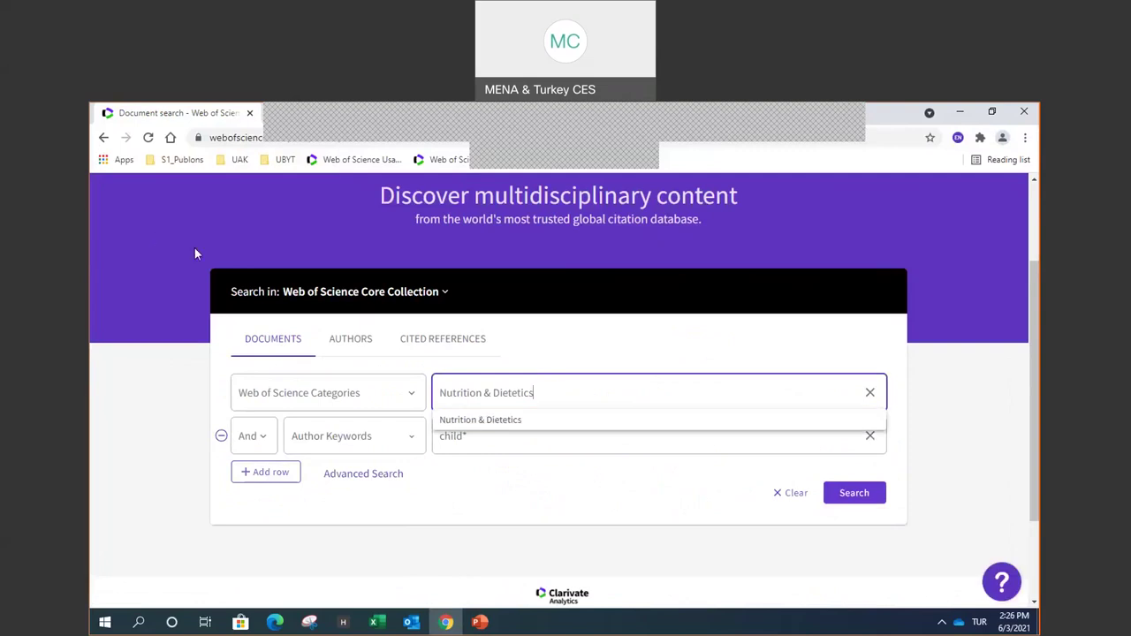
left_click(851, 494)
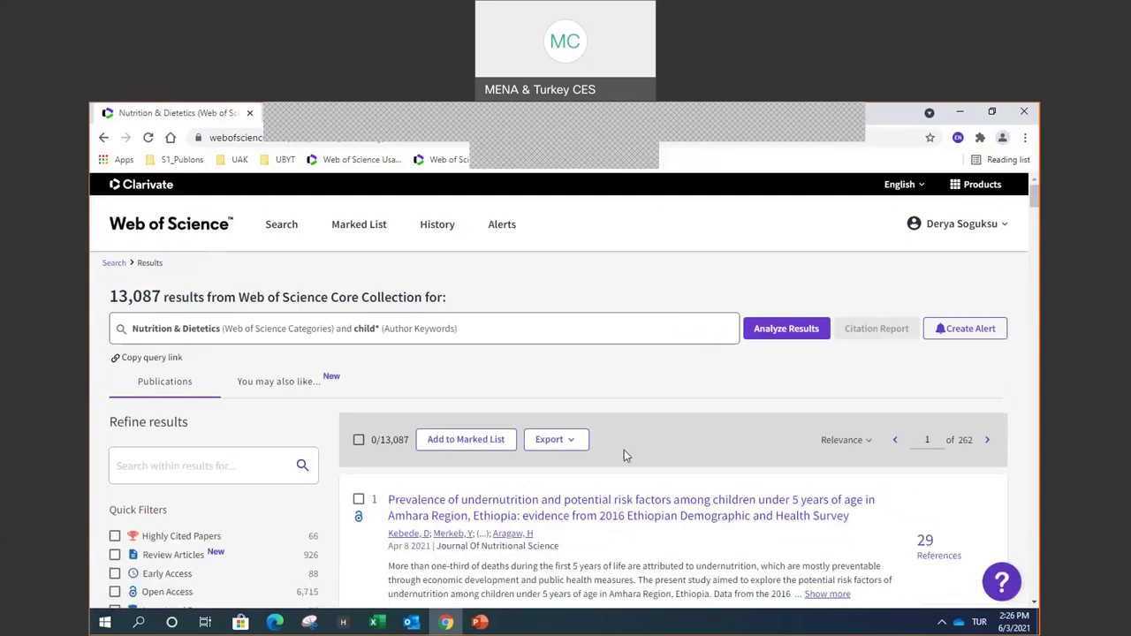
- Browse the search results and open the full record of "Eating Habits of Children Born after Maternal Bariatric Surgery"
scroll(623, 454, "down", 1)
scroll(623, 454, "down", 2)
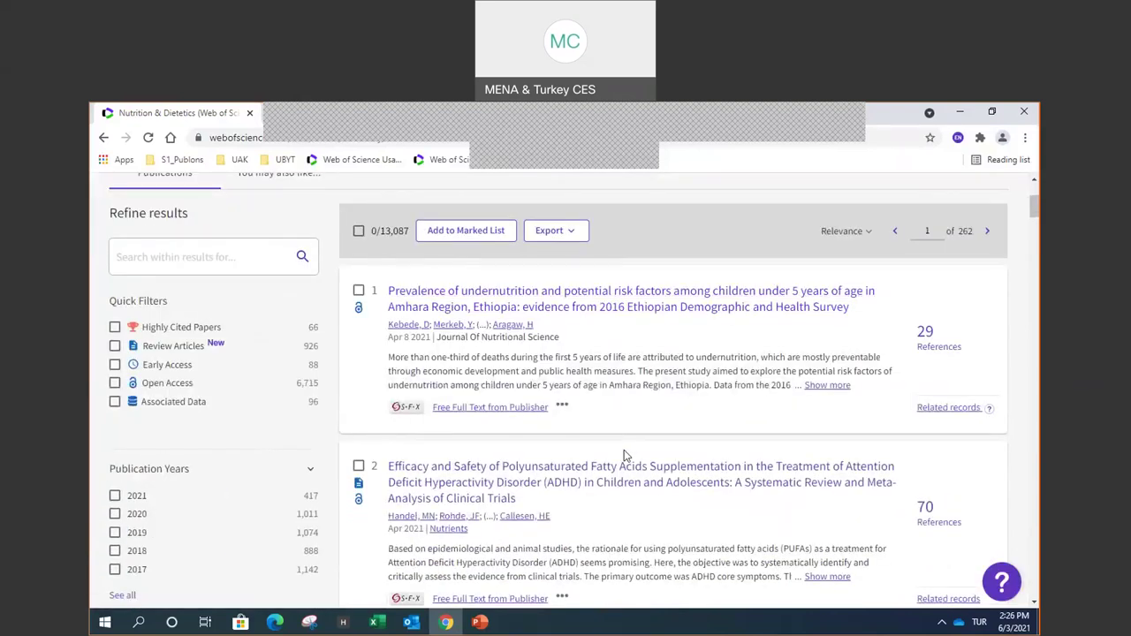
scroll(623, 454, "down", 4)
scroll(624, 454, "down", 4)
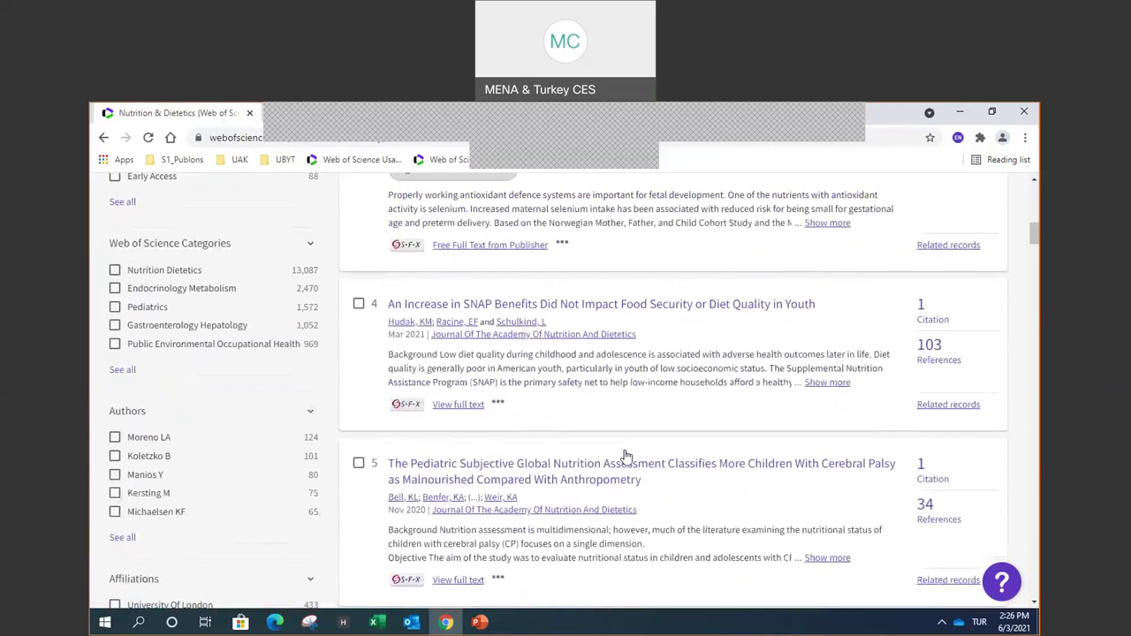
scroll(625, 455, "down", 3)
scroll(626, 451, "down", 5)
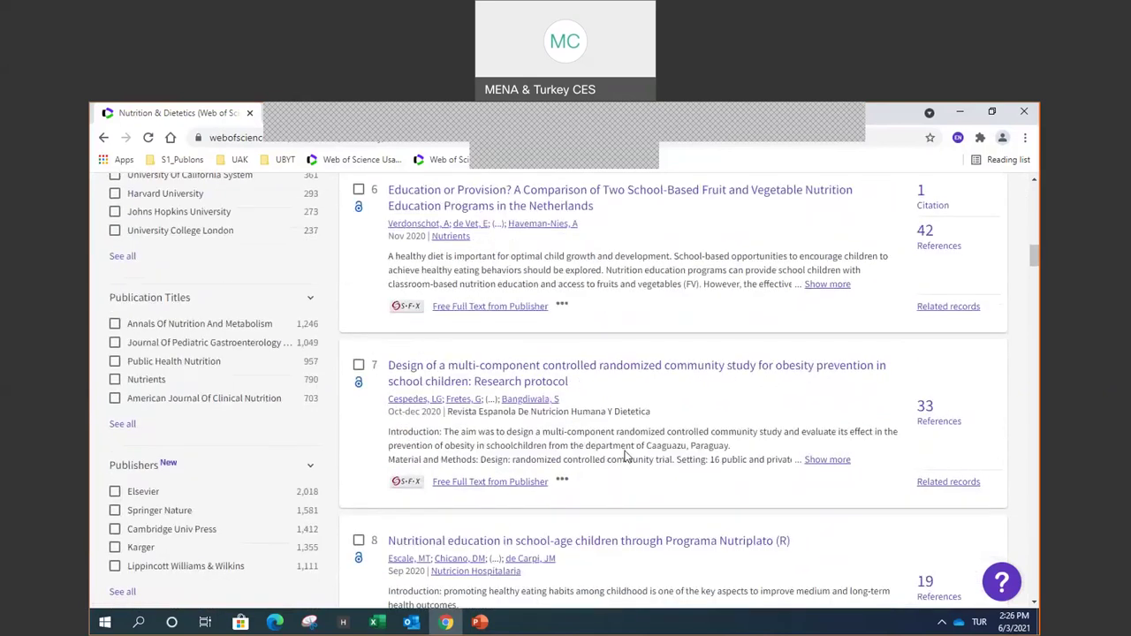
scroll(624, 456, "down", 1)
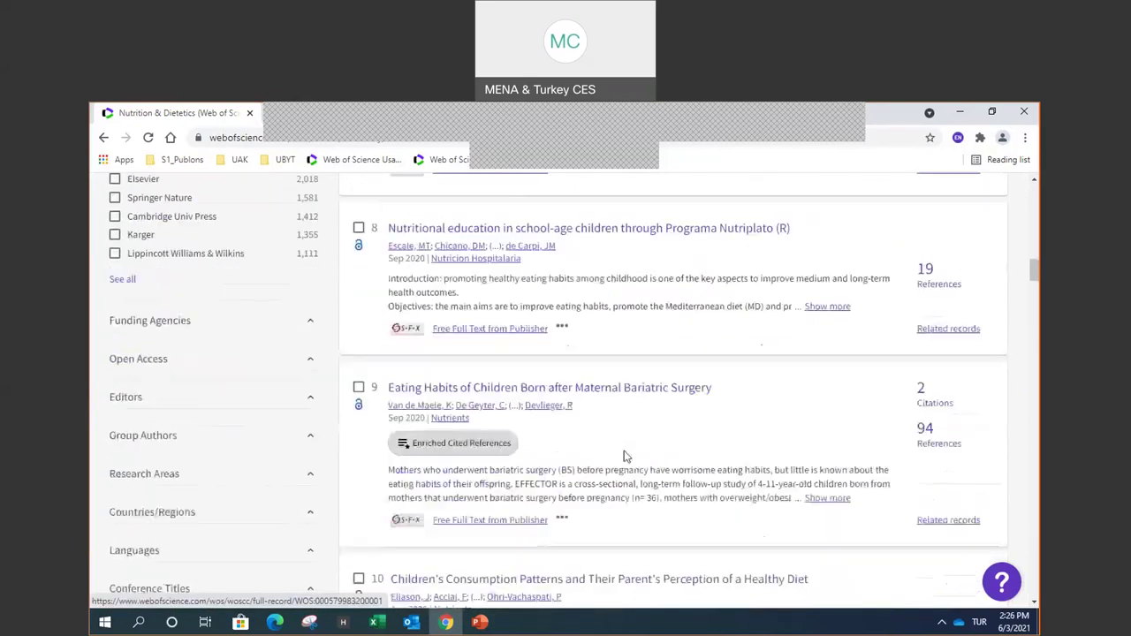
left_click(604, 390)
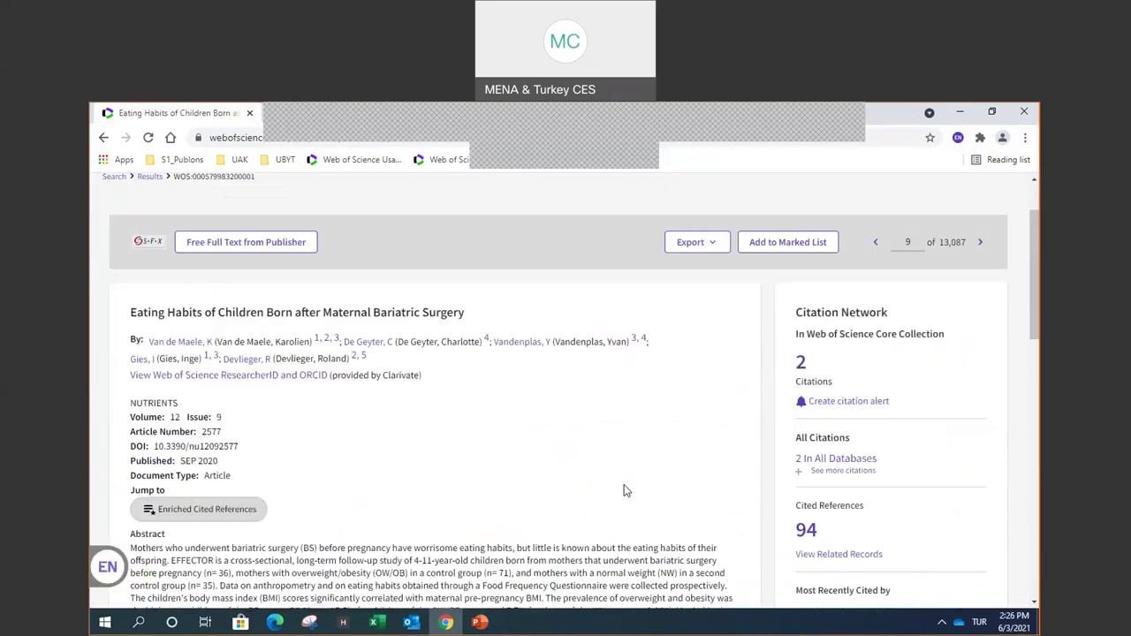
- Examine the record's abstract, keywords, author information and funding details
scroll(623, 491, "down", 2)
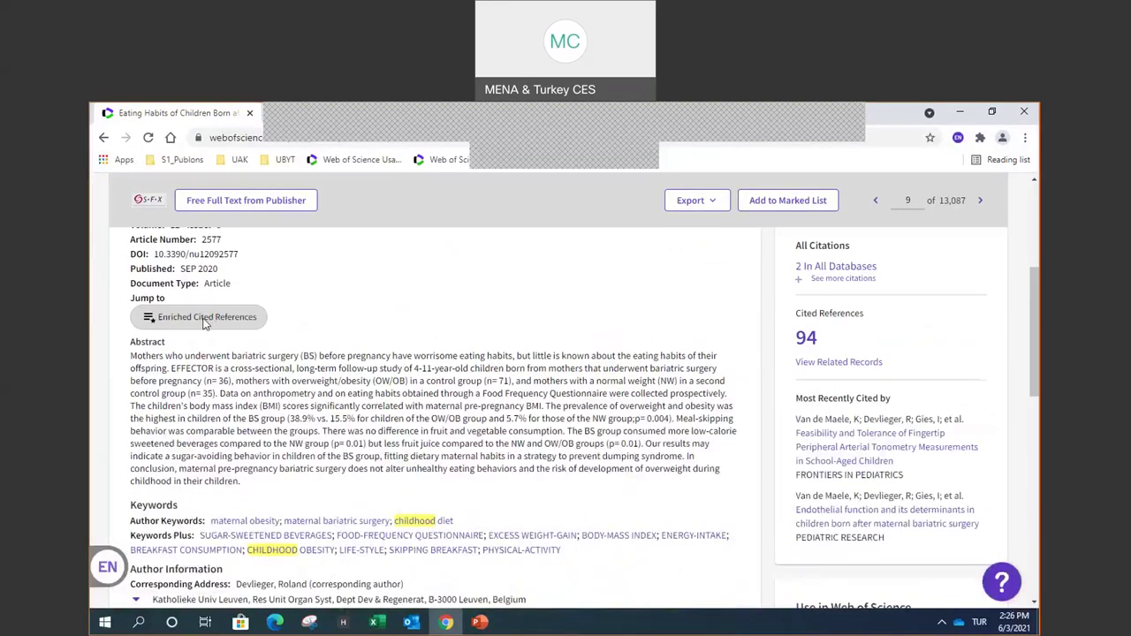
scroll(296, 353, "down", 2)
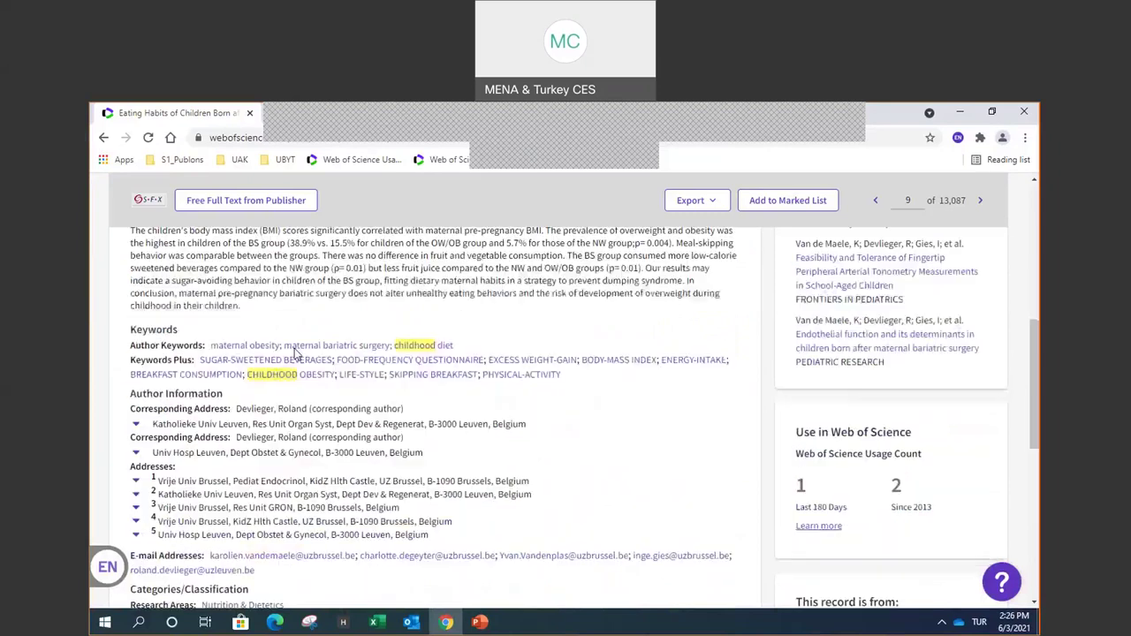
scroll(296, 353, "down", 6)
scroll(296, 360, "up", 4)
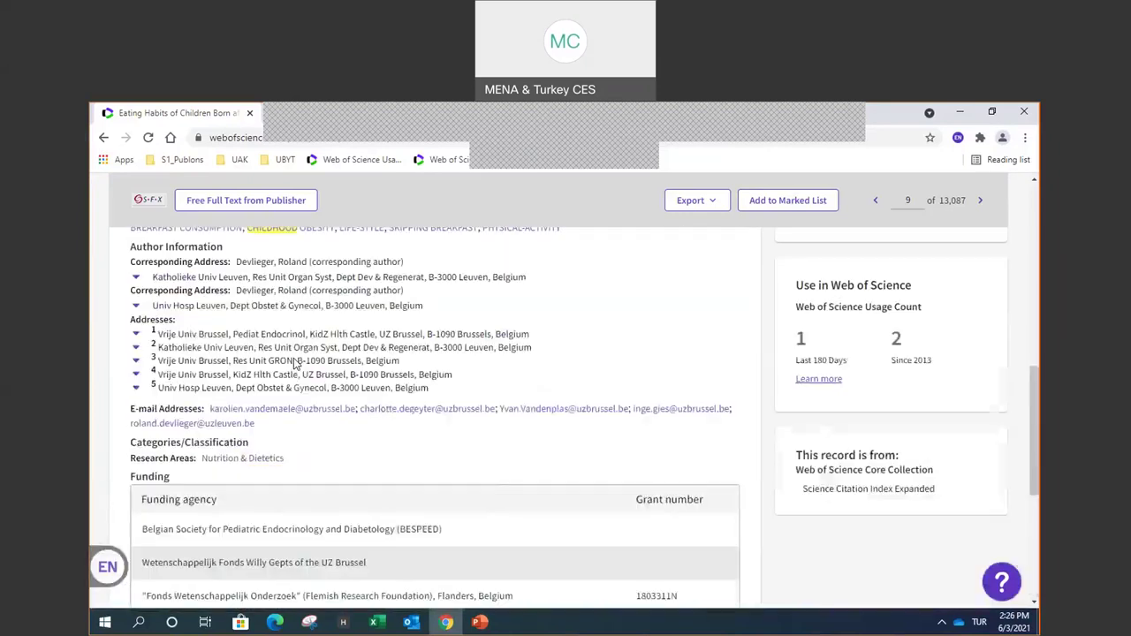
scroll(295, 362, "up", 6)
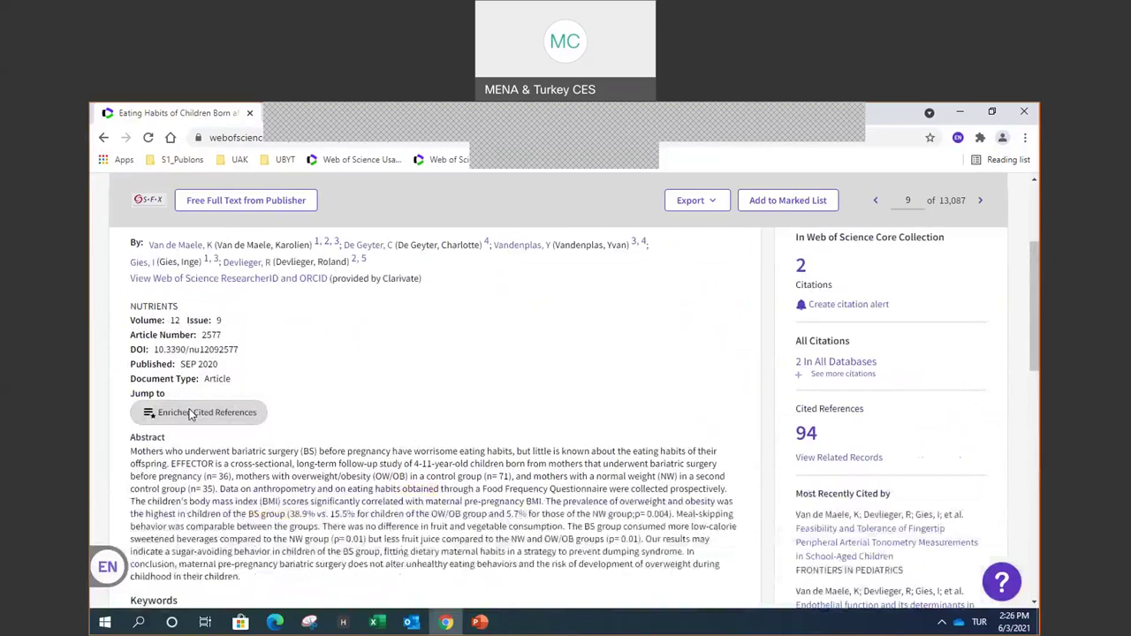
scroll(379, 410, "up", 3)
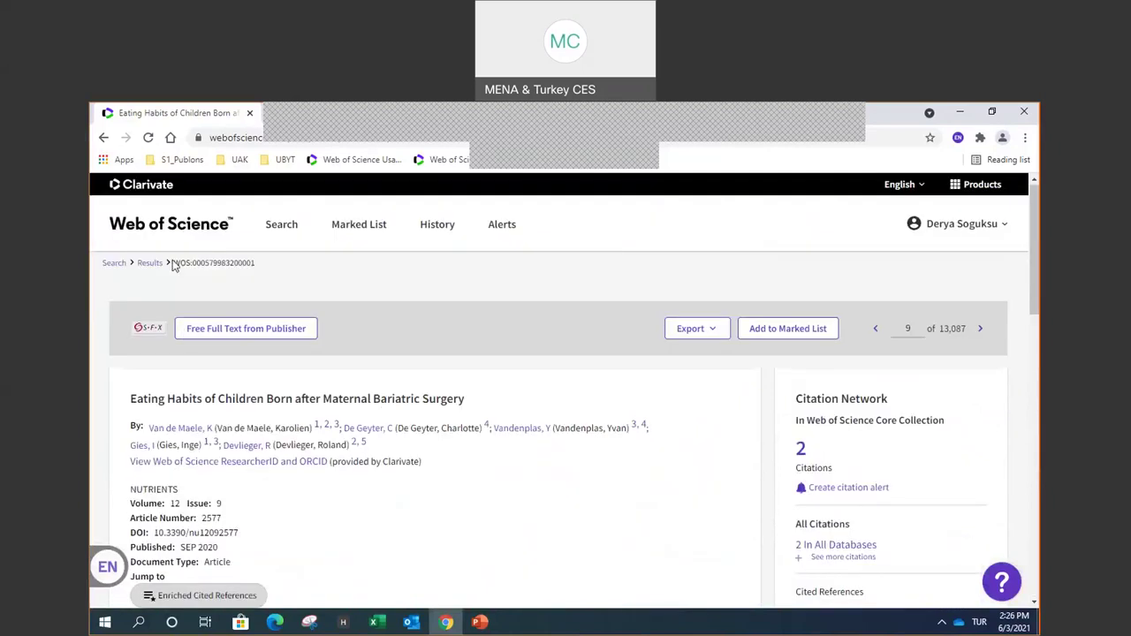
- View the record's cited references chart with its Discussion section expanded, and return to the results list
left_click(104, 139)
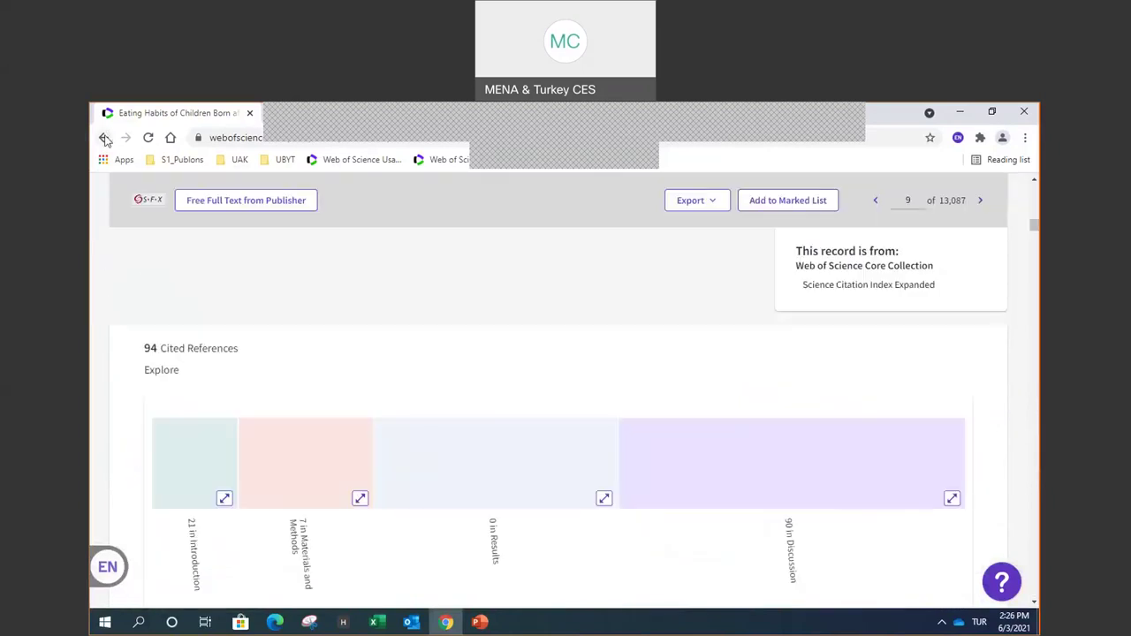
scroll(448, 353, "down", 2)
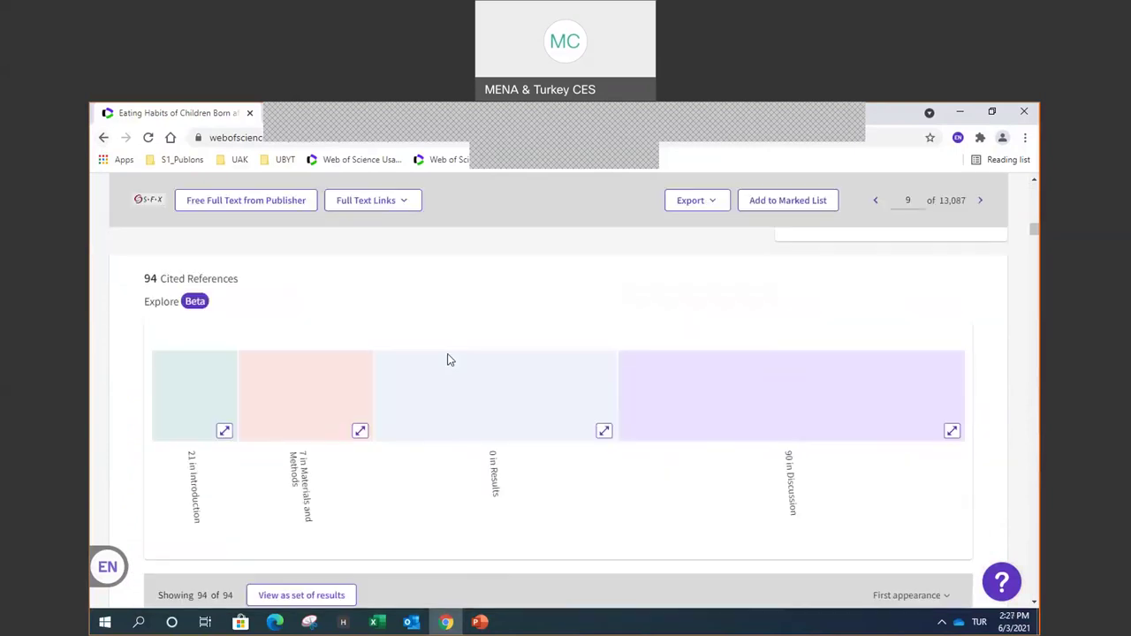
left_click(952, 432)
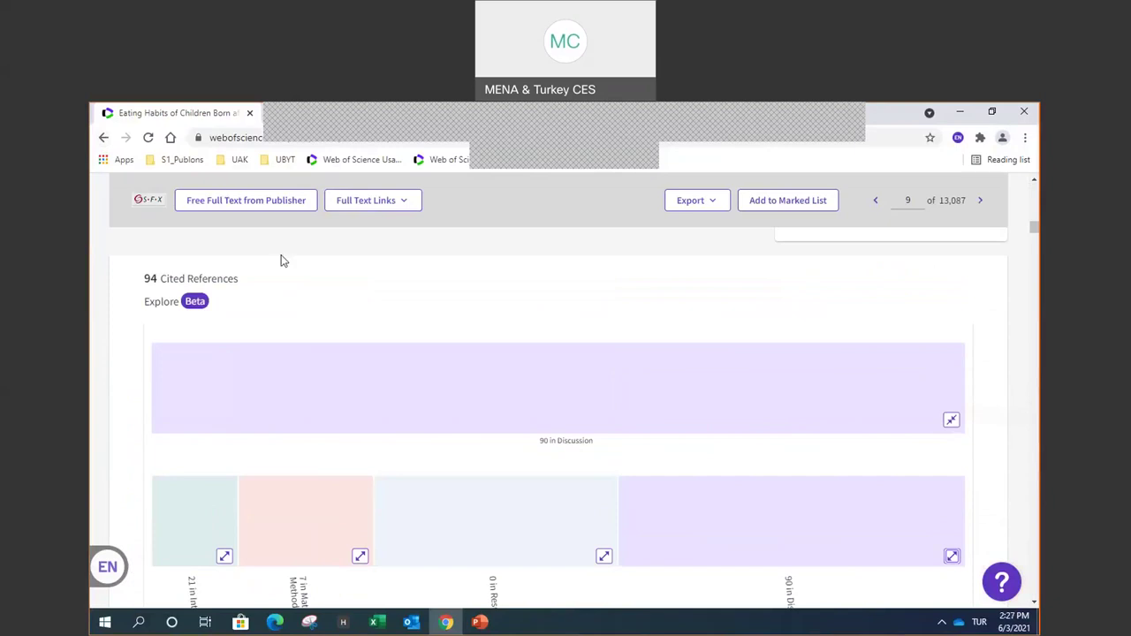
scroll(283, 261, "up", 3)
scroll(282, 265, "up", 20)
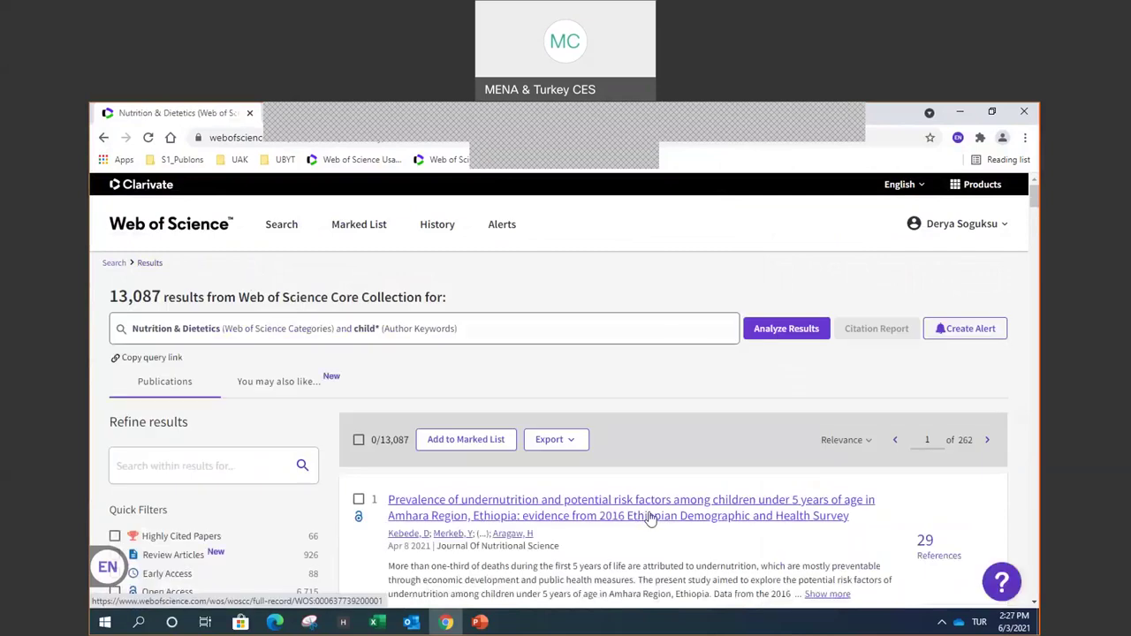
- Refine the search results to Early Access documents with the quick filter
scroll(651, 522, "down", 1)
scroll(651, 522, "down", 1)
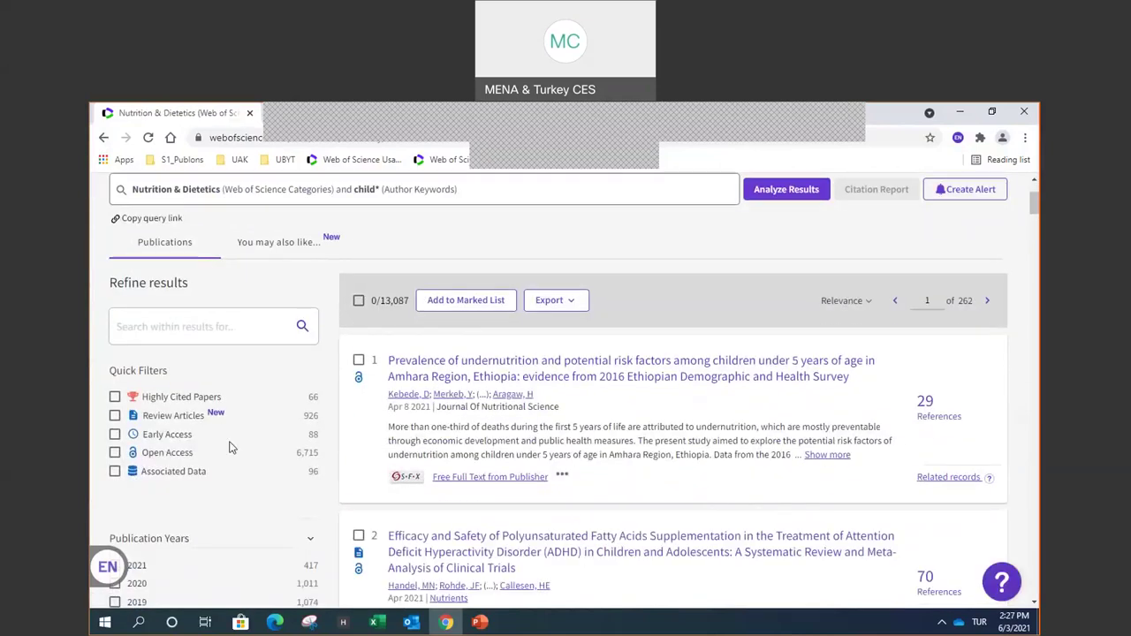
left_click(115, 436)
left_click(288, 498)
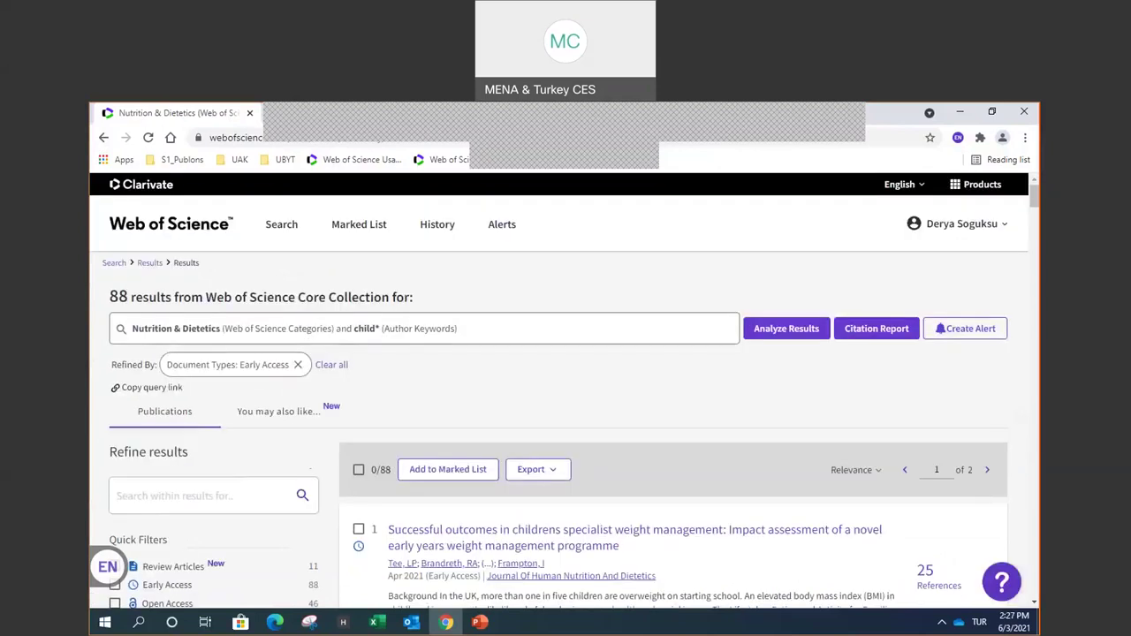
- Open the first Early Access record, on childrens specialist weight management, and highlight its Document Type entry
scroll(613, 390, "down", 2)
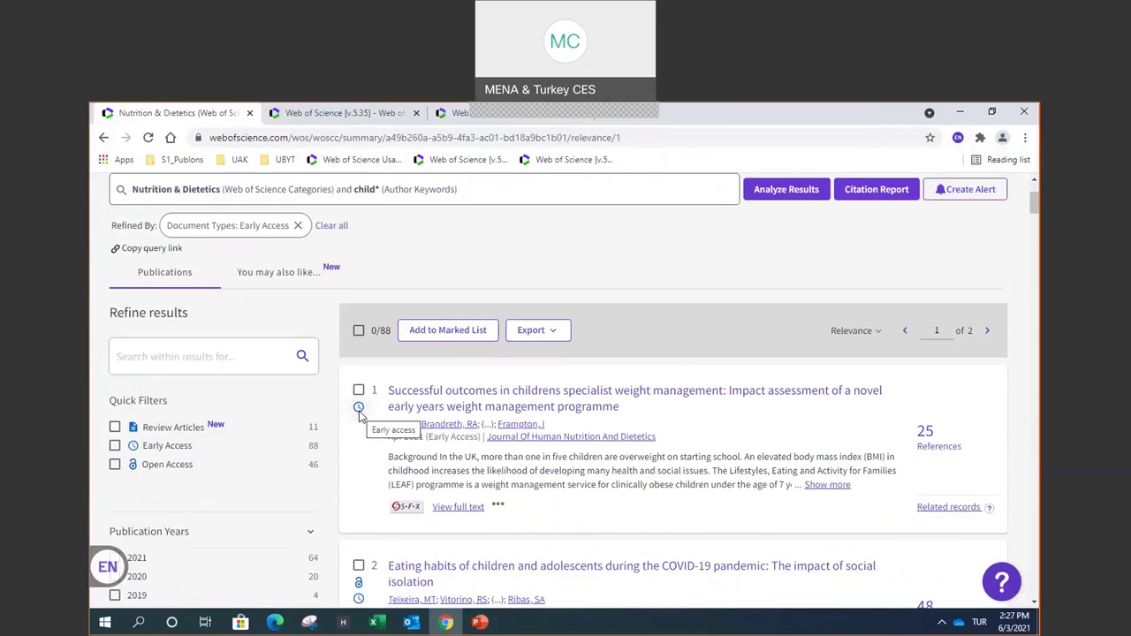
left_click(457, 404)
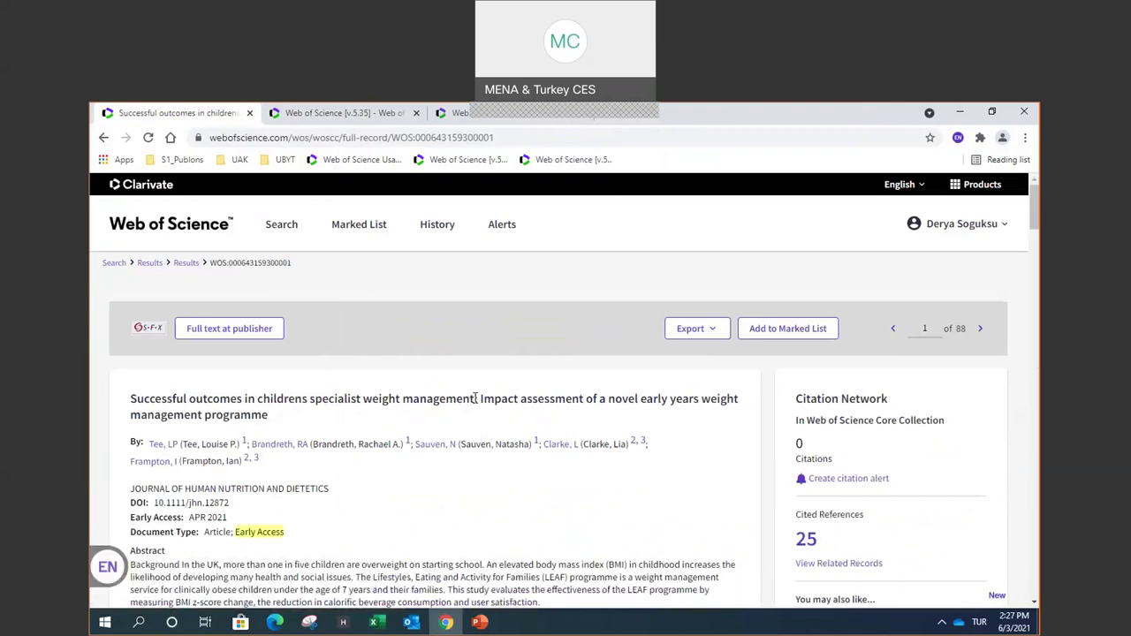
scroll(475, 398, "down", 1)
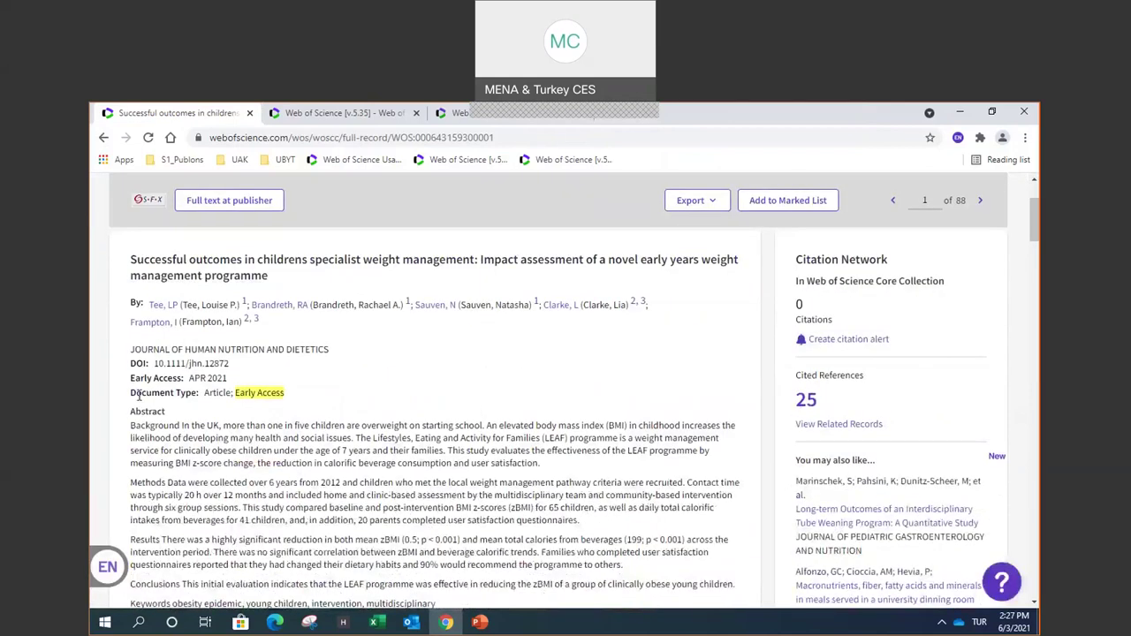
left_click_drag(129, 392, 235, 392)
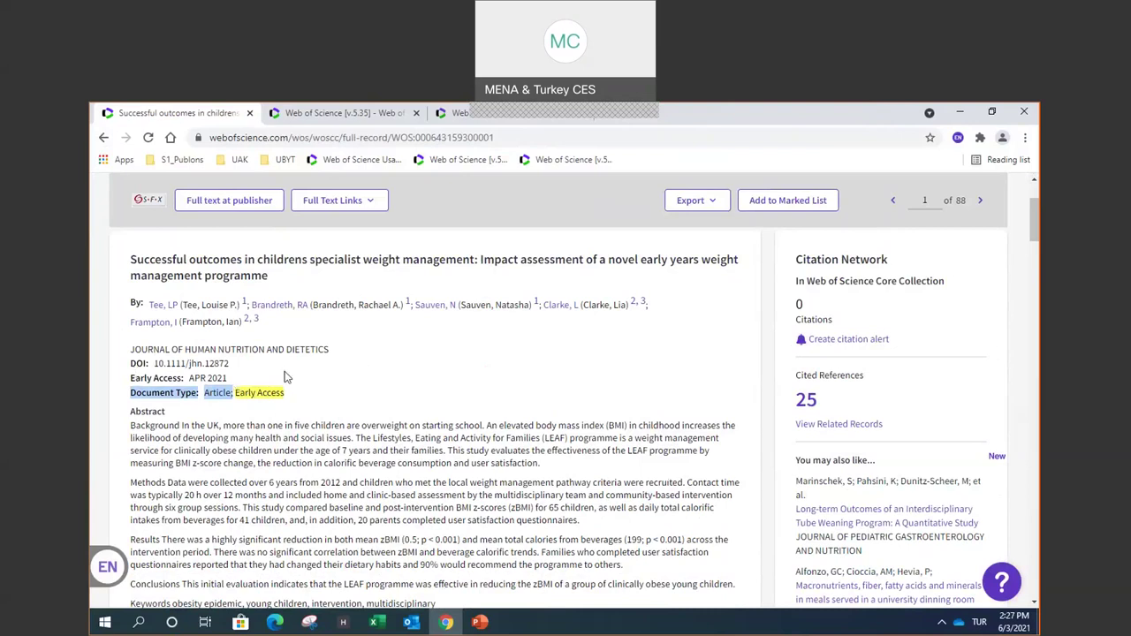
scroll(336, 381, "up", 3)
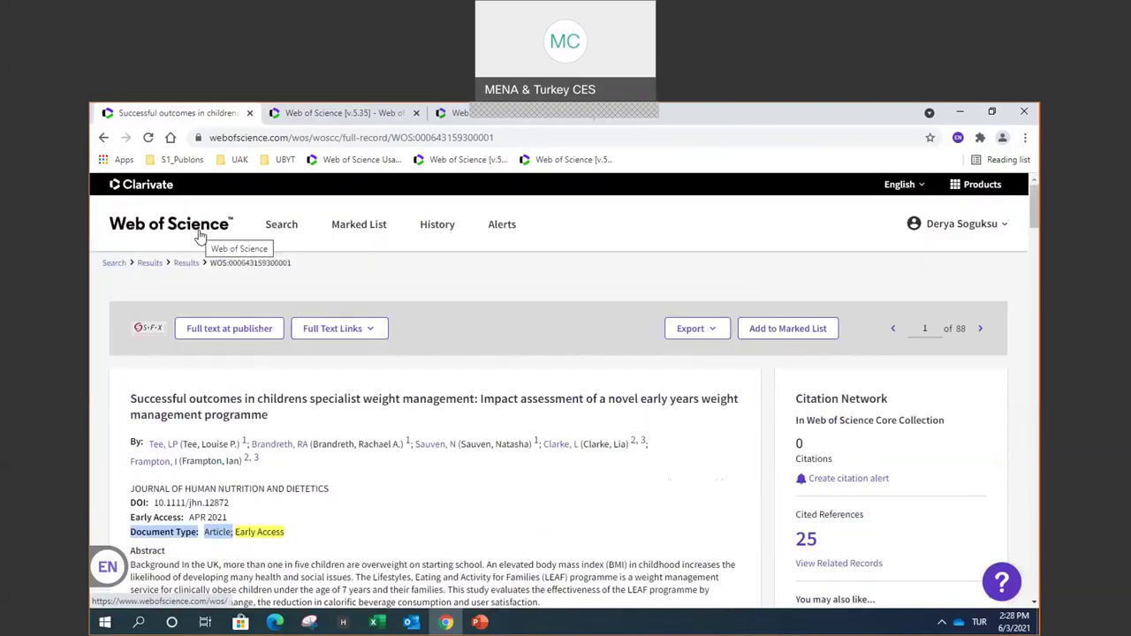
- Return to the document search page and rerun the unfiltered search for Nutrition & Dietetics and child*
left_click(199, 233)
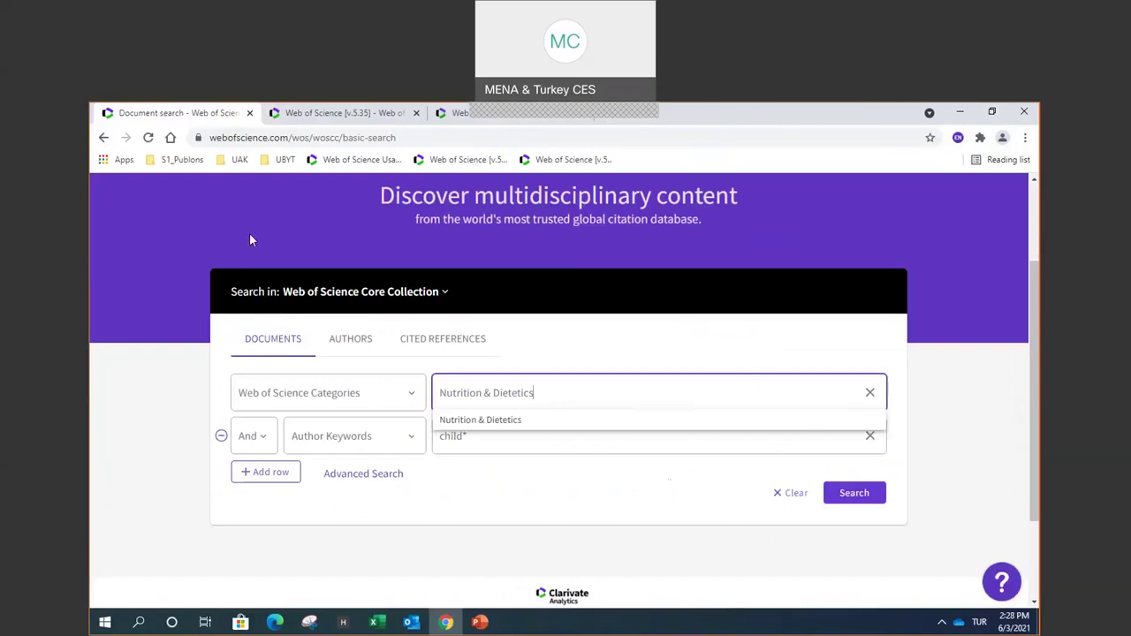
left_click(861, 499)
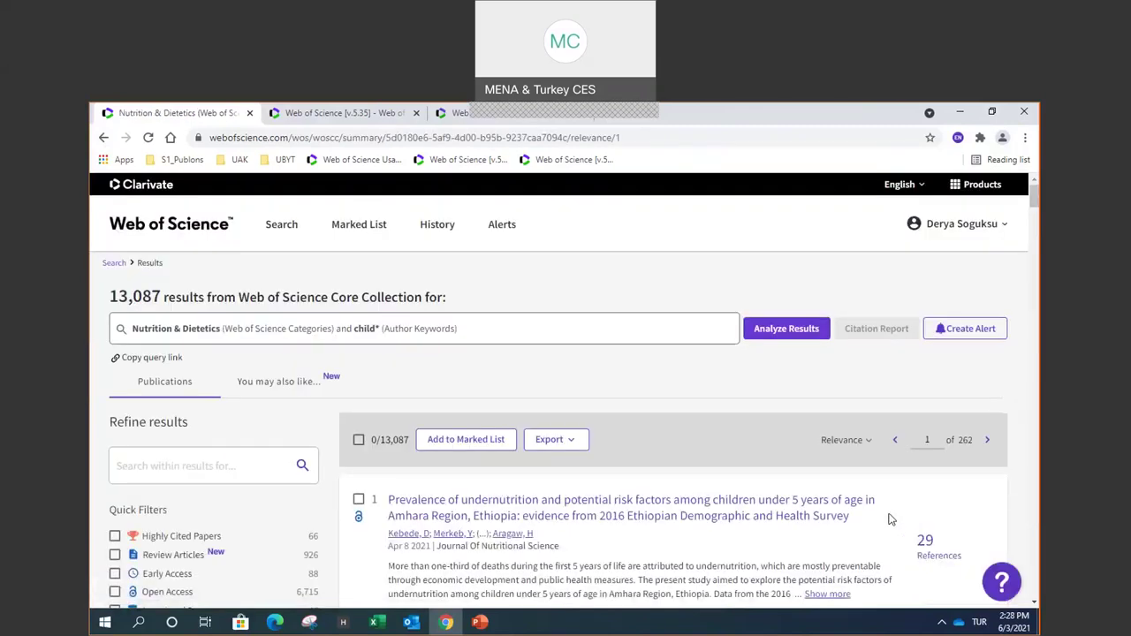
- View the Excel export options with the record range 1 to 1000 selected, and close the dialog without exporting
left_click(582, 442)
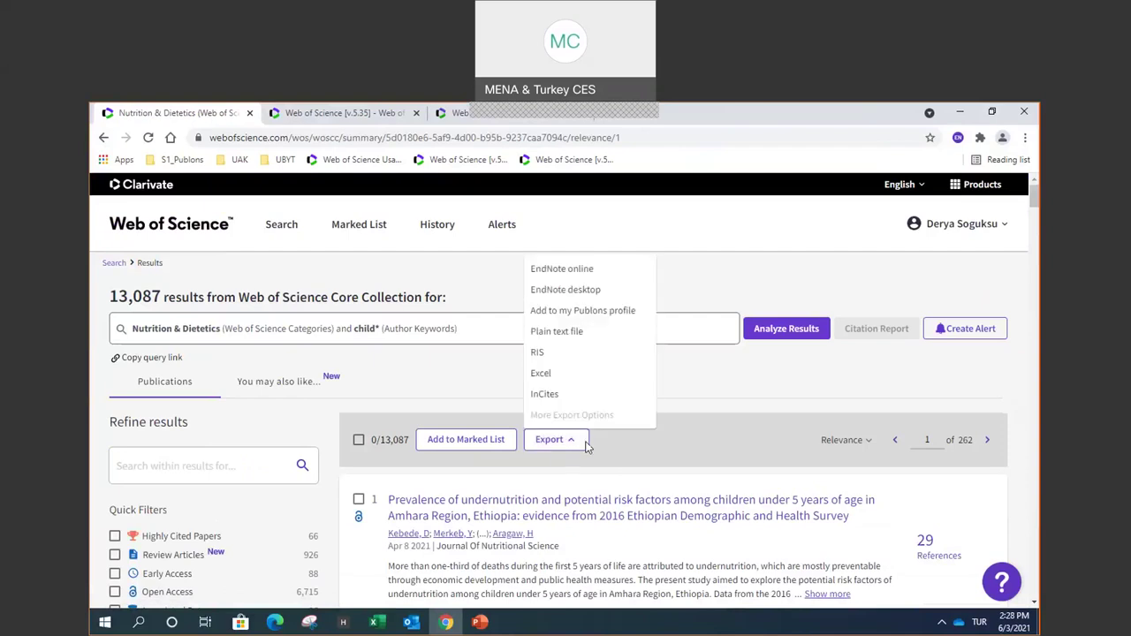
left_click(551, 377)
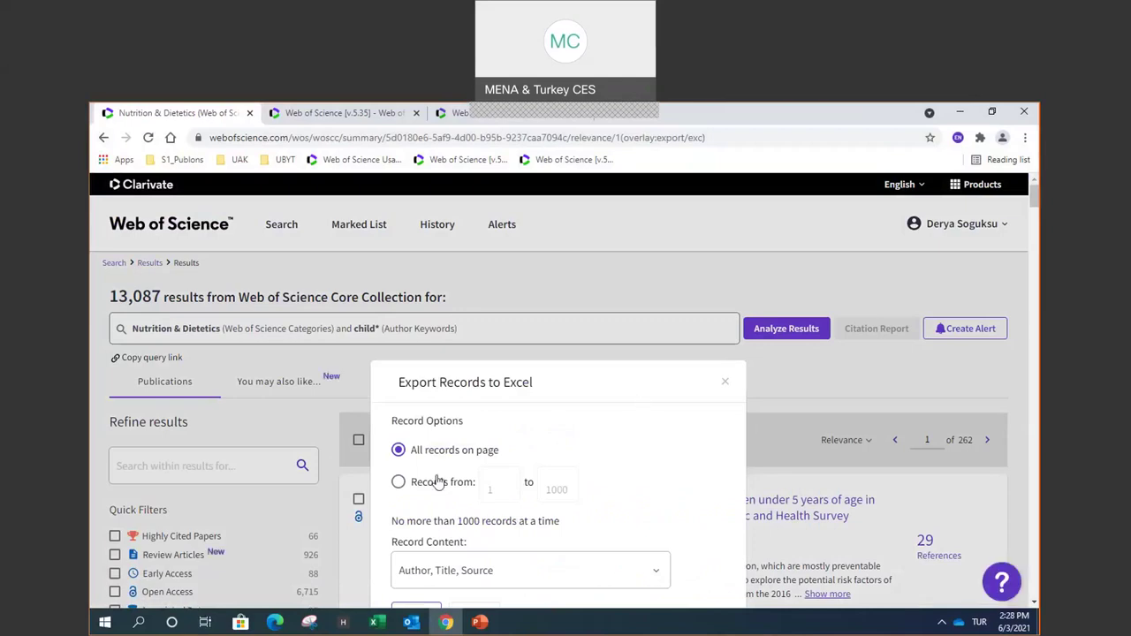
left_click(399, 481)
scroll(622, 482, "down", 1)
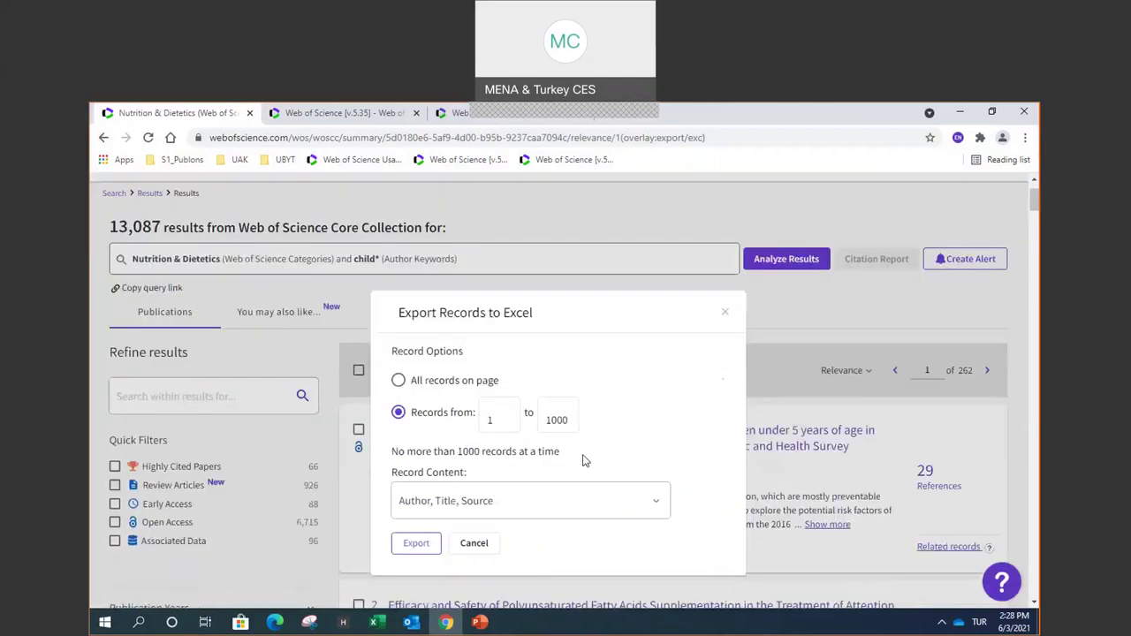
left_click(576, 430)
left_click(727, 310)
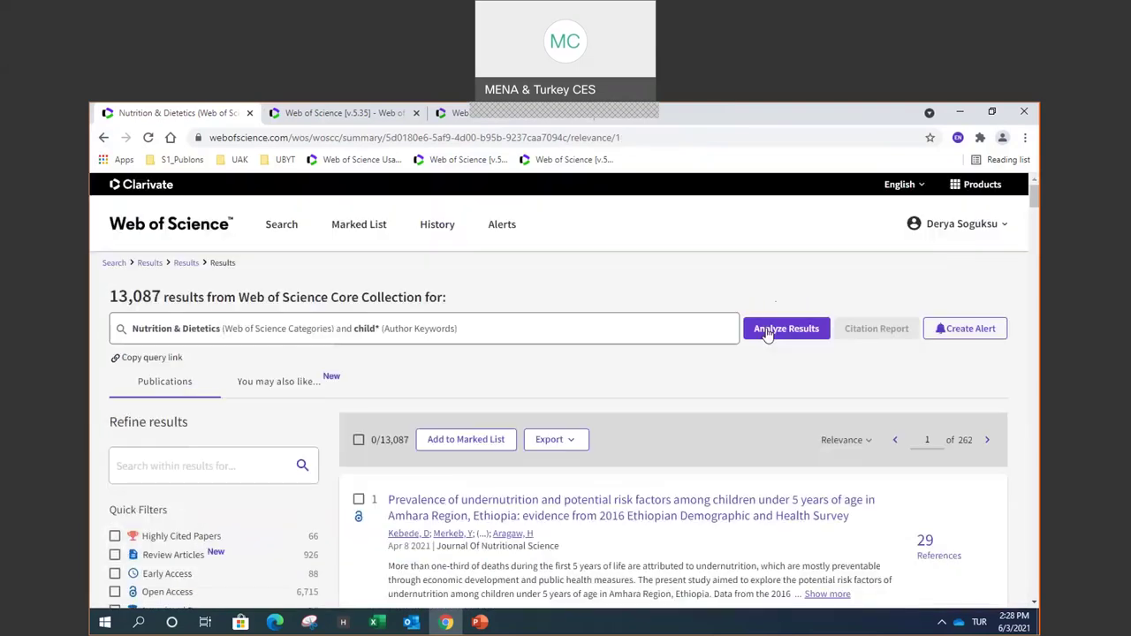
- Open the Advanced Search Query Builder and clear the existing query from the query preview
left_click(174, 232)
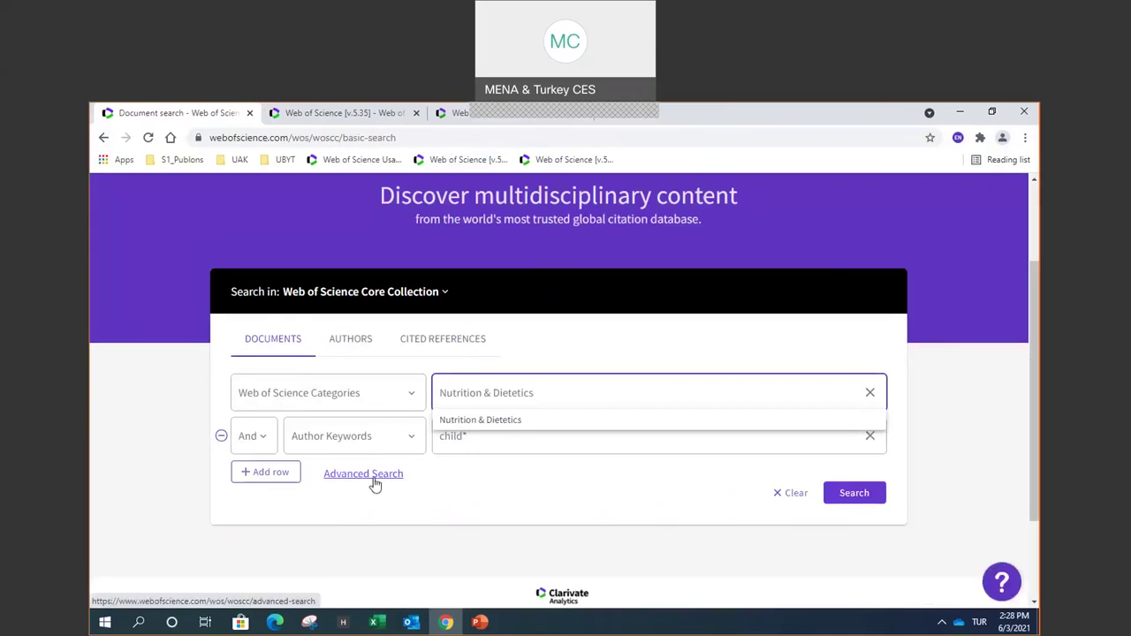
left_click(519, 482)
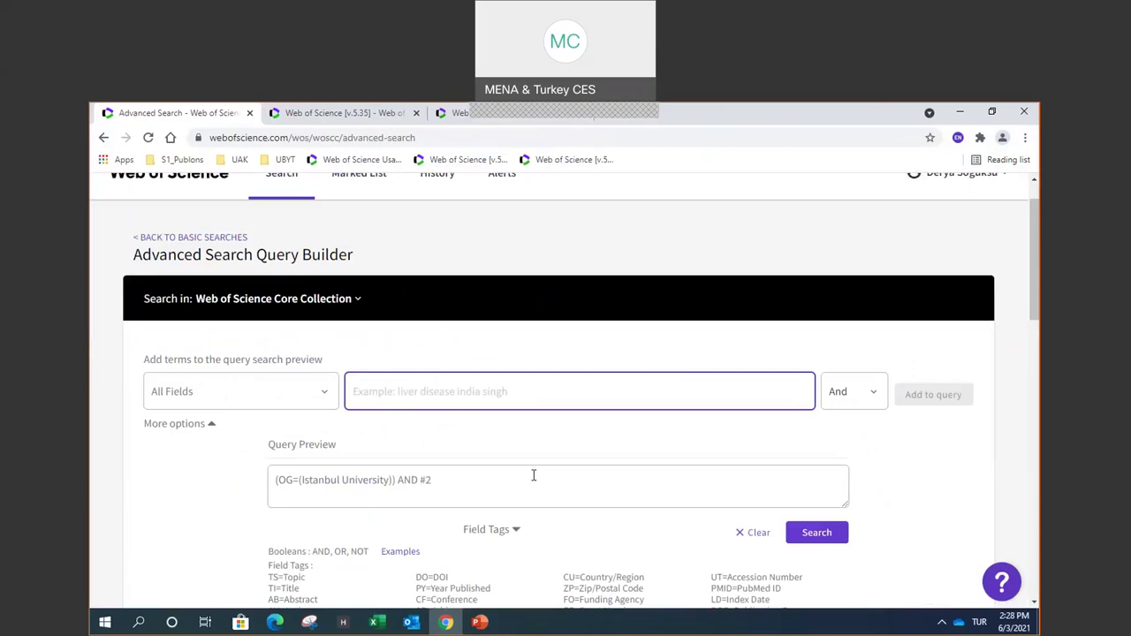
left_click(745, 529)
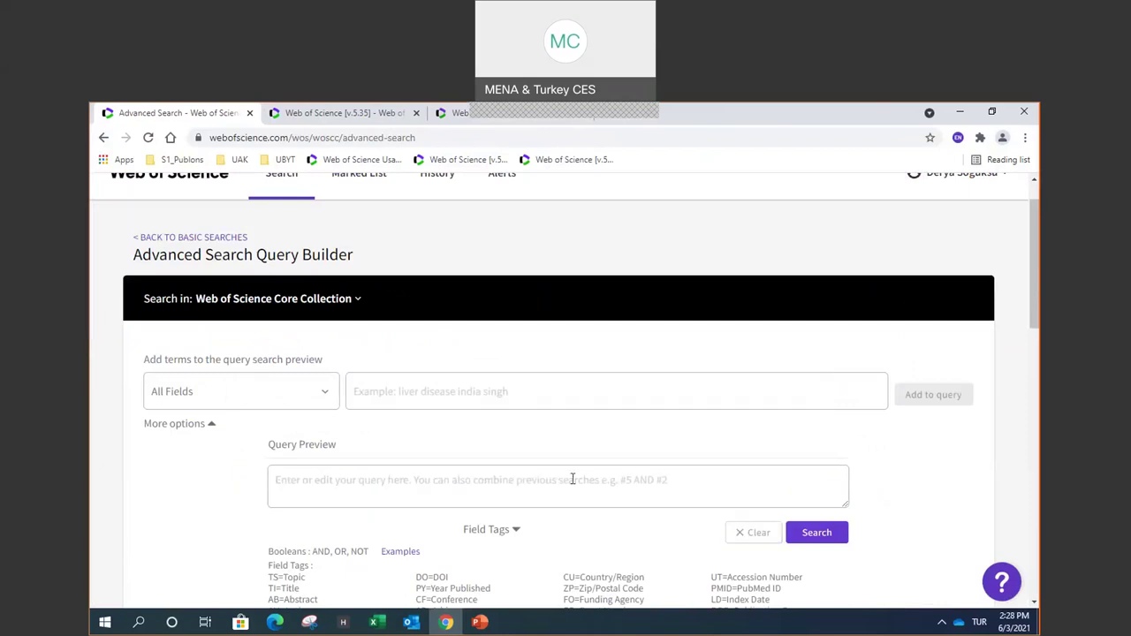
- Look through the search history and the field tags available for building an advanced query
scroll(572, 469, "down", 6)
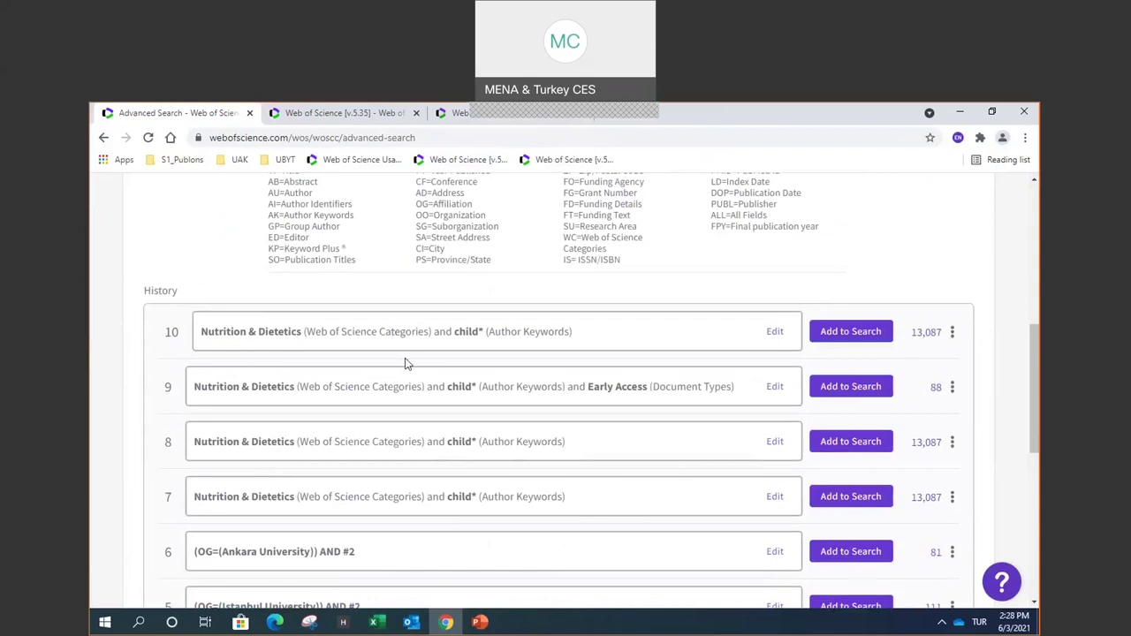
scroll(406, 364, "down", 3)
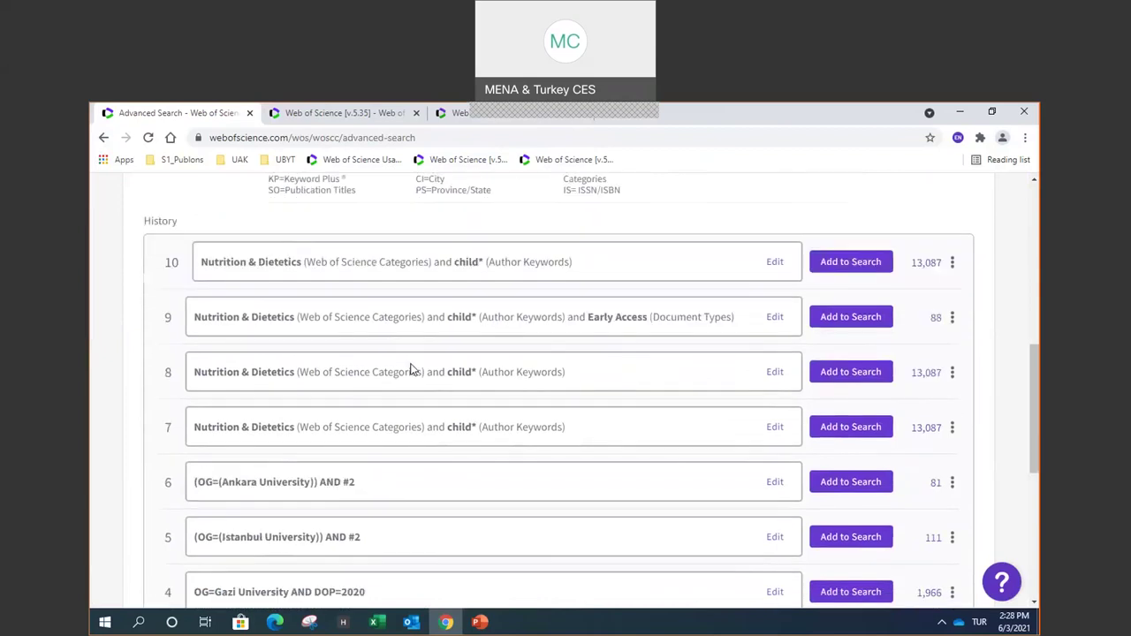
scroll(412, 364, "up", 1)
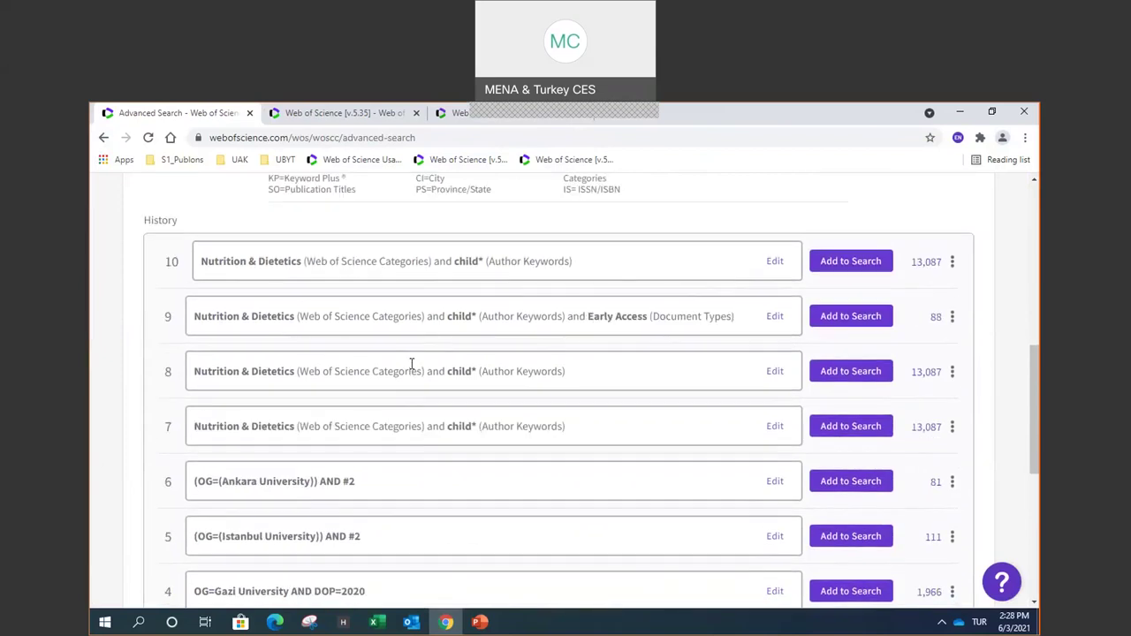
scroll(411, 364, "up", 5)
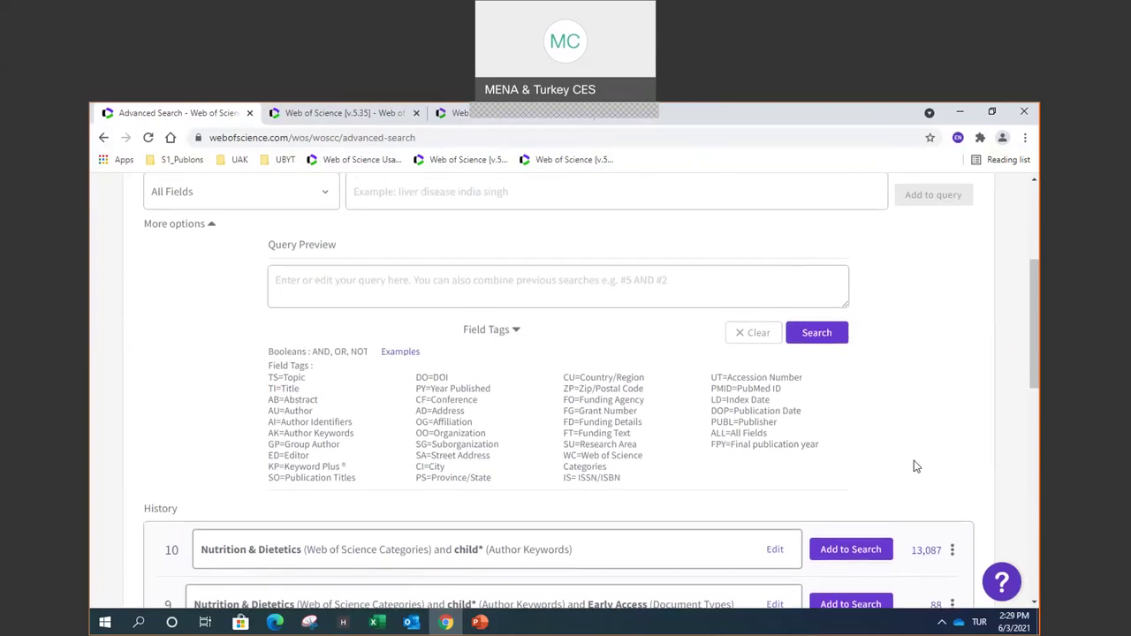
scroll(915, 466, "up", 1)
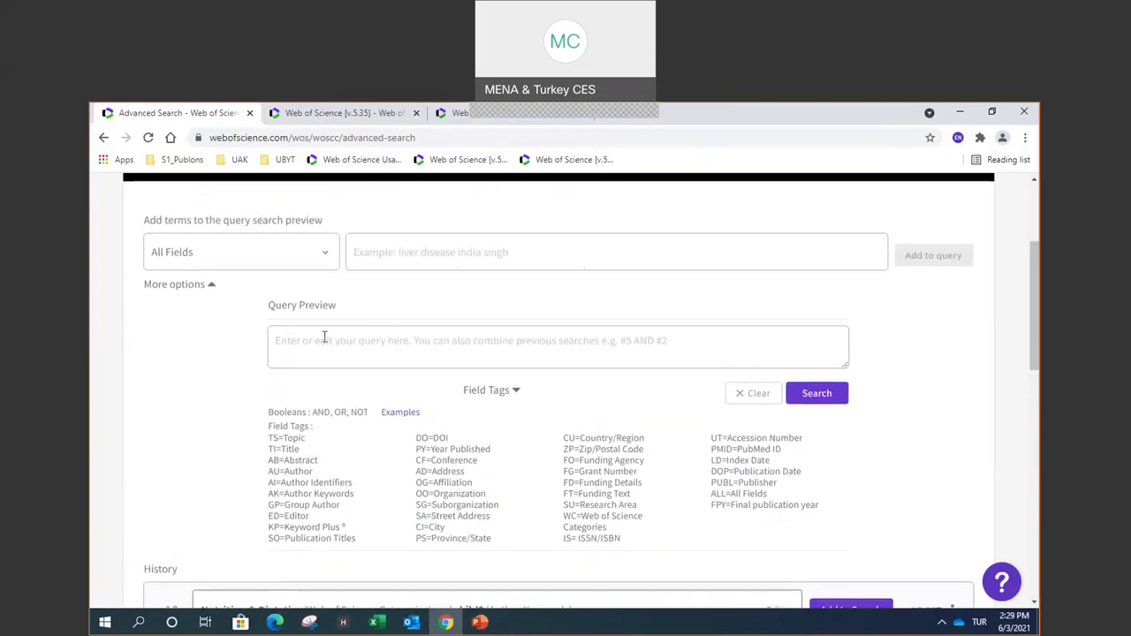
- Add Istanbul University as an Affiliation term to the advanced search query
left_click(324, 256)
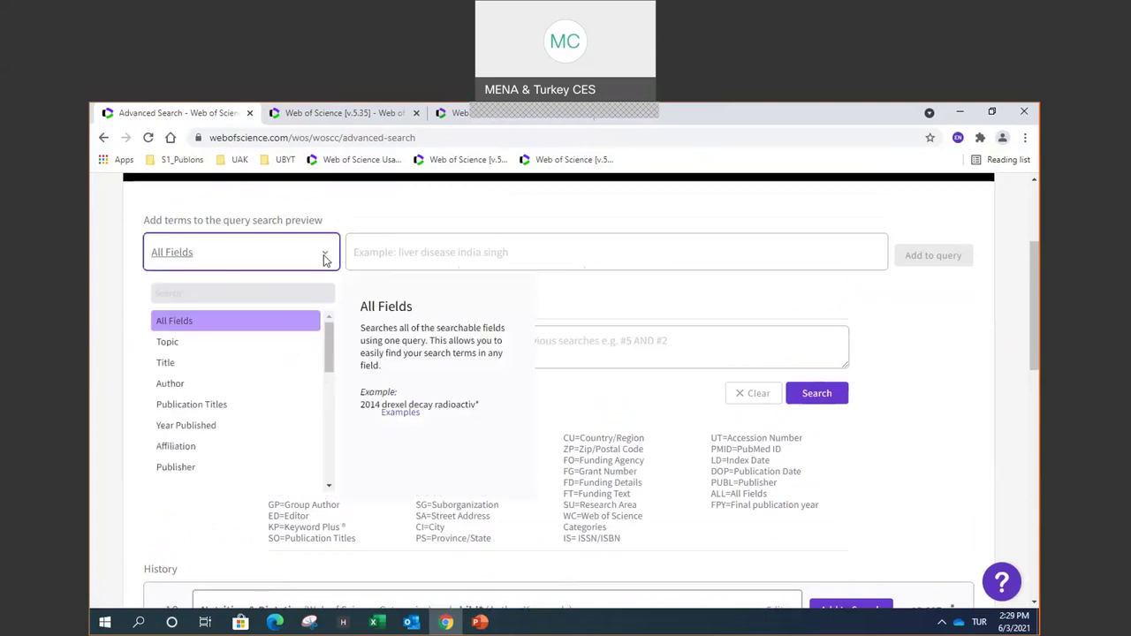
left_click(239, 444)
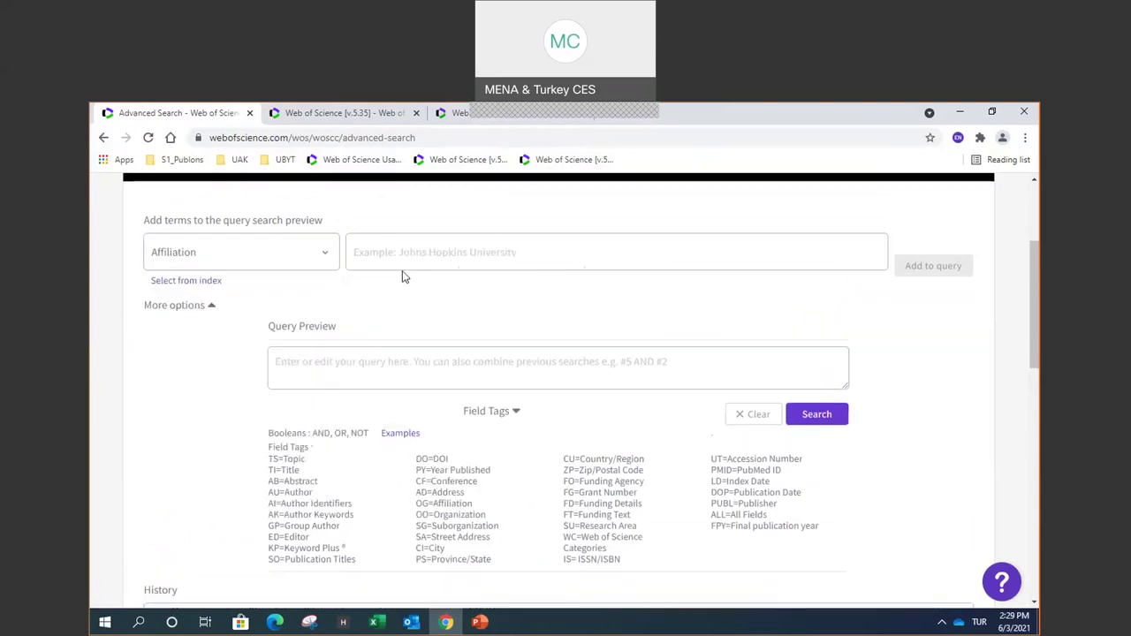
left_click(406, 258)
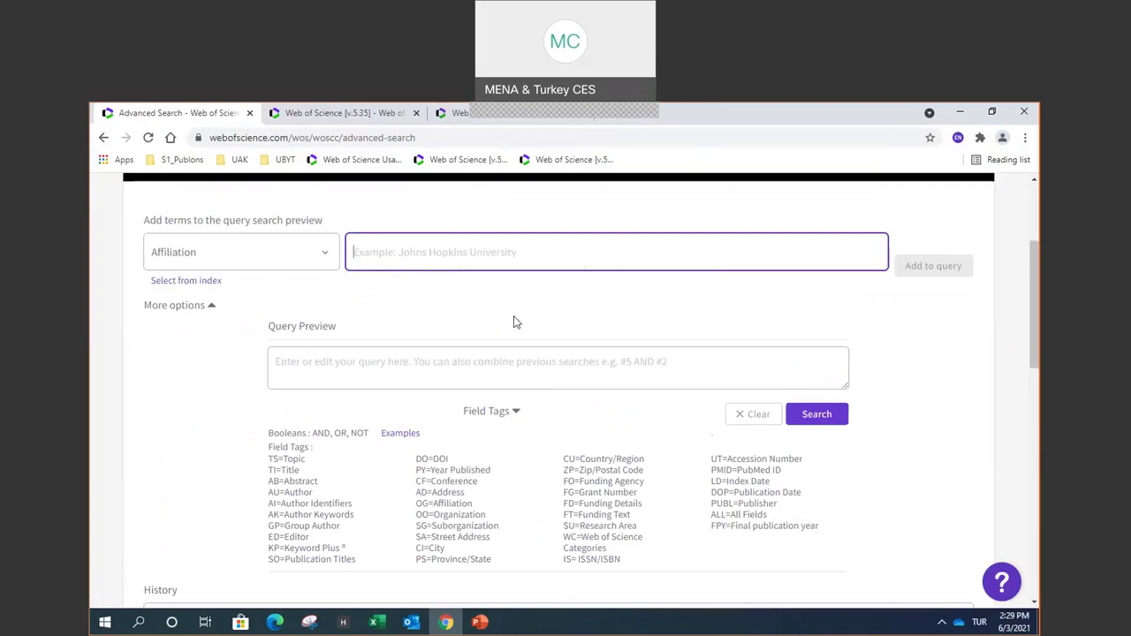
scroll(508, 433, "down", 3)
scroll(640, 405, "up", 4)
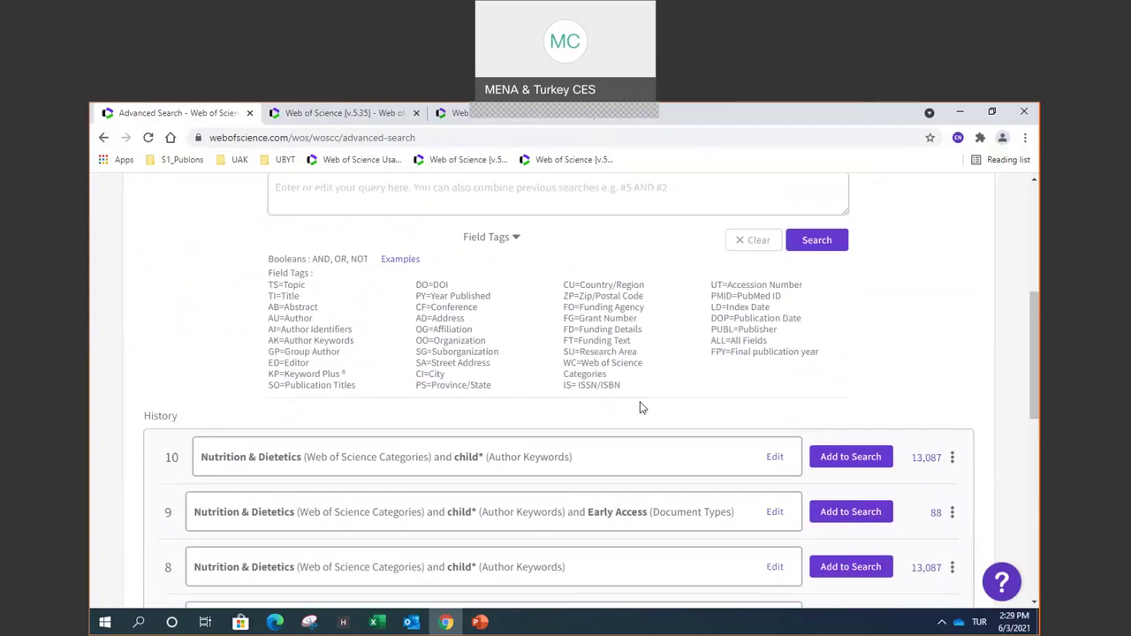
type("istanby")
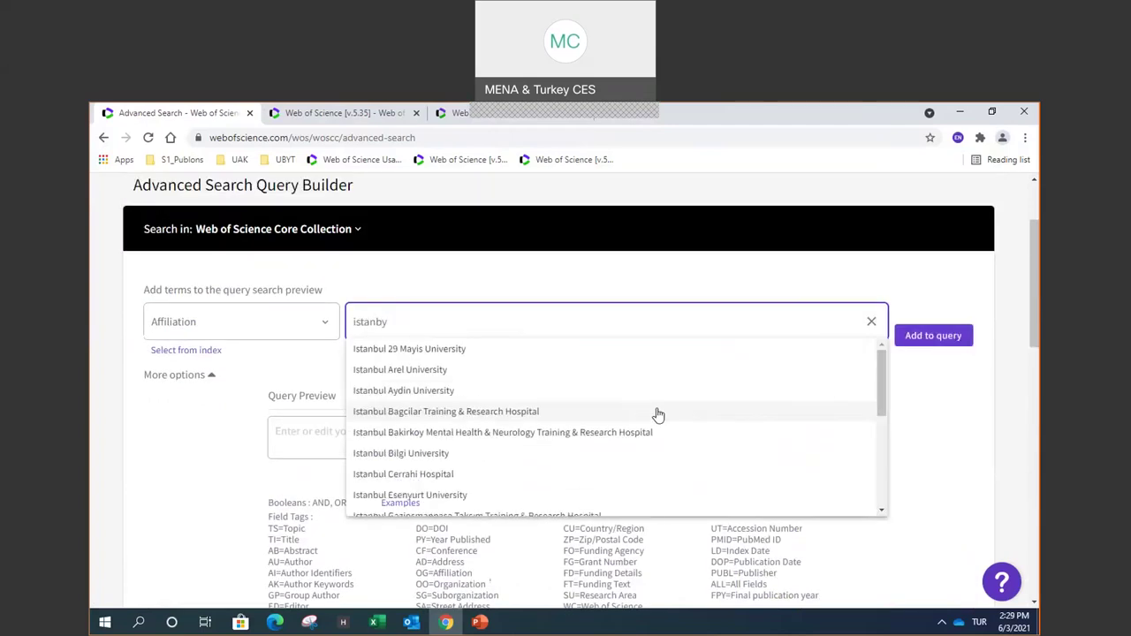
key("BackSpace")
type("ul un")
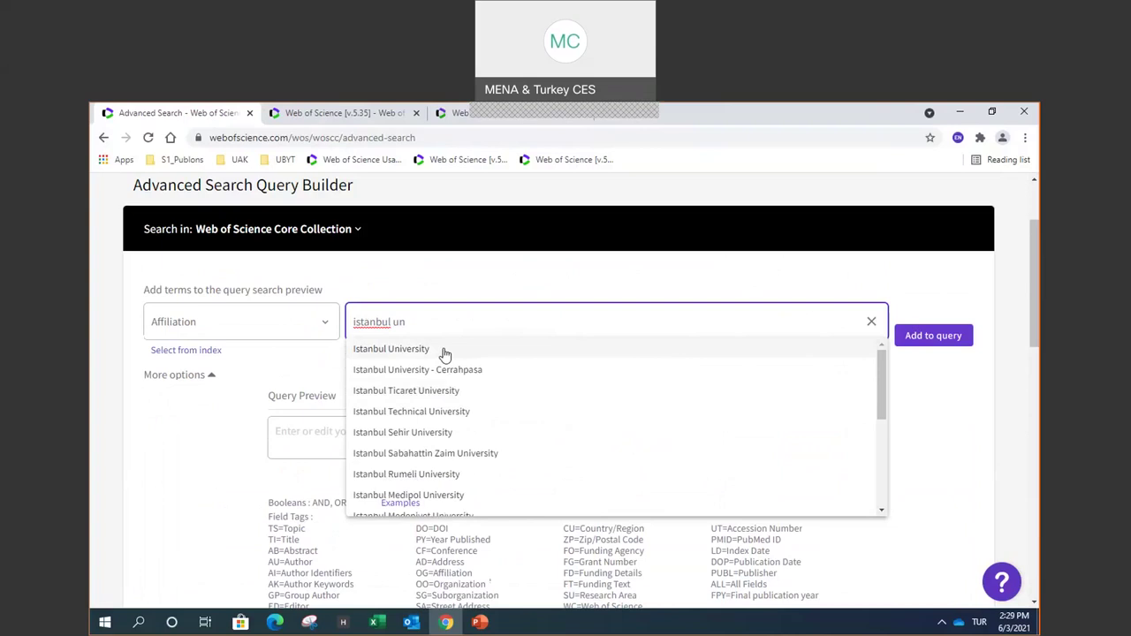
left_click(442, 349)
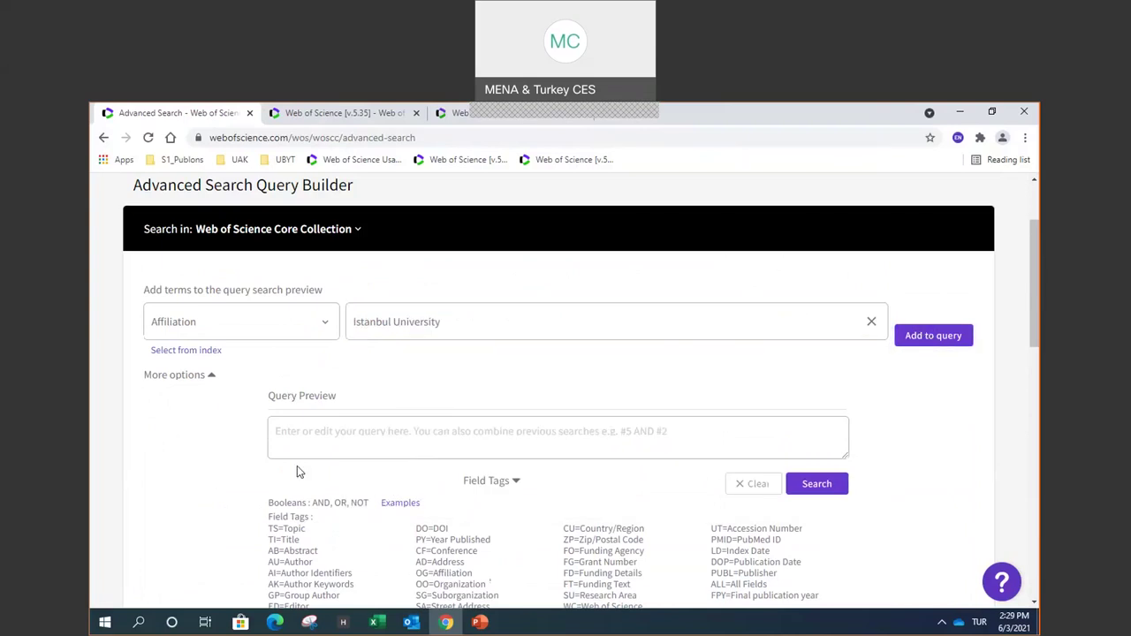
left_click(949, 336)
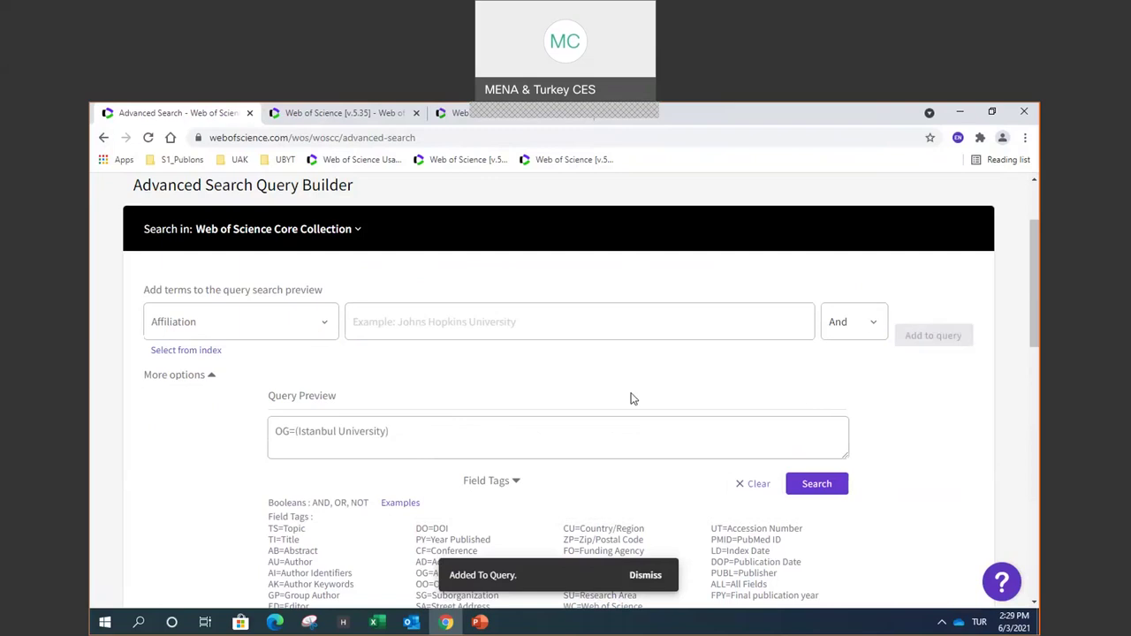
- Combine the Istanbul University query with history search #10 using AND, and run the search
scroll(618, 392, "down", 1)
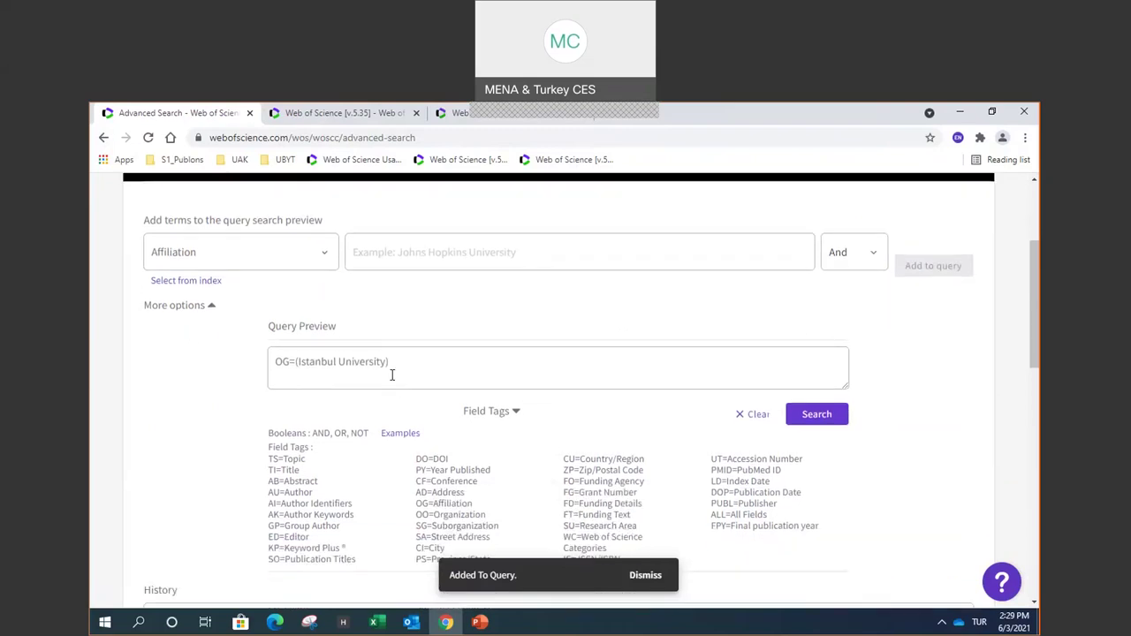
scroll(523, 402, "down", 2)
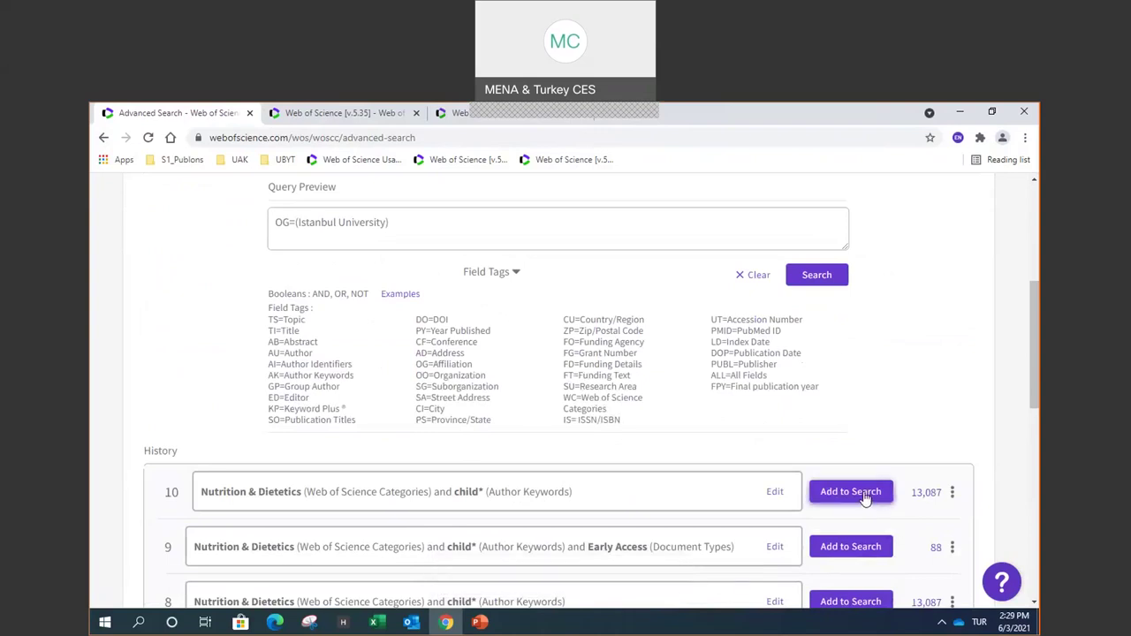
left_click(866, 498)
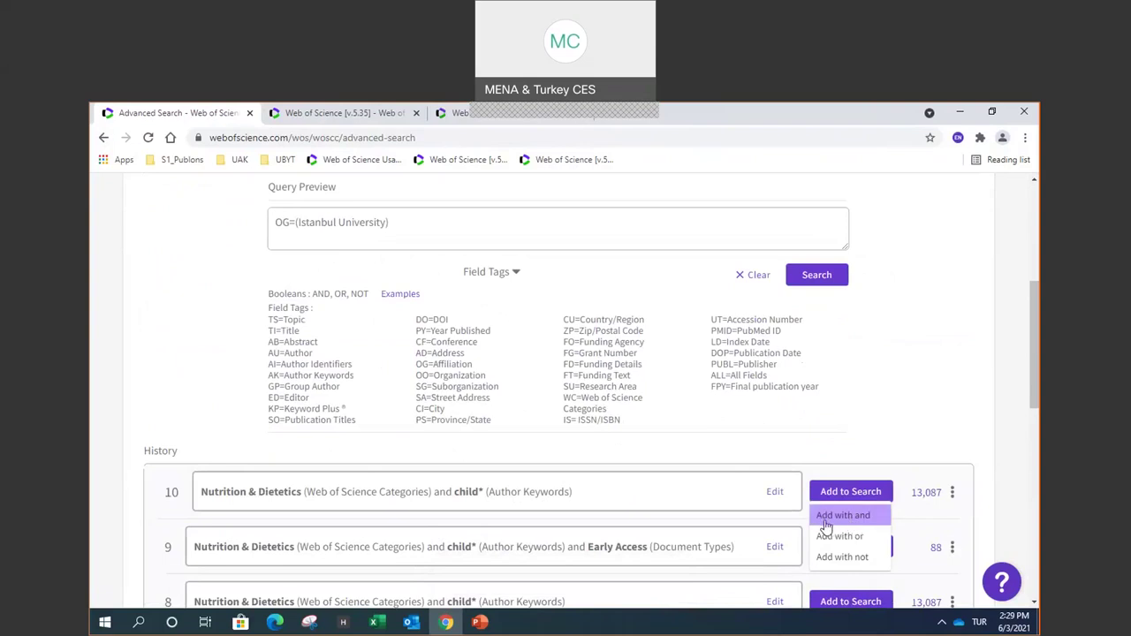
left_click(856, 521)
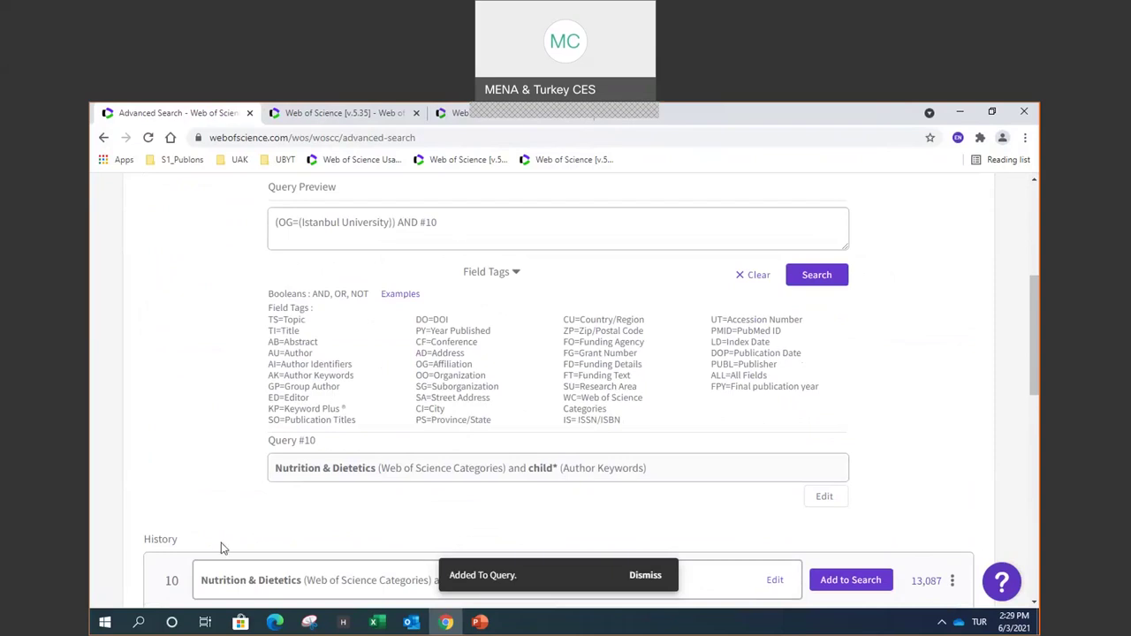
scroll(214, 536, "down", 1)
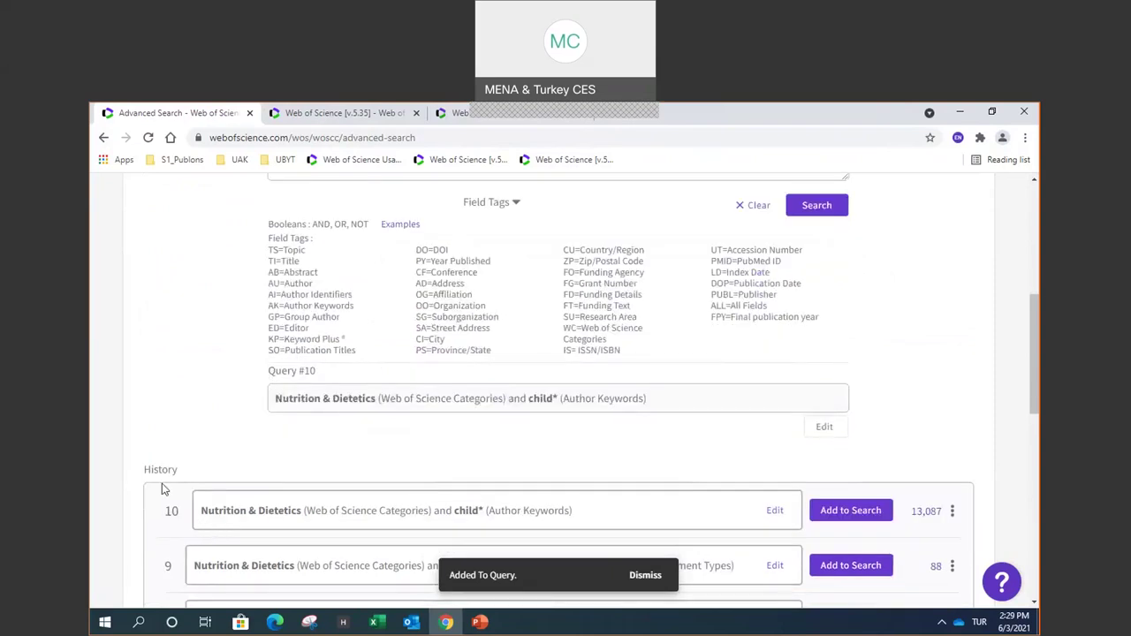
scroll(234, 497, "up", 1)
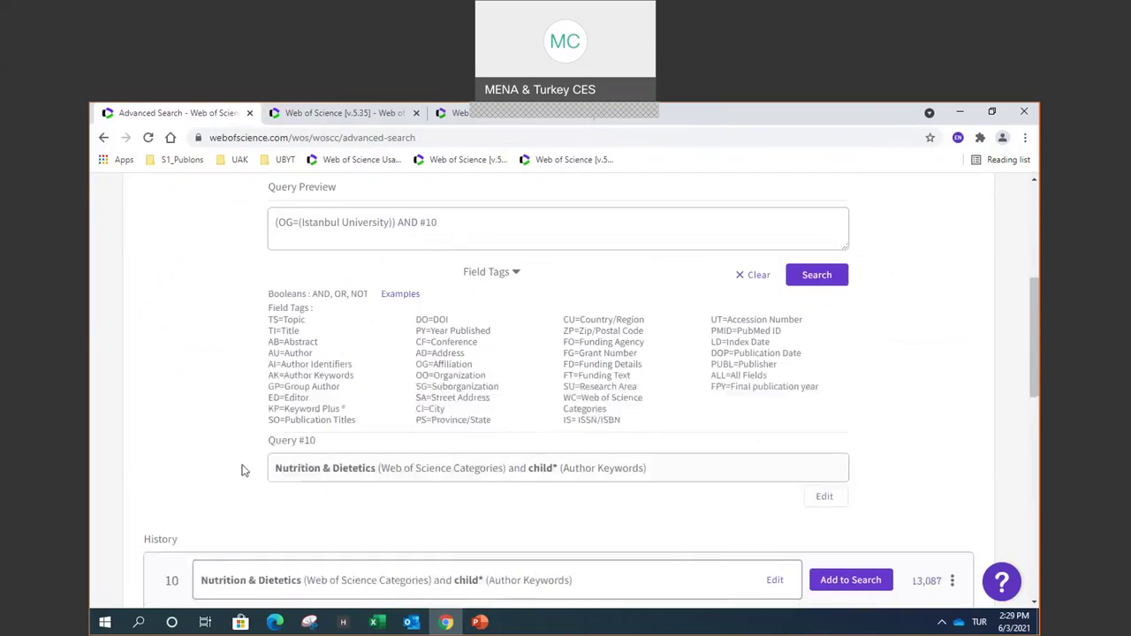
left_click(795, 275)
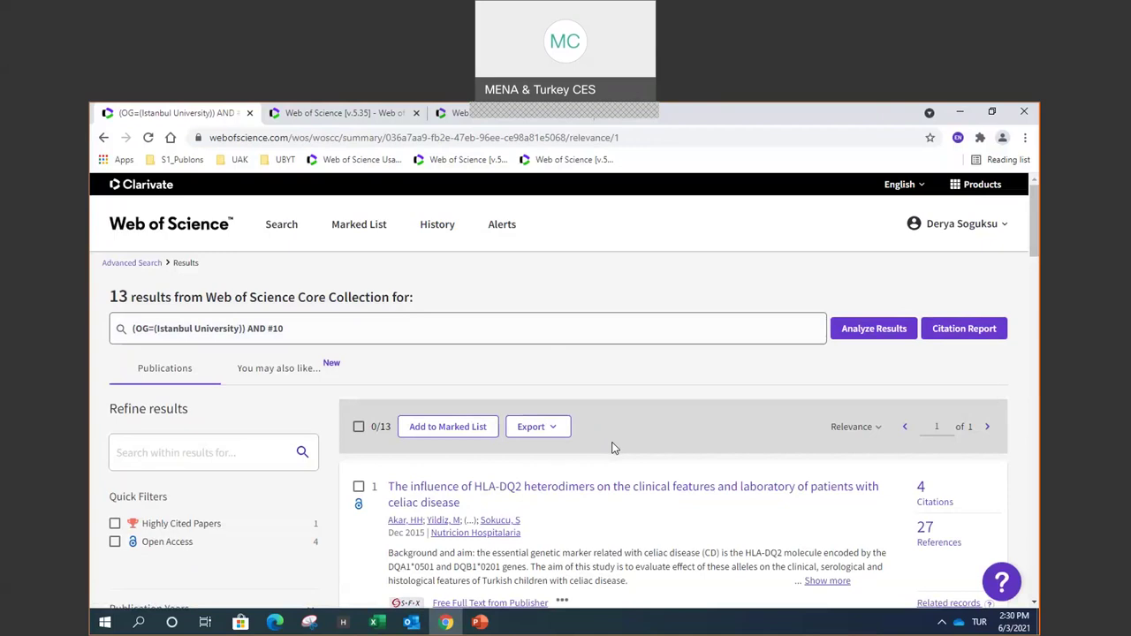
- Open the full record of the first result and check its keywords and author affiliations against the query terms
scroll(614, 448, "down", 1)
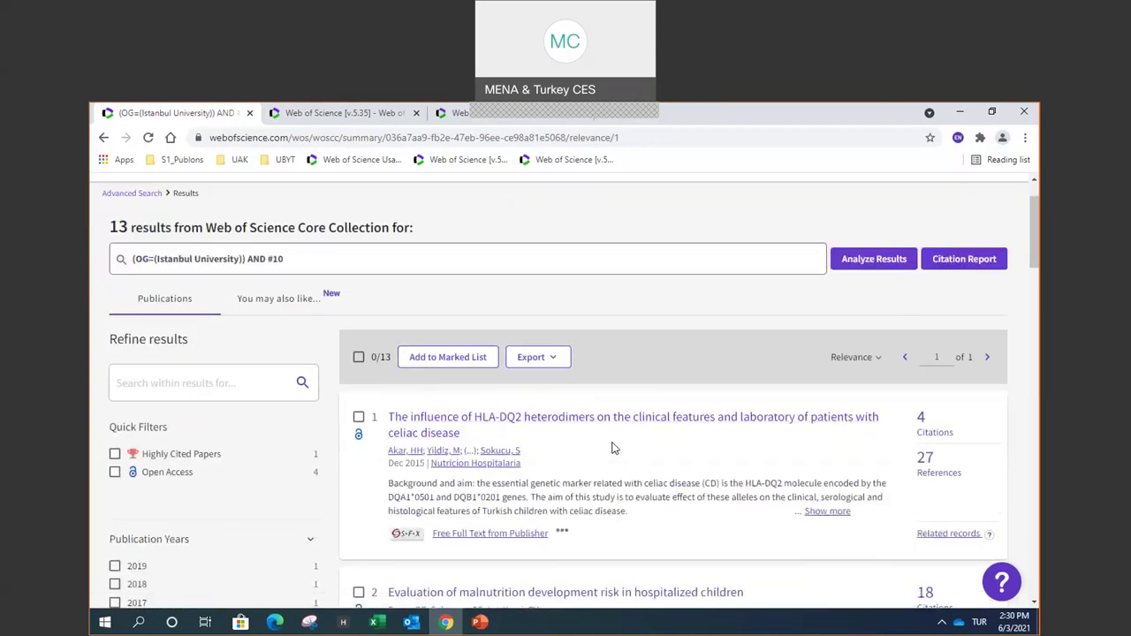
left_click(566, 425)
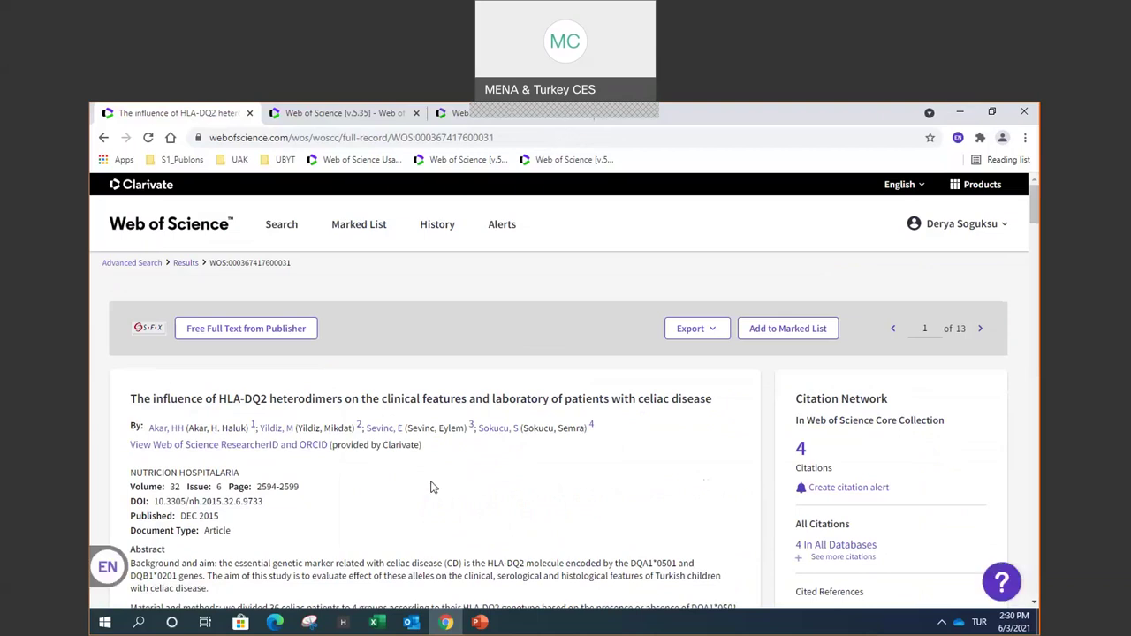
scroll(430, 487, "down", 4)
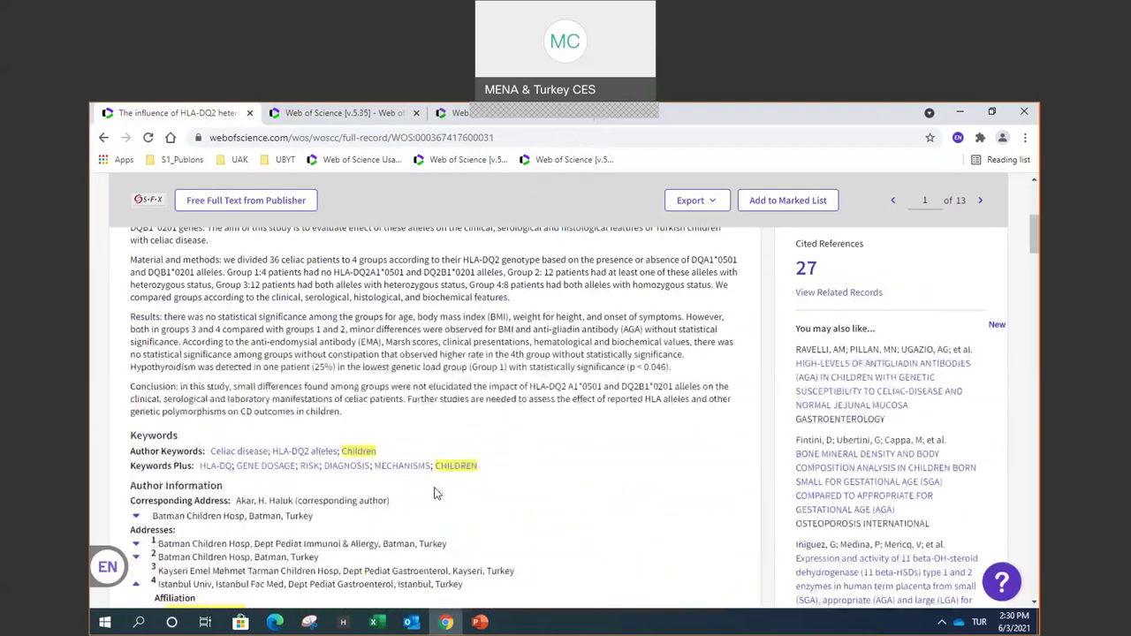
scroll(434, 492, "down", 1)
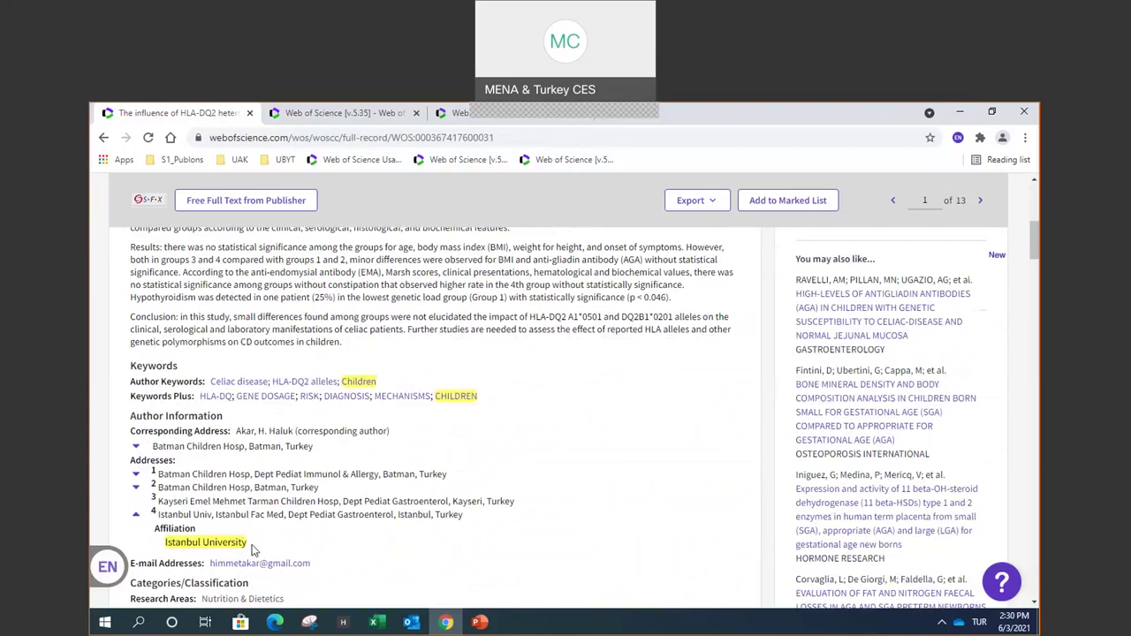
scroll(395, 562, "up", 5)
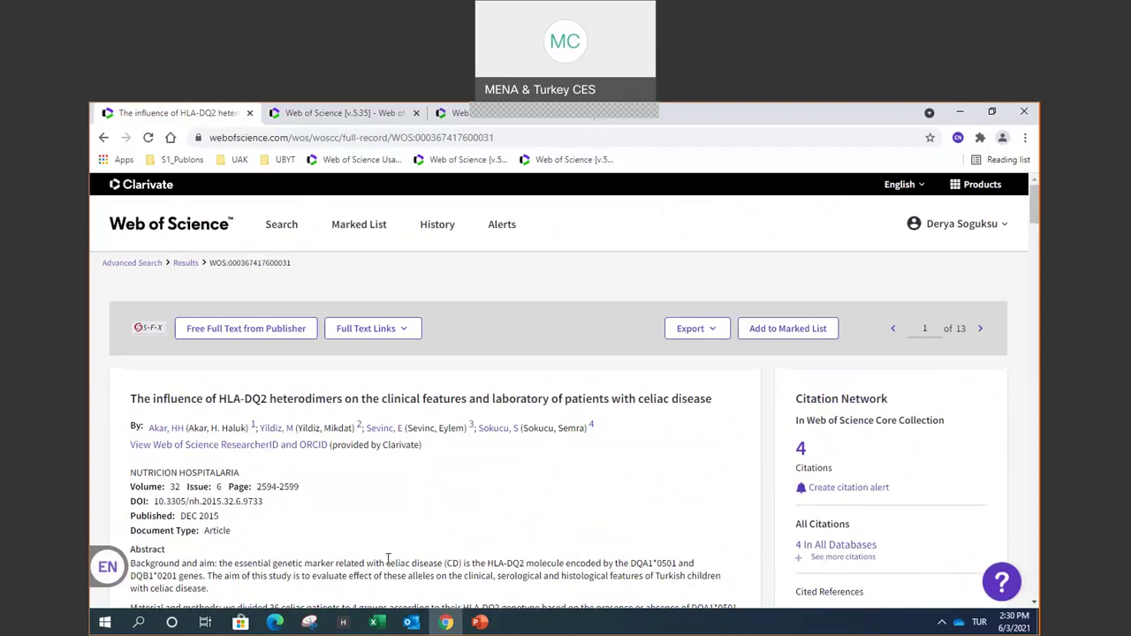
- Clear the Web of Science Categories term on the document search page and switch to author search
left_click(166, 228)
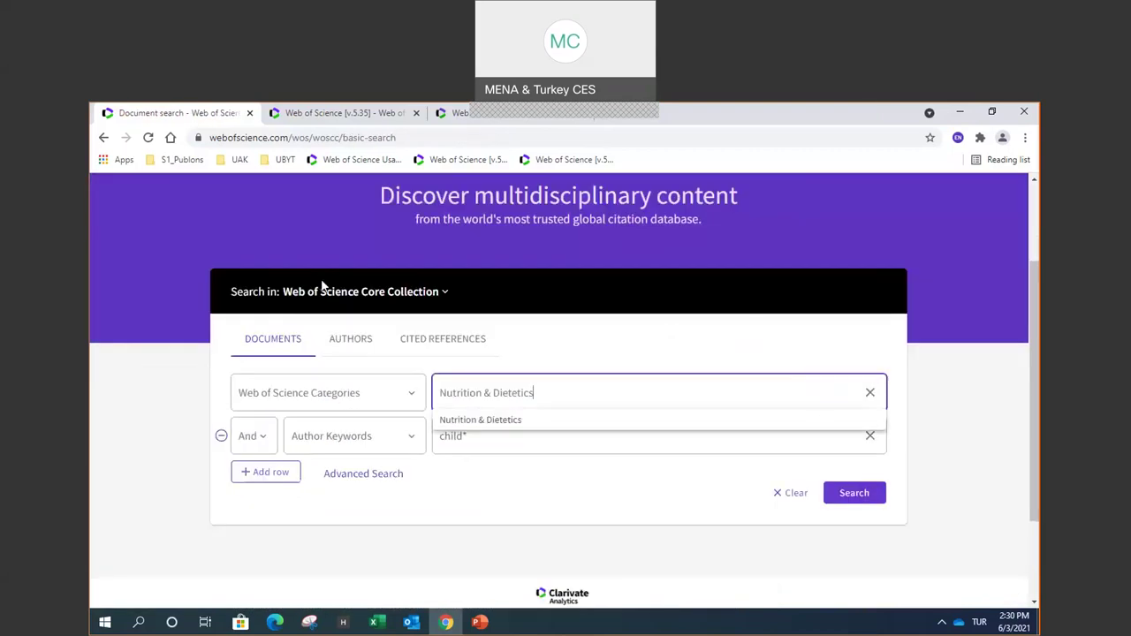
left_click(871, 391)
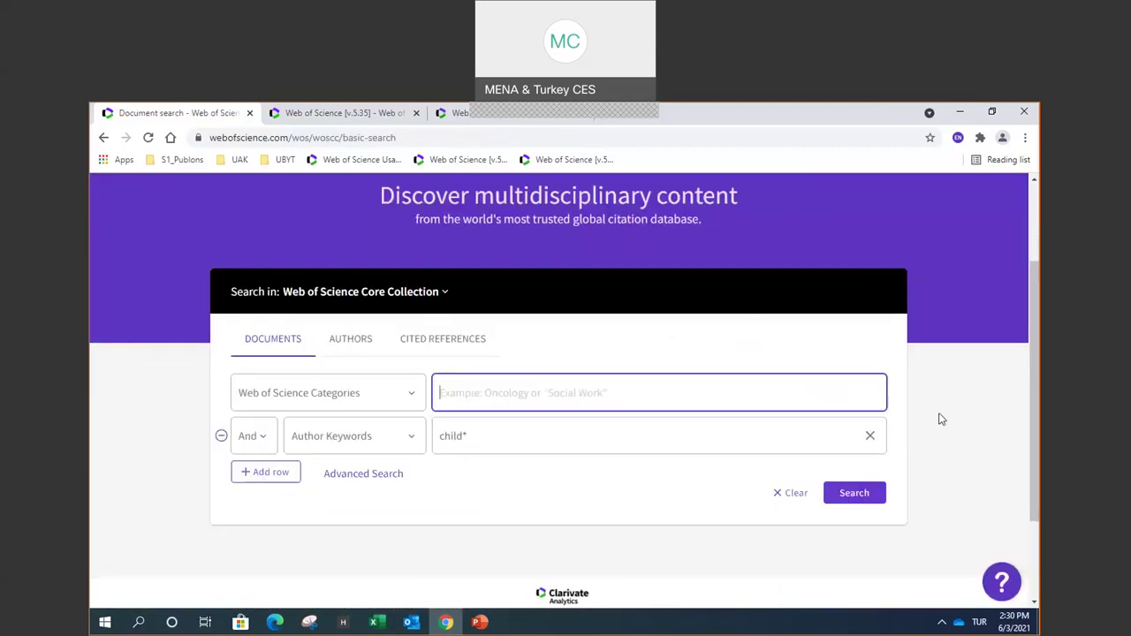
left_click(352, 343)
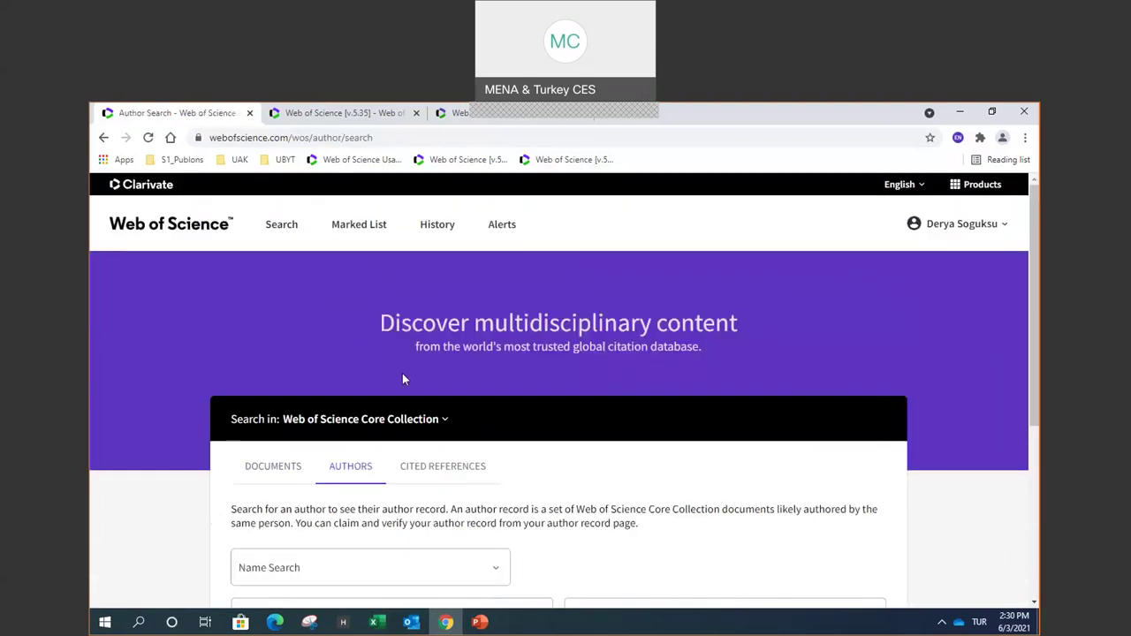
scroll(515, 497, "down", 3)
- Run a Name Search for the author, choosing the suggested last name and first name without a middle initial
left_click(474, 366)
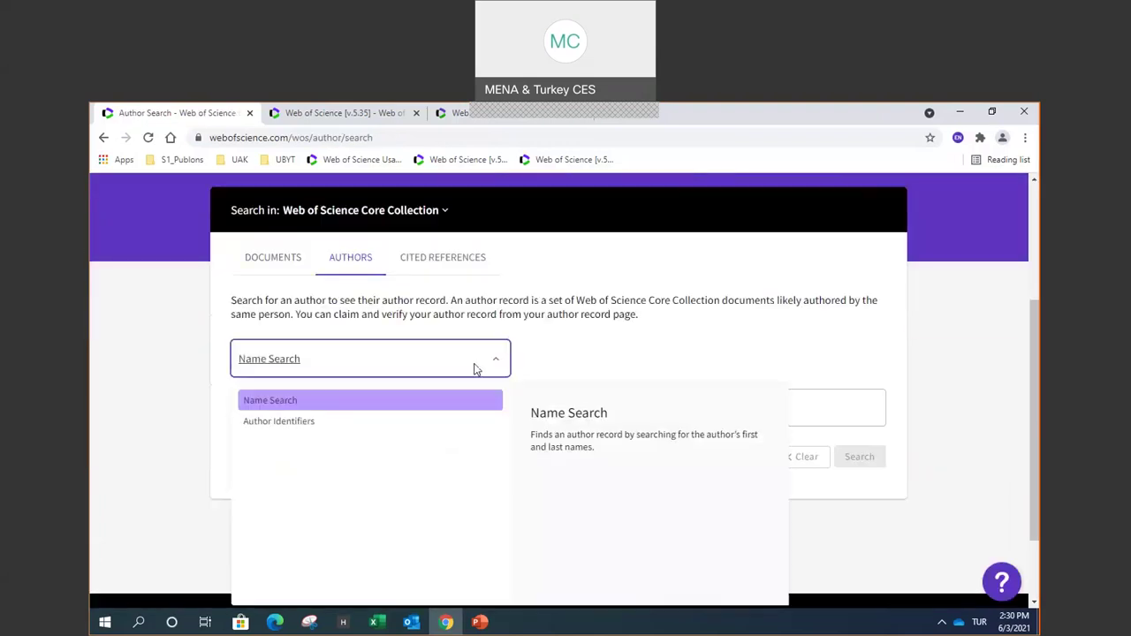
left_click(307, 402)
left_click(316, 409)
type("Preston")
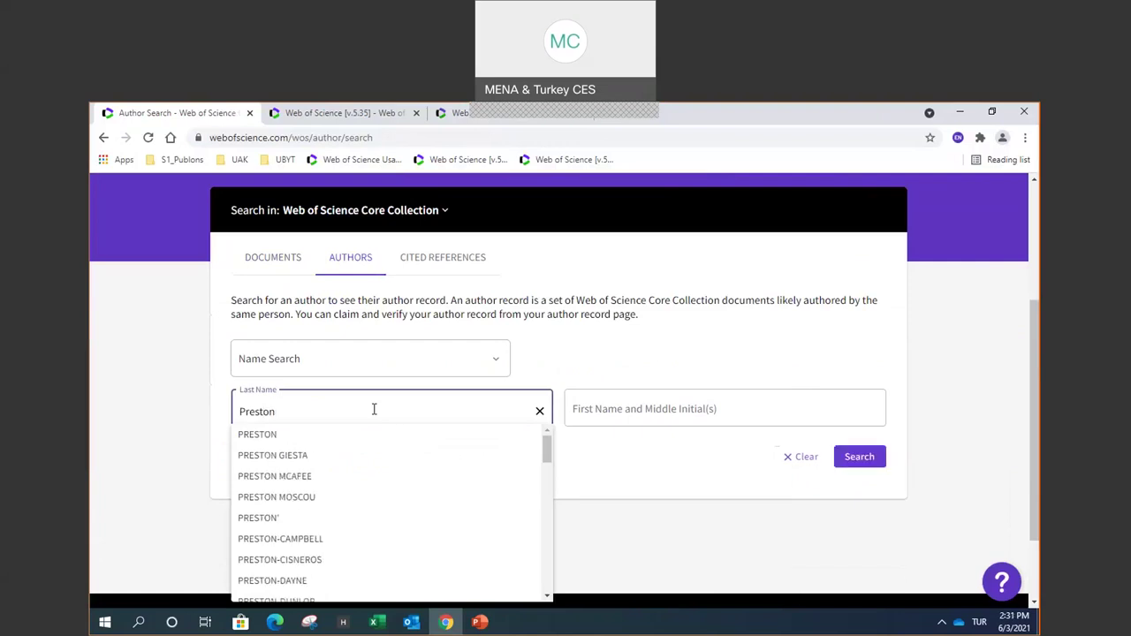
left_click(318, 439)
left_click(671, 407)
type("And")
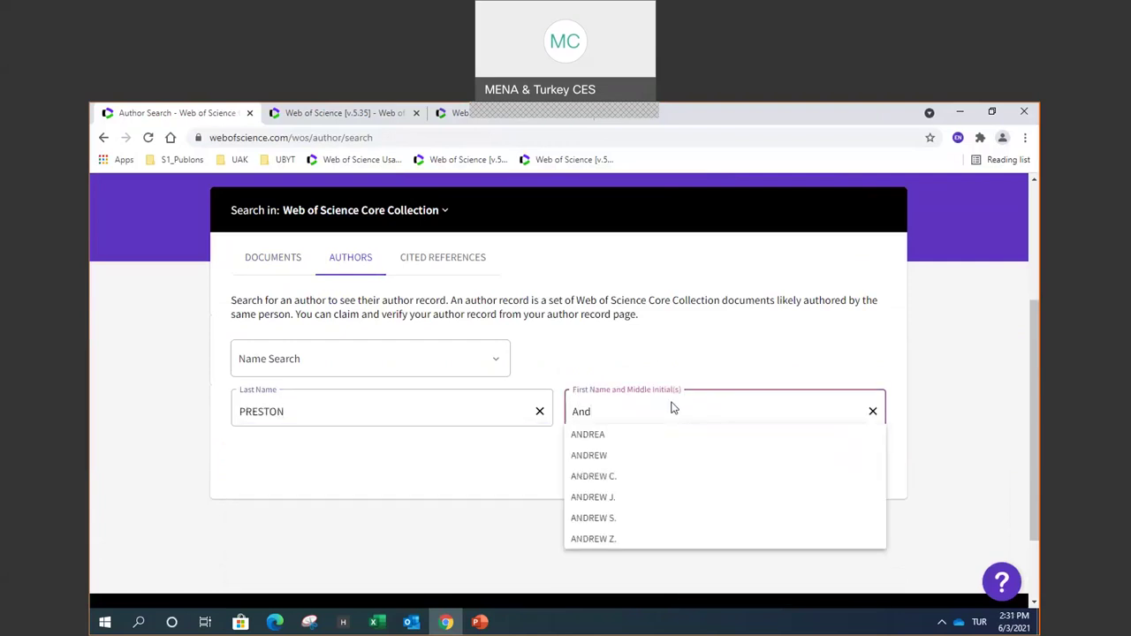
left_click(645, 456)
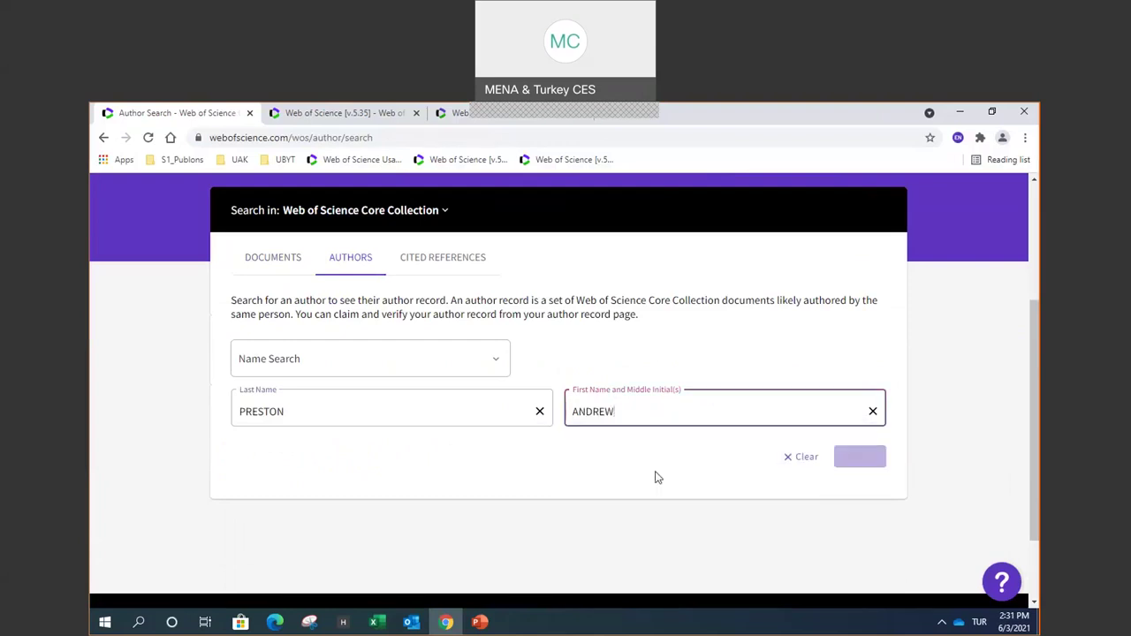
left_click(858, 456)
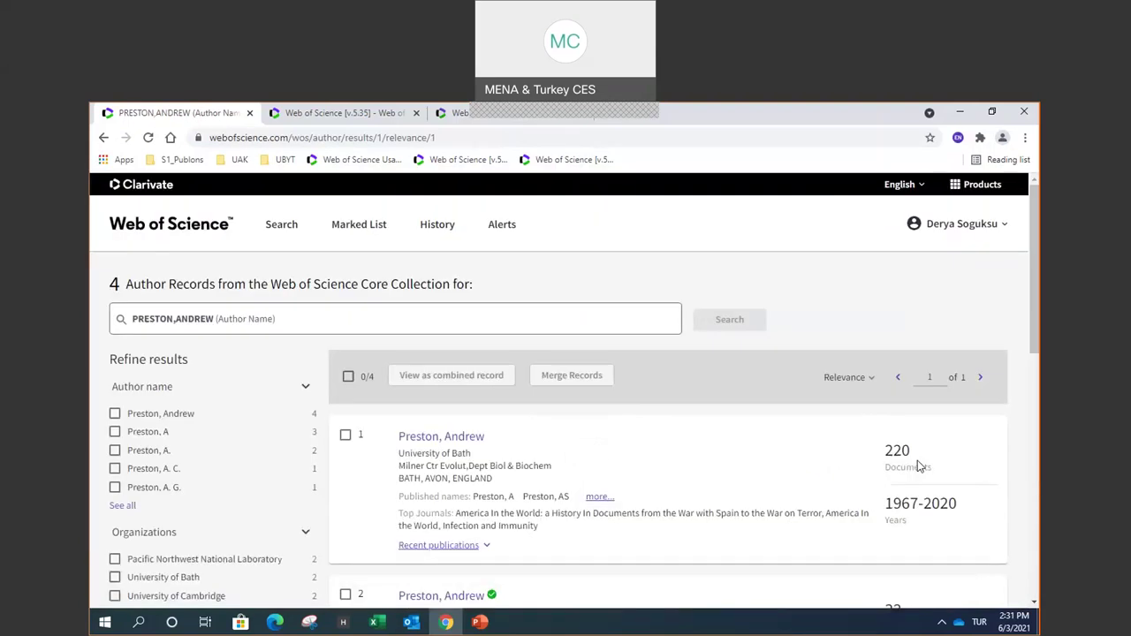
- Find the verified author record affiliated with Victoria University Wellington, highlight its ResearcherID, and open the record
scroll(698, 433, "down", 3)
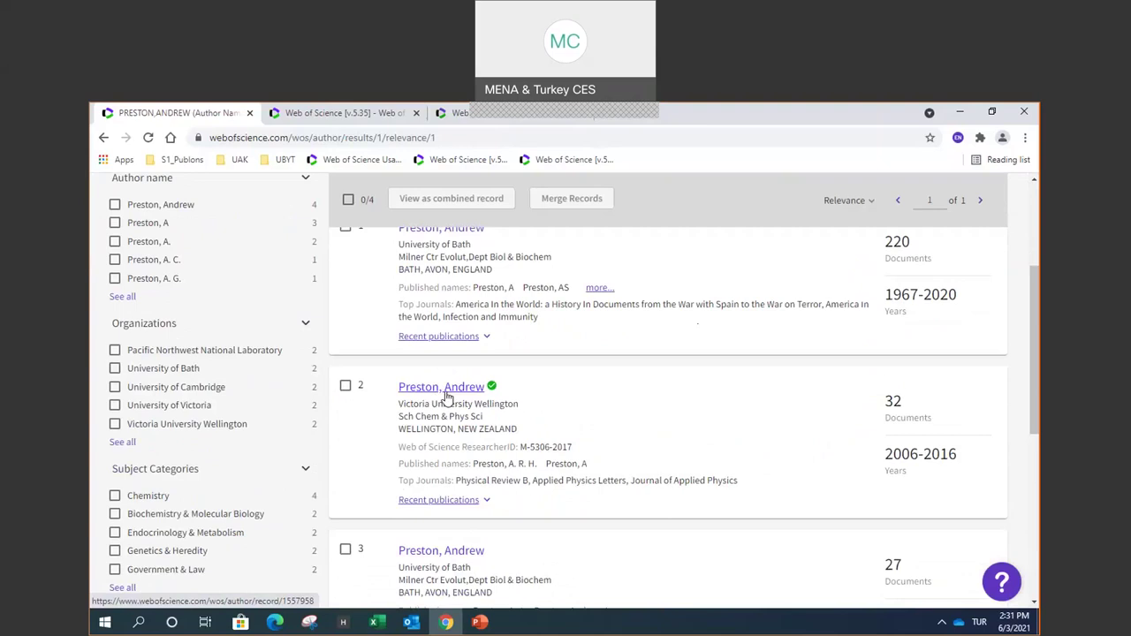
left_click_drag(595, 452, 518, 447)
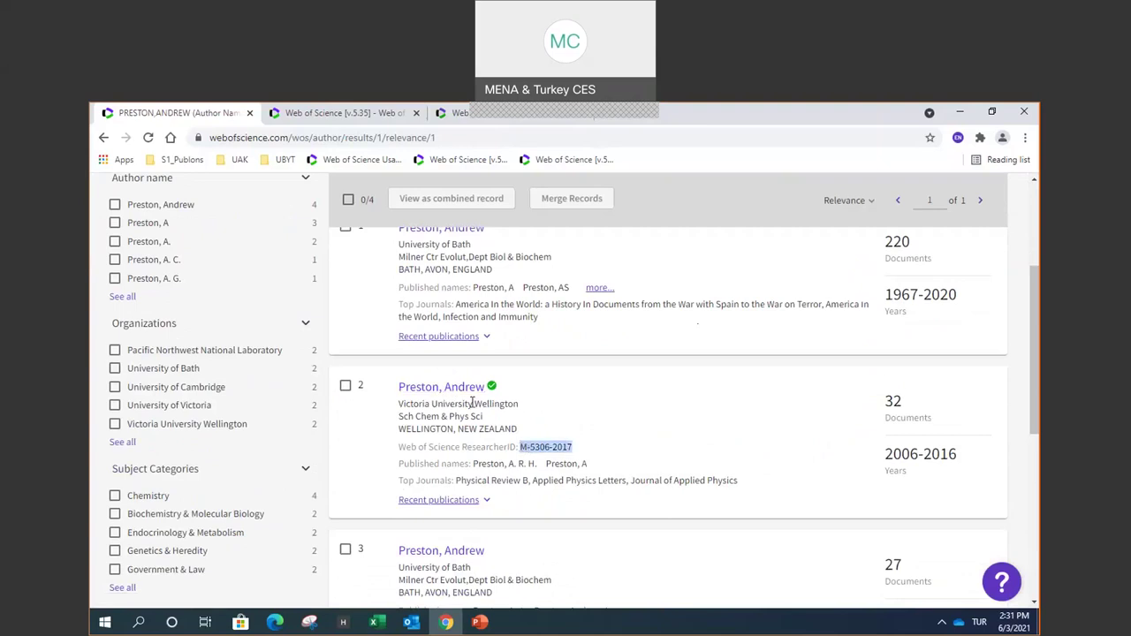
left_click(551, 396)
left_click(446, 392)
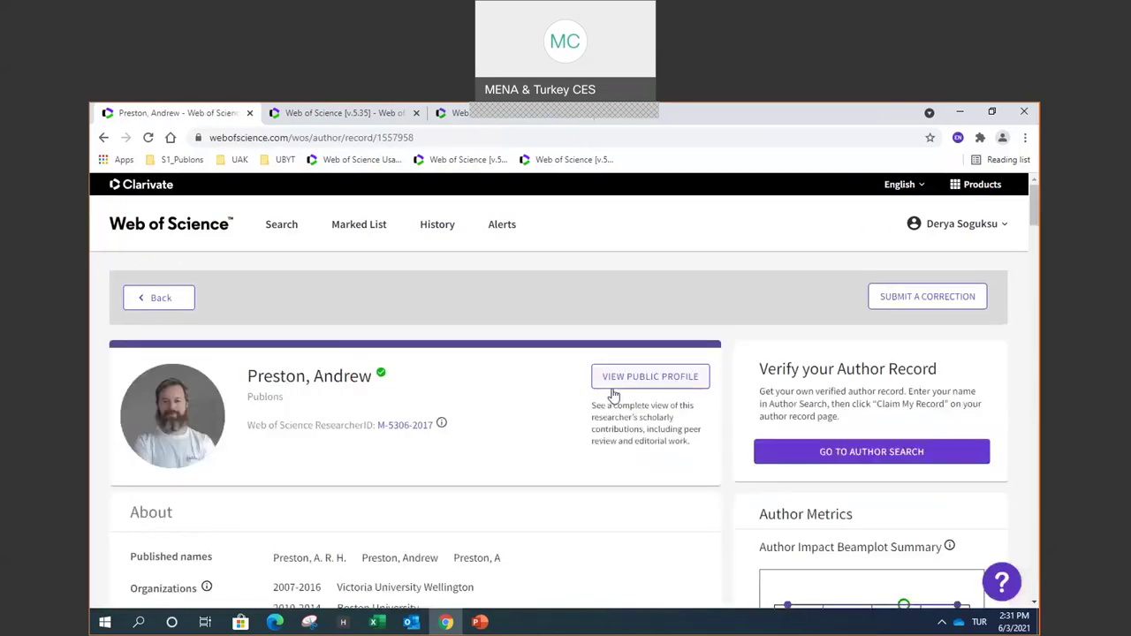
- Look through the author record's published names, organizations, publications list, beamplot summary and citation network metrics
scroll(533, 448, "down", 1)
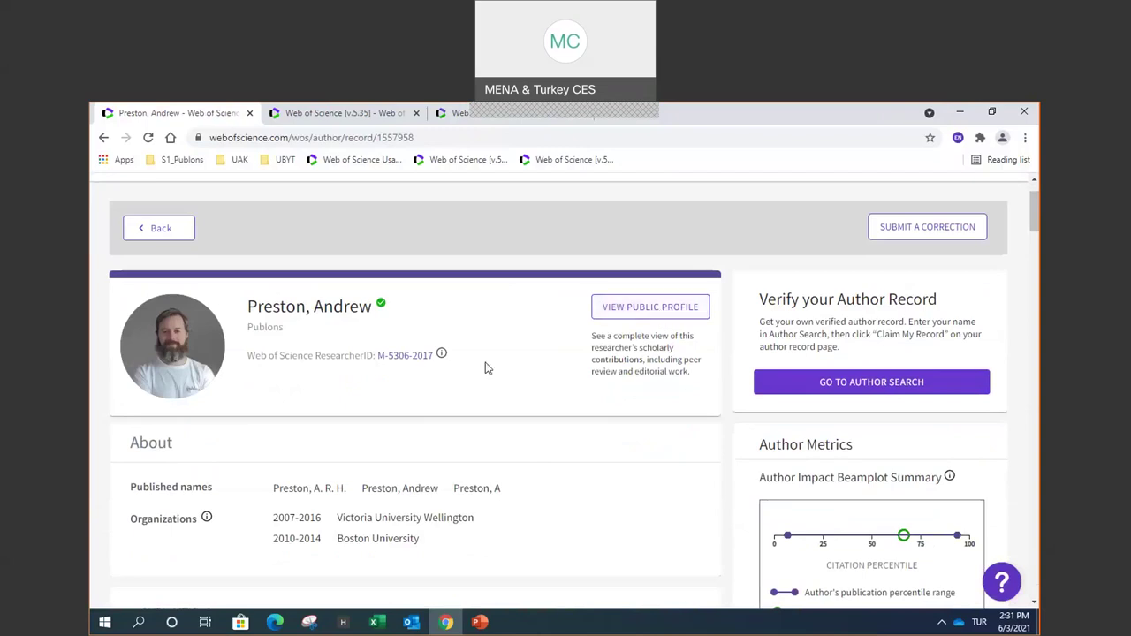
scroll(495, 394, "down", 1)
scroll(495, 394, "down", 2)
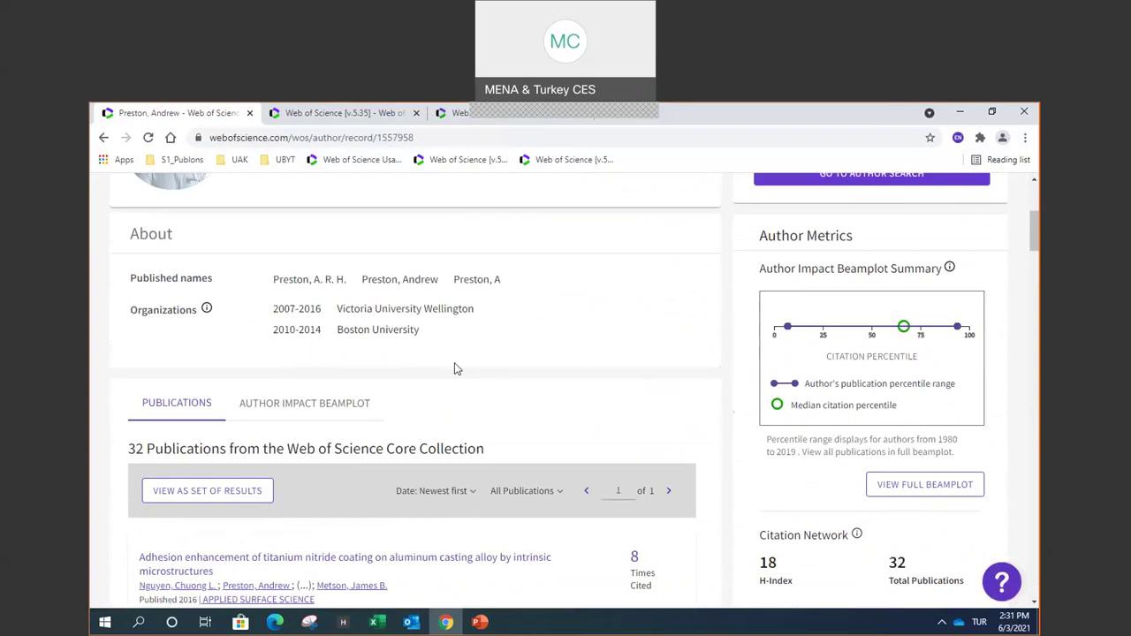
scroll(458, 371, "down", 1)
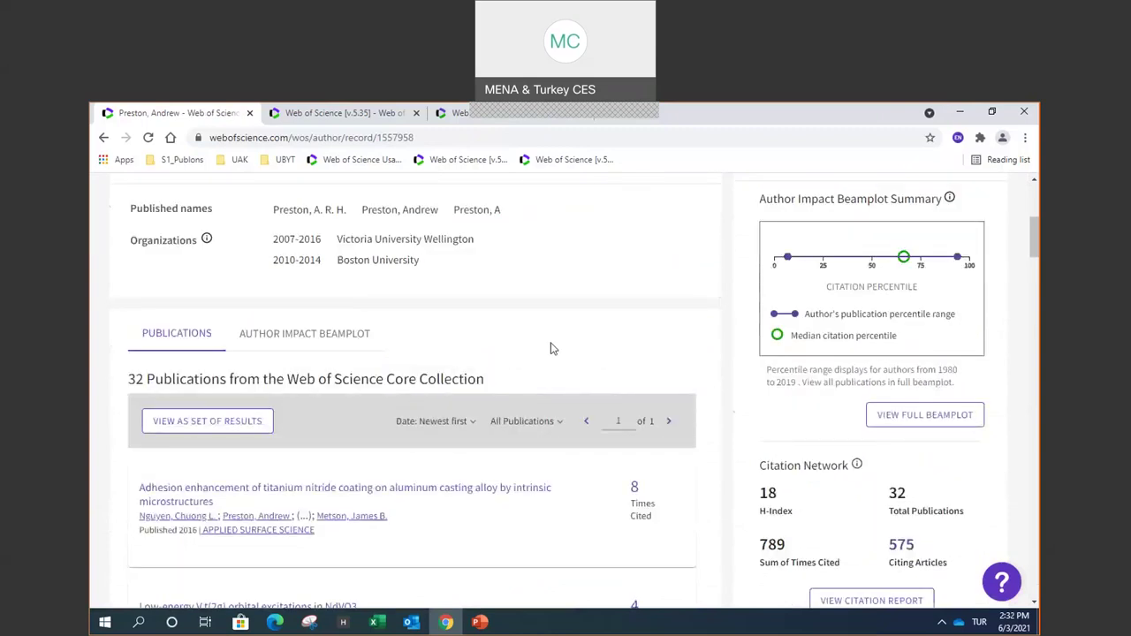
scroll(550, 348, "up", 2)
scroll(550, 350, "down", 3)
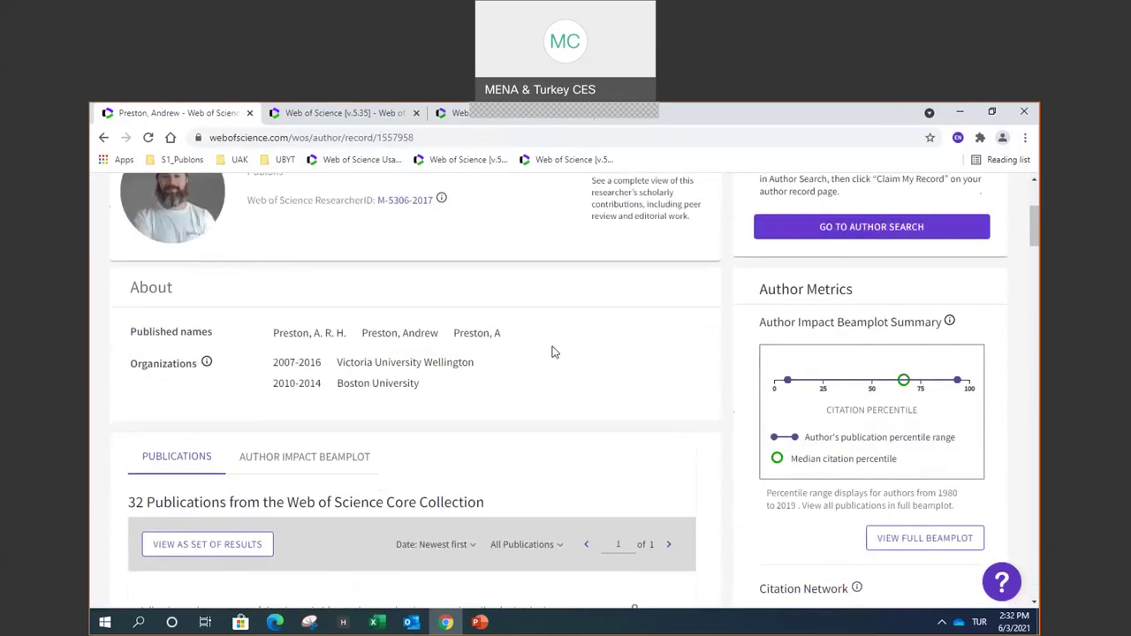
- Open the citation report from the author record and review its summary metrics, publications-and-citations chart and yearly citation table
scroll(554, 351, "down", 1)
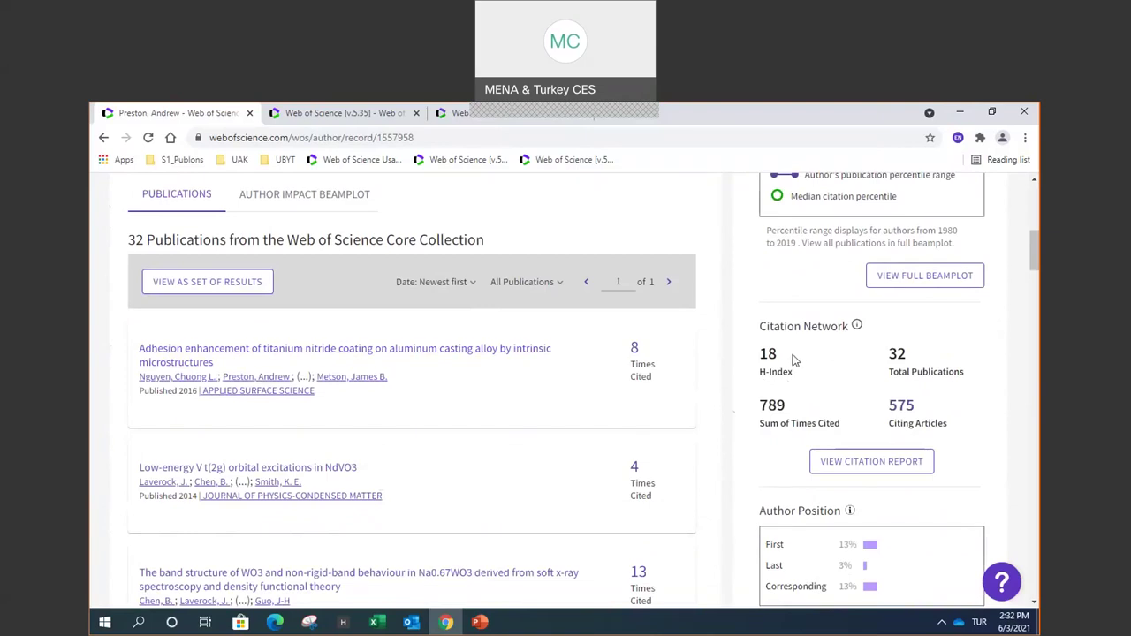
left_click(871, 463)
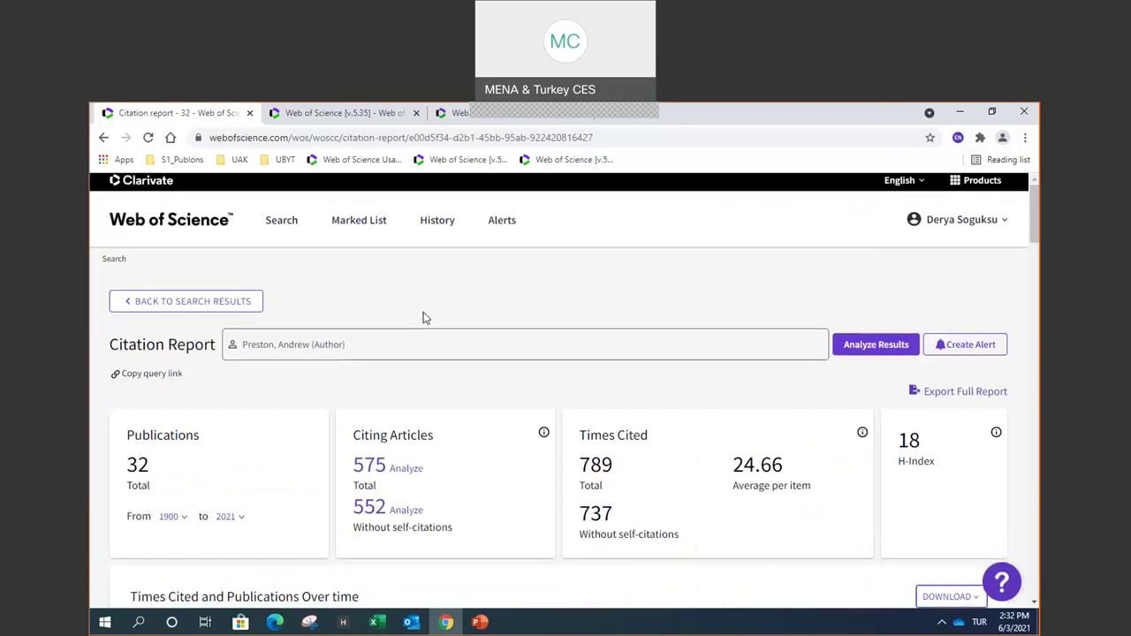
scroll(252, 361, "down", 1)
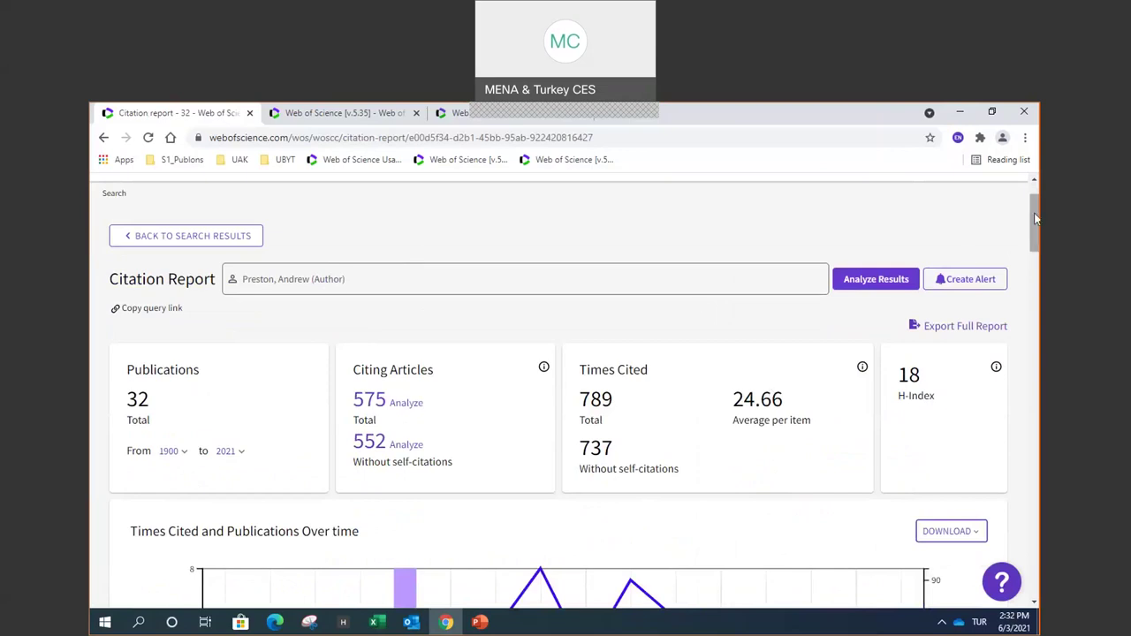
left_click_drag(1036, 219, 1038, 267)
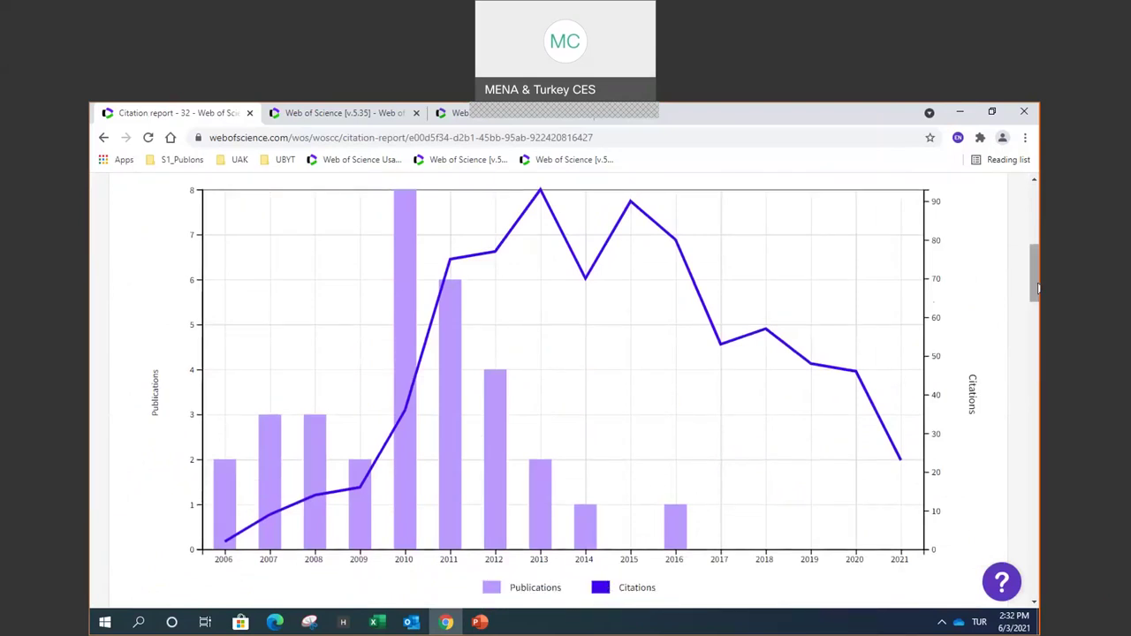
left_click_drag(1036, 274, 1036, 338)
scroll(1037, 338, "up", 1)
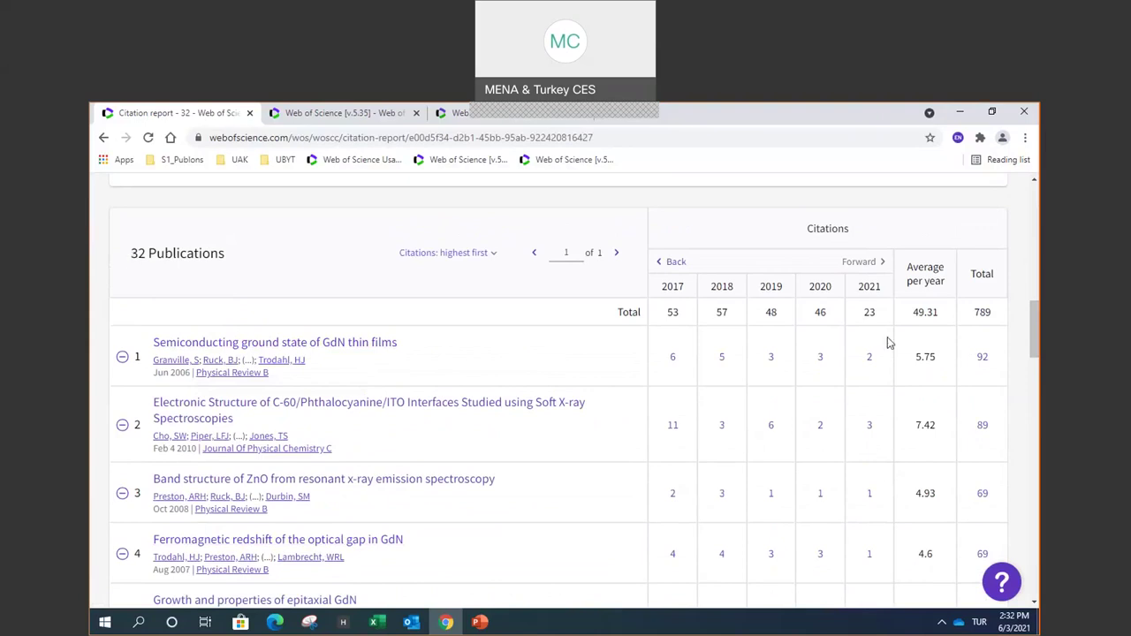
scroll(1027, 327, "up", 6)
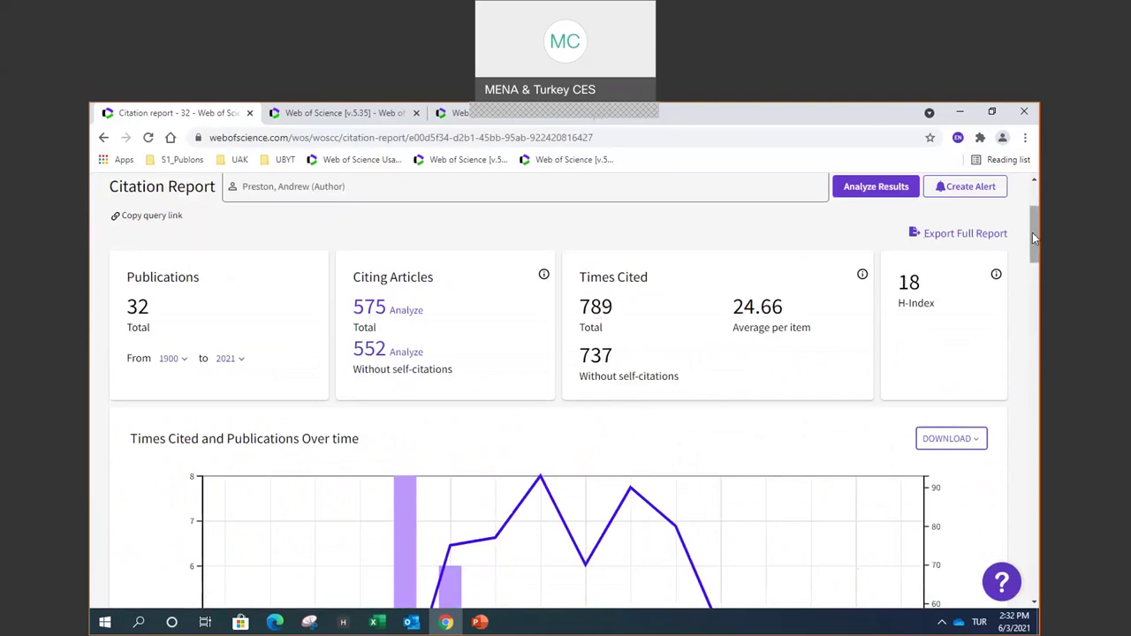
- Exclude the GdN thin films and C-60/Phthalocyanine/ITO papers from the citation report and check the recalculated metrics after each exclusion
left_click_drag(1033, 236, 1033, 334)
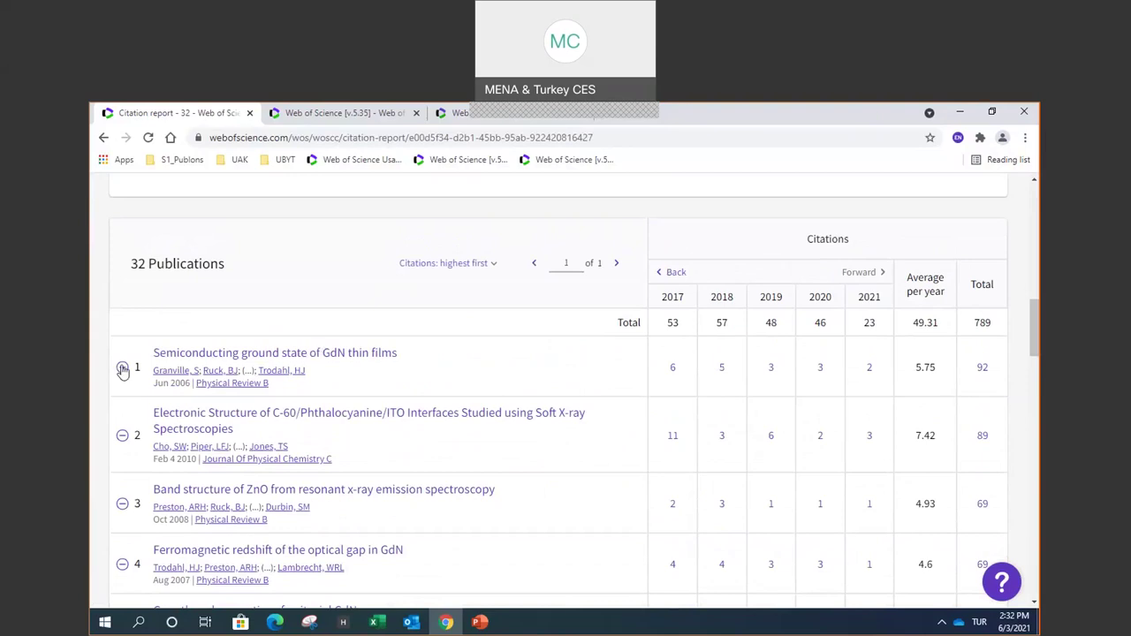
left_click(123, 369)
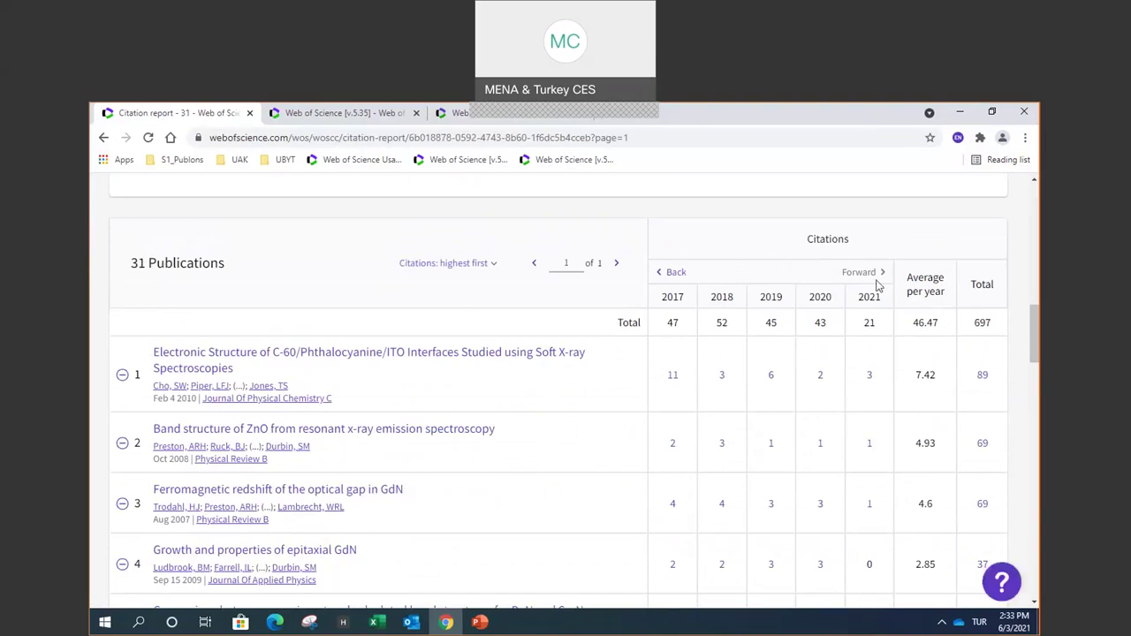
left_click_drag(1032, 328, 1033, 227)
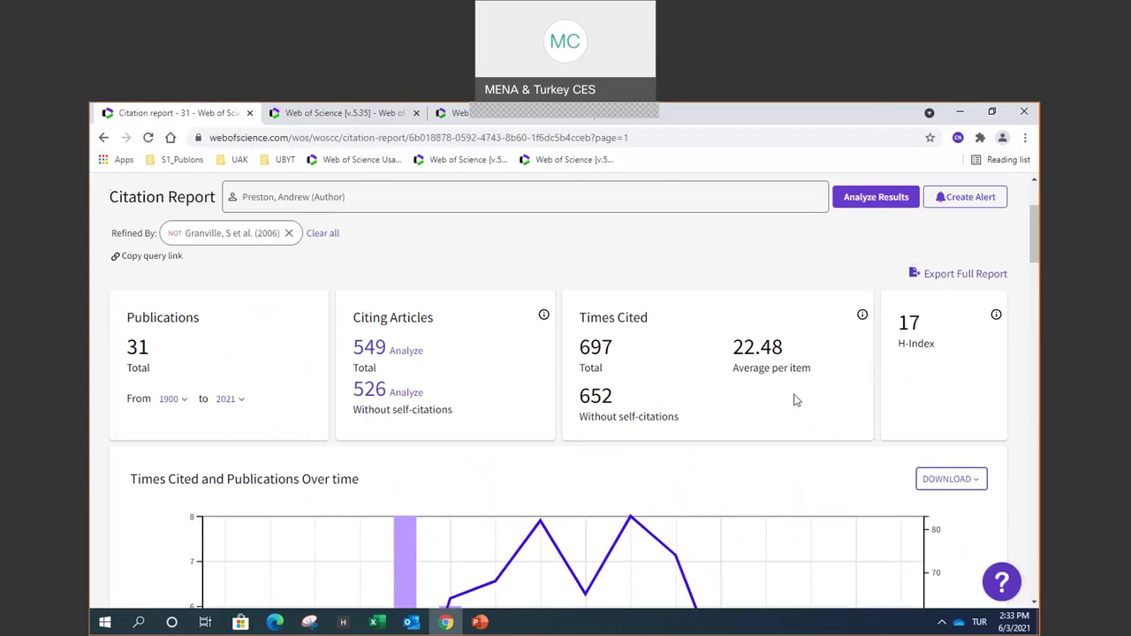
left_click_drag(1039, 241, 1037, 325)
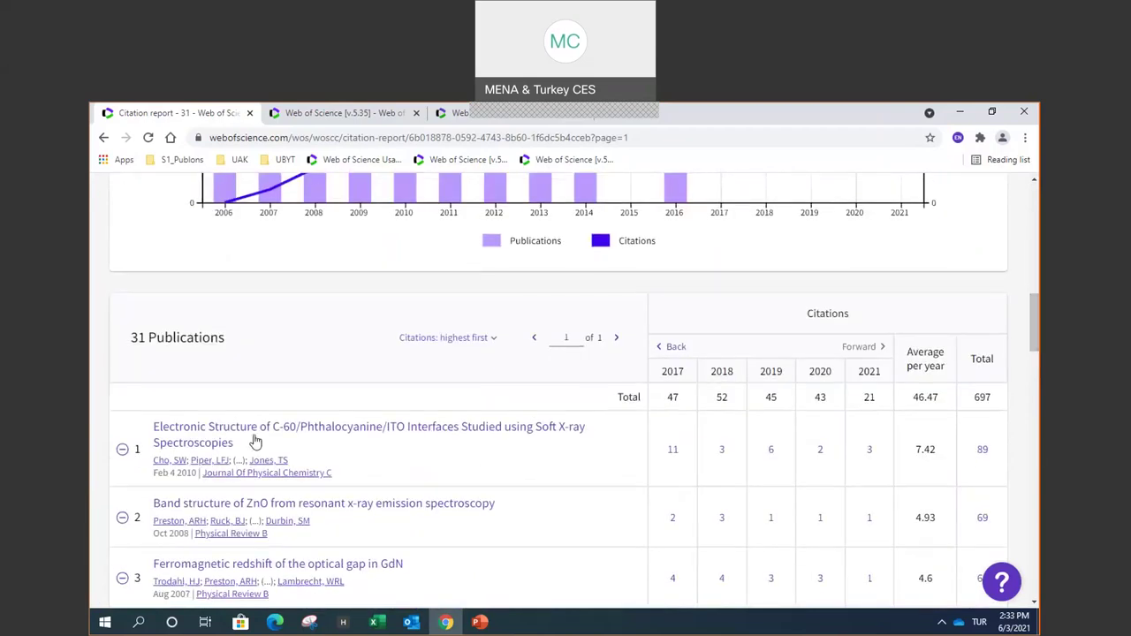
left_click(125, 451)
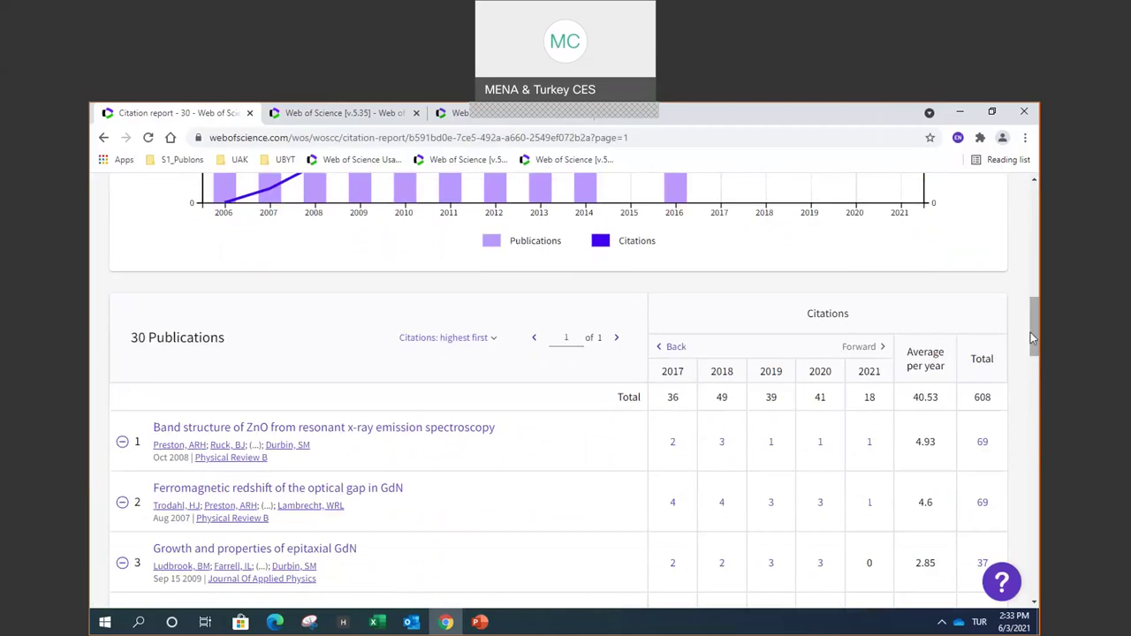
scroll(573, 446, "up", 8)
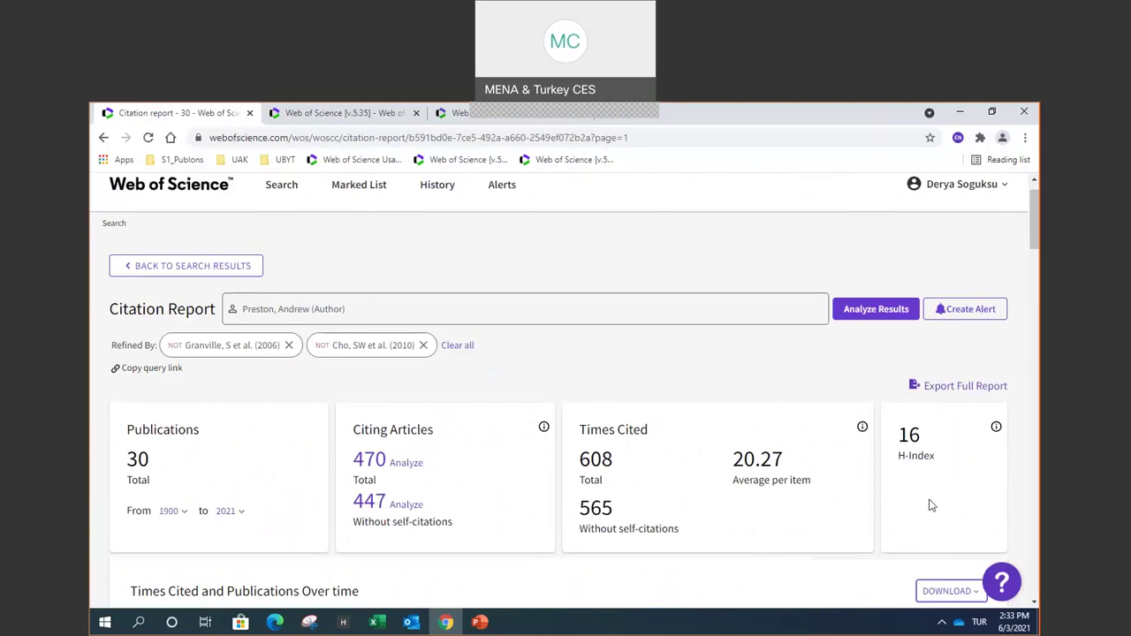
- Remove both publication exclusions from the citation report's refinements
left_click(424, 346)
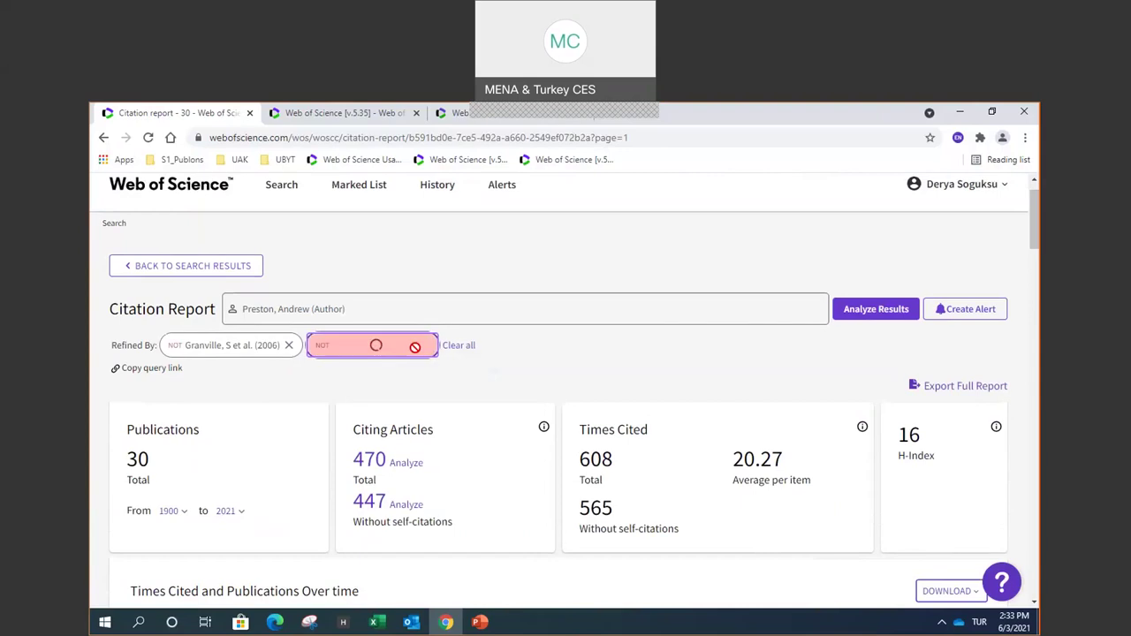
left_click(287, 386)
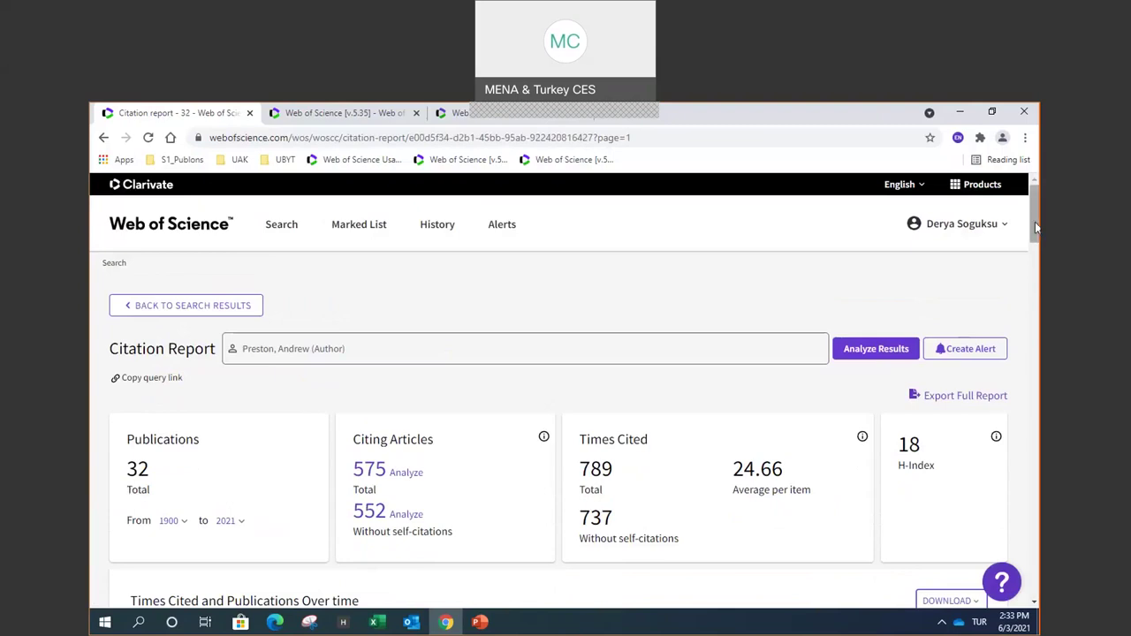
scroll(1034, 226, "down", 1)
scroll(712, 238, "up", 1)
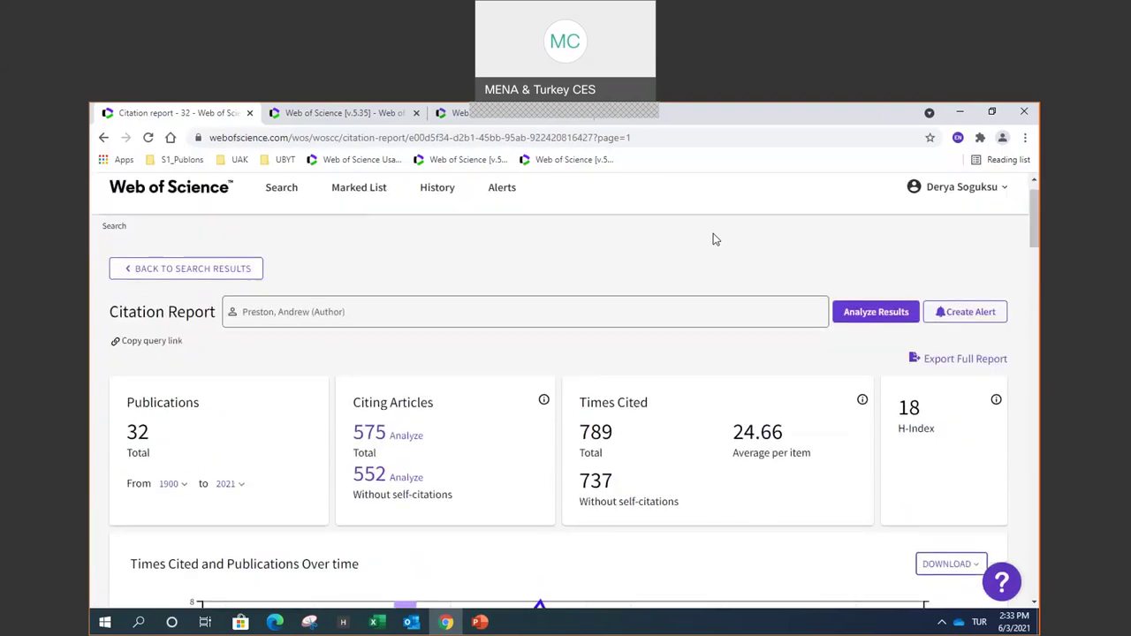
- Go back from the citation report to the author's search results and look through the publications and refine filters
left_click(196, 272)
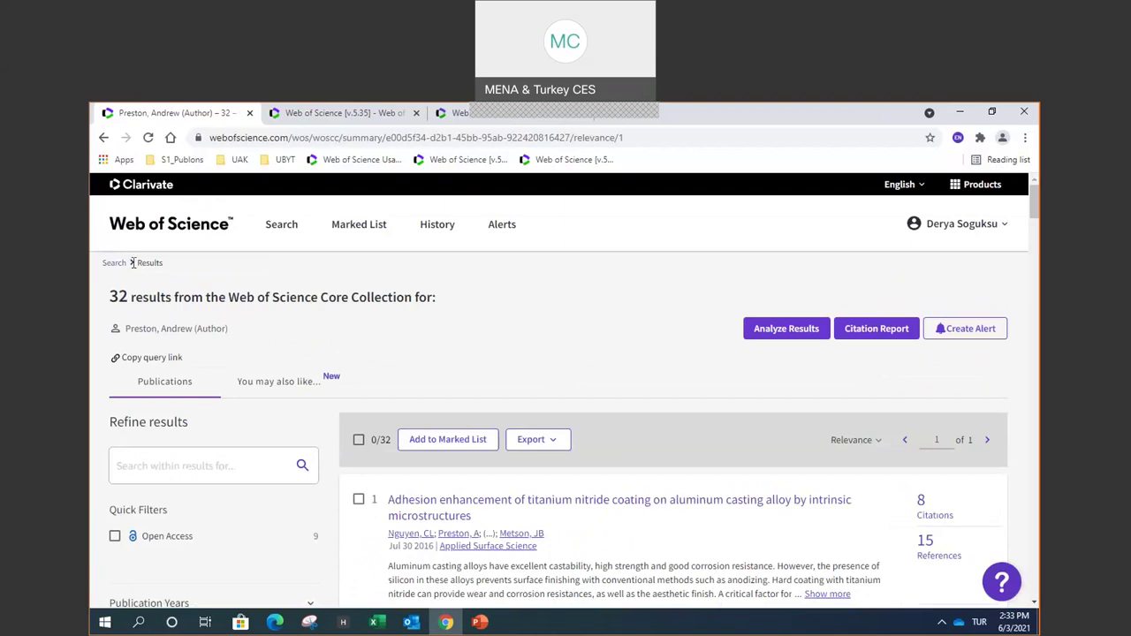
scroll(405, 327, "down", 3)
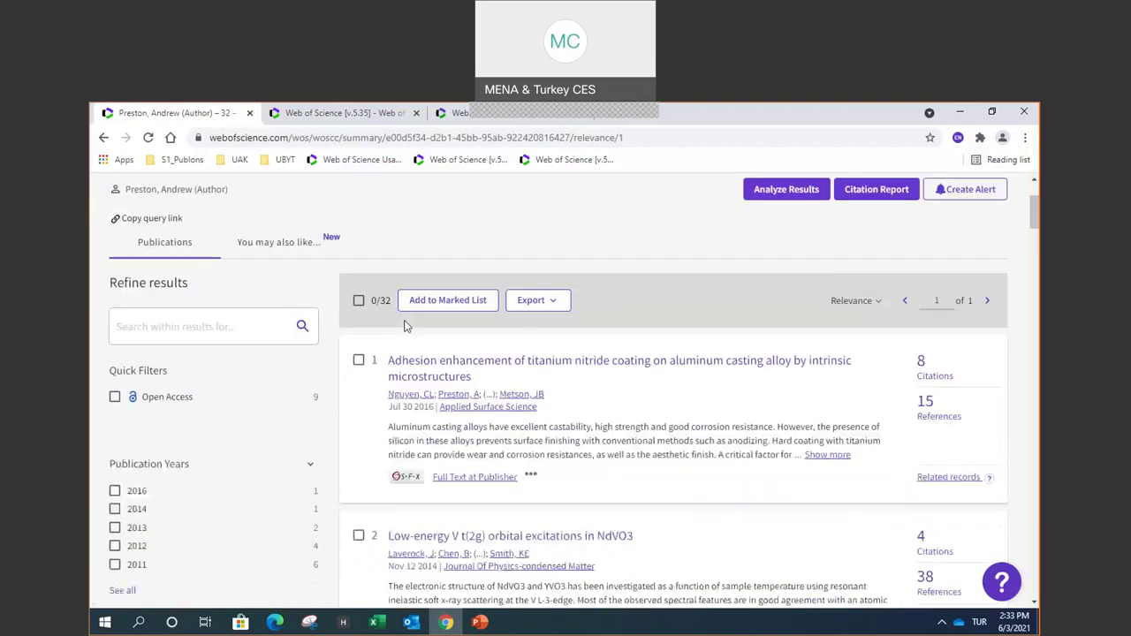
scroll(405, 327, "down", 4)
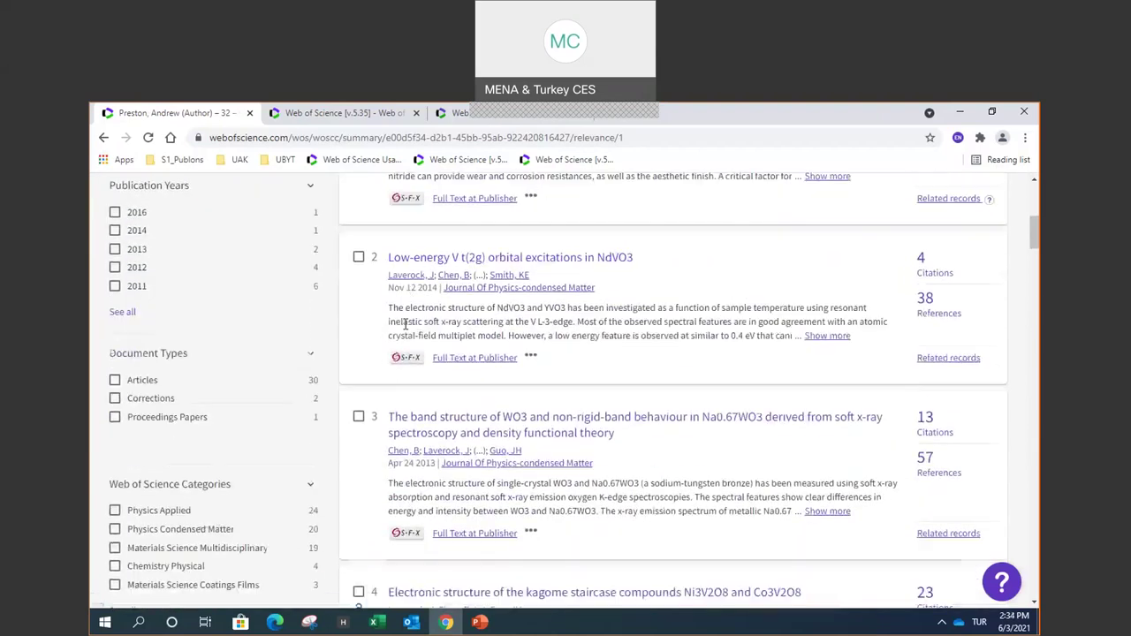
scroll(404, 332, "down", 4)
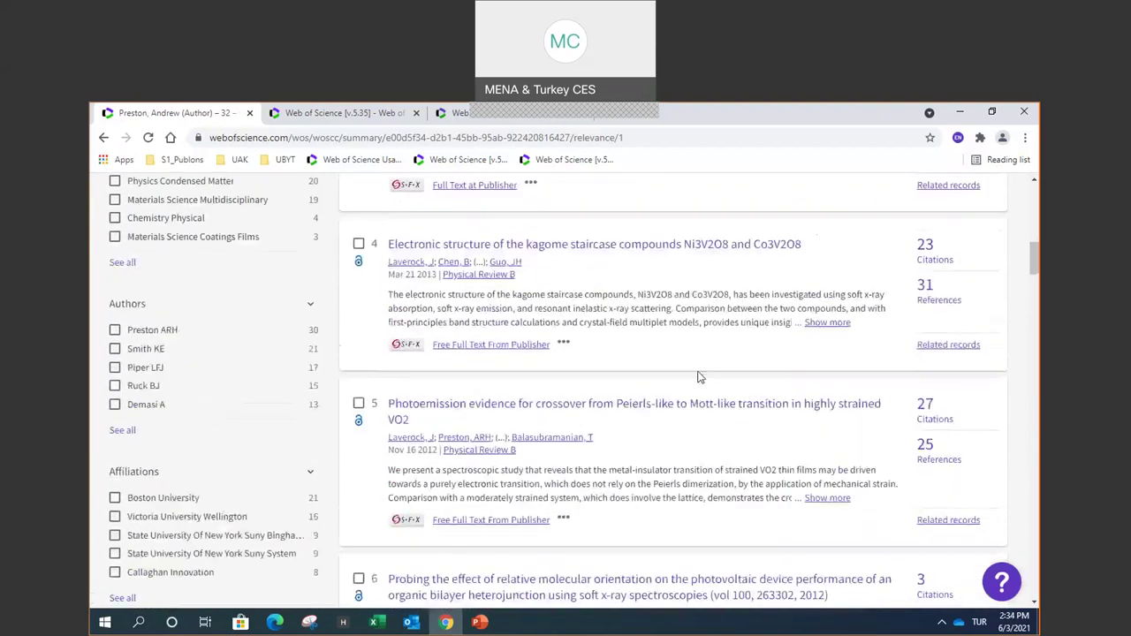
left_click_drag(1035, 270, 1036, 209)
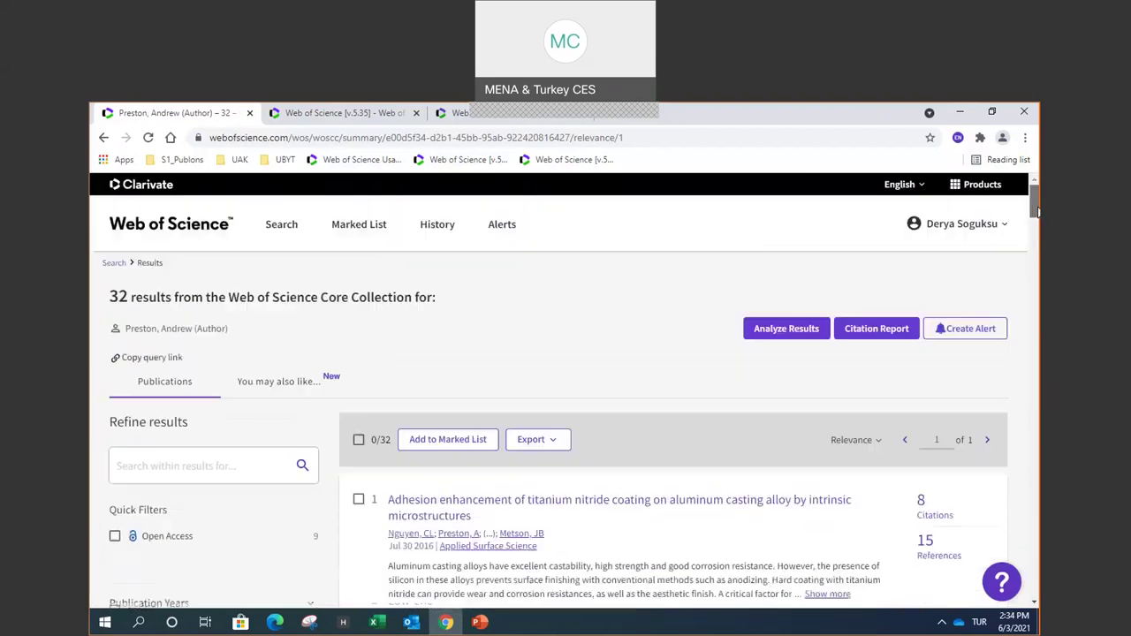
- Return to author search, rerun the name search, and open the verified author record affiliated with Victoria University Wellington
left_click(282, 226)
left_click(347, 344)
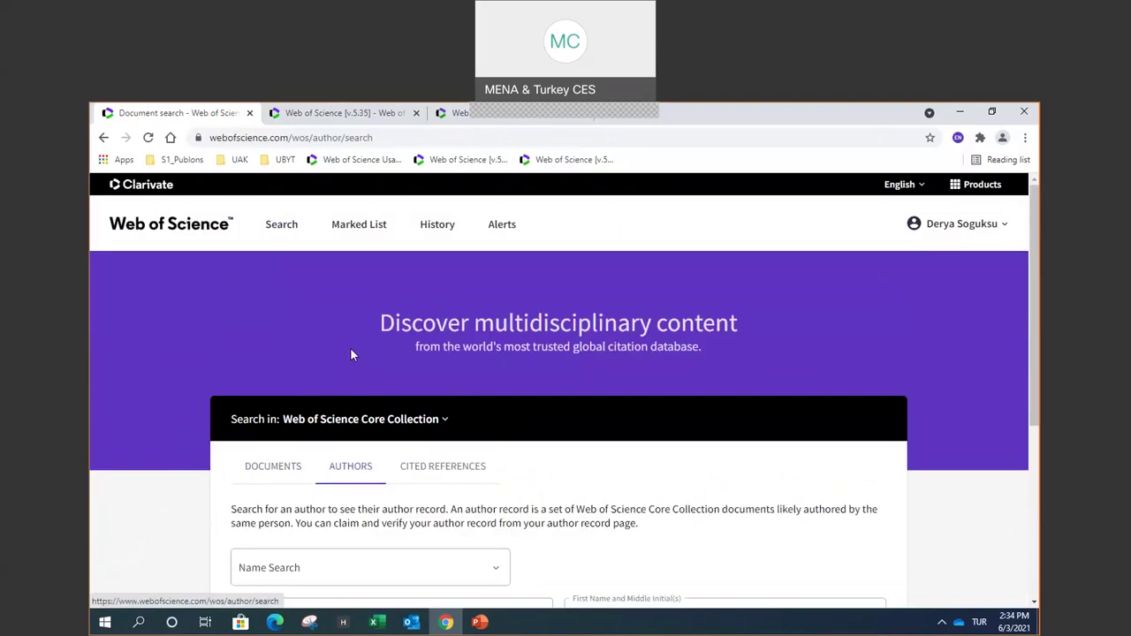
scroll(497, 458, "down", 1)
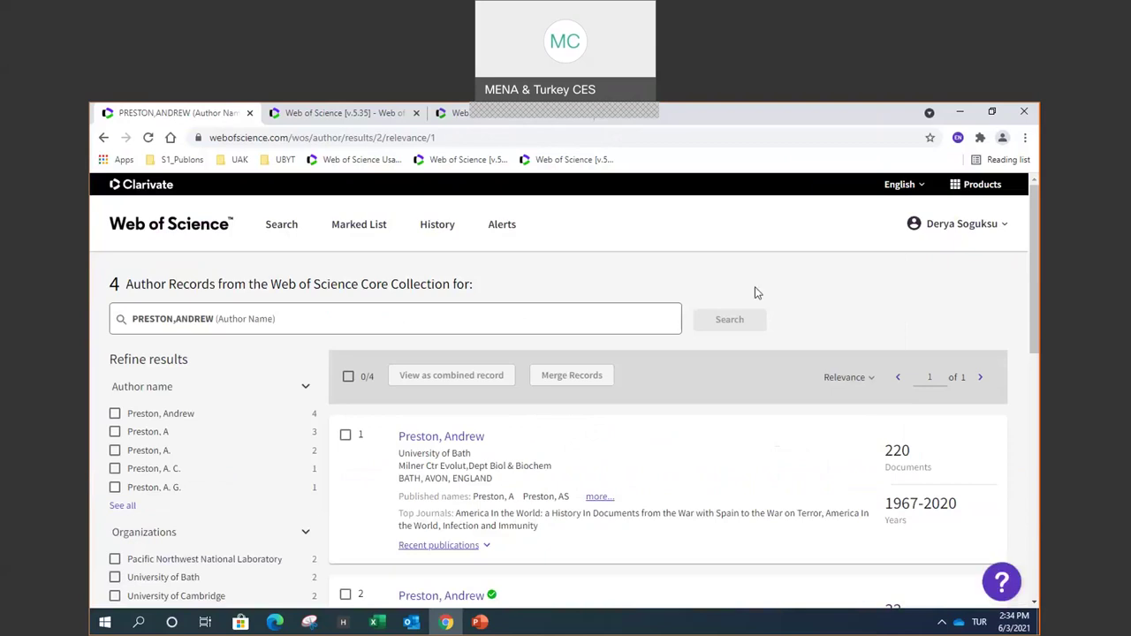
scroll(754, 291, "down", 3)
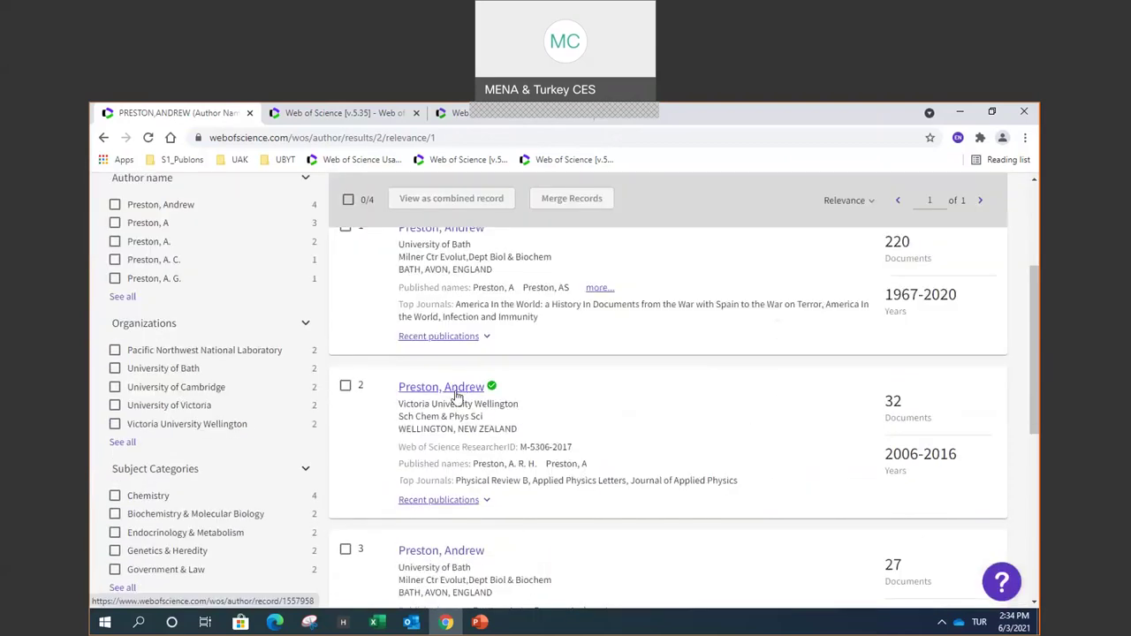
left_click(450, 389)
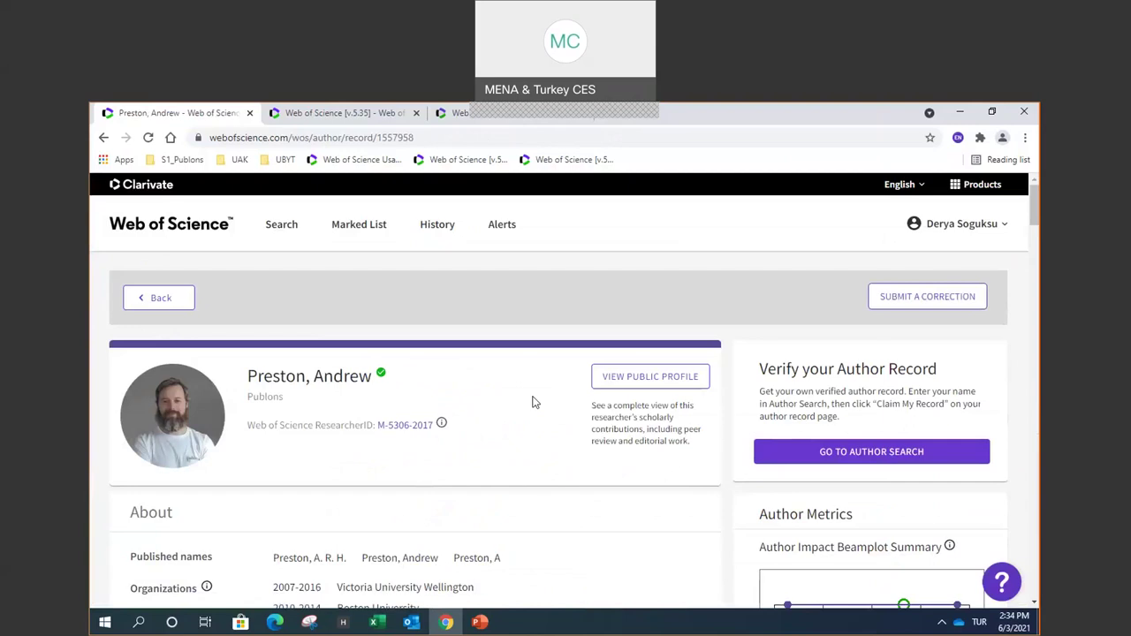
- Display the full Author Impact Beamplot from the record's Author Metrics
scroll(755, 451, "down", 4)
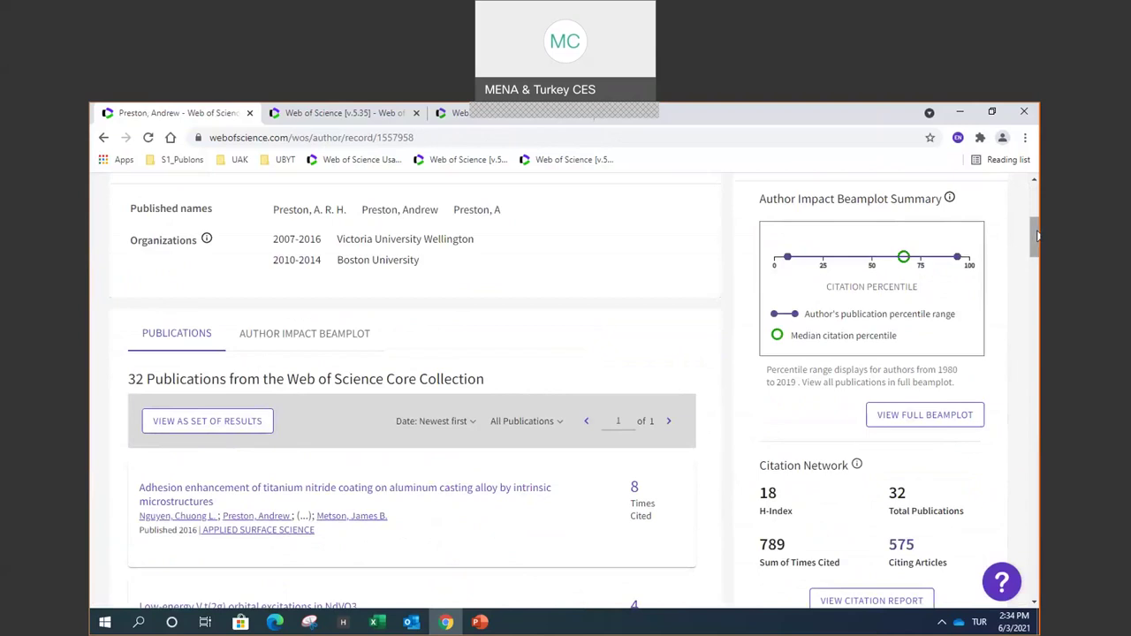
scroll(980, 301, "up", 1)
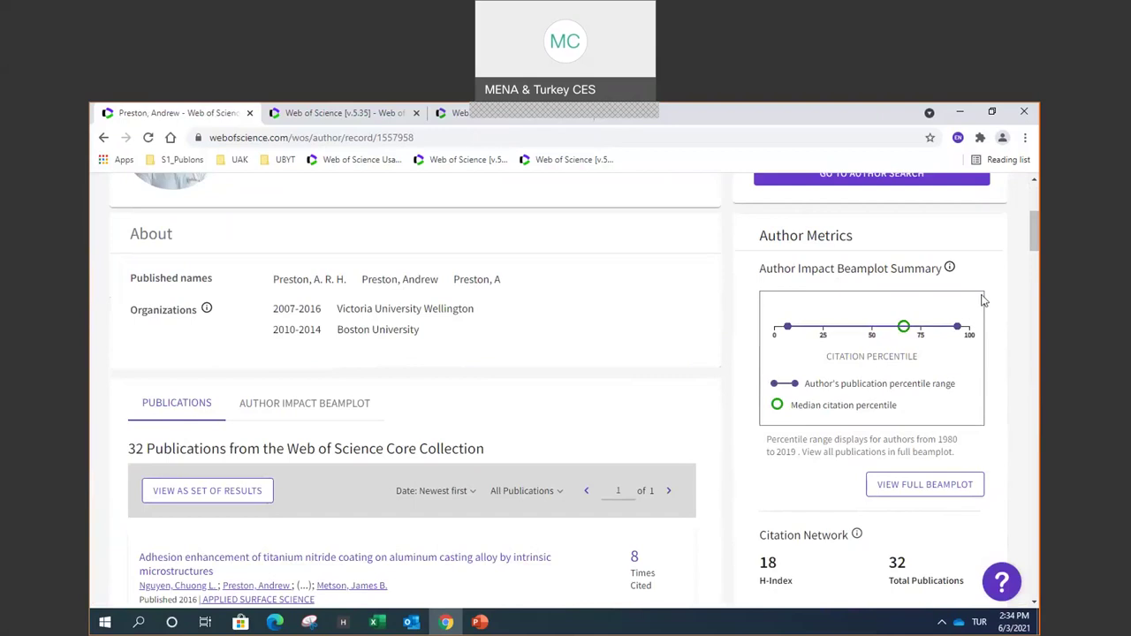
left_click(942, 491)
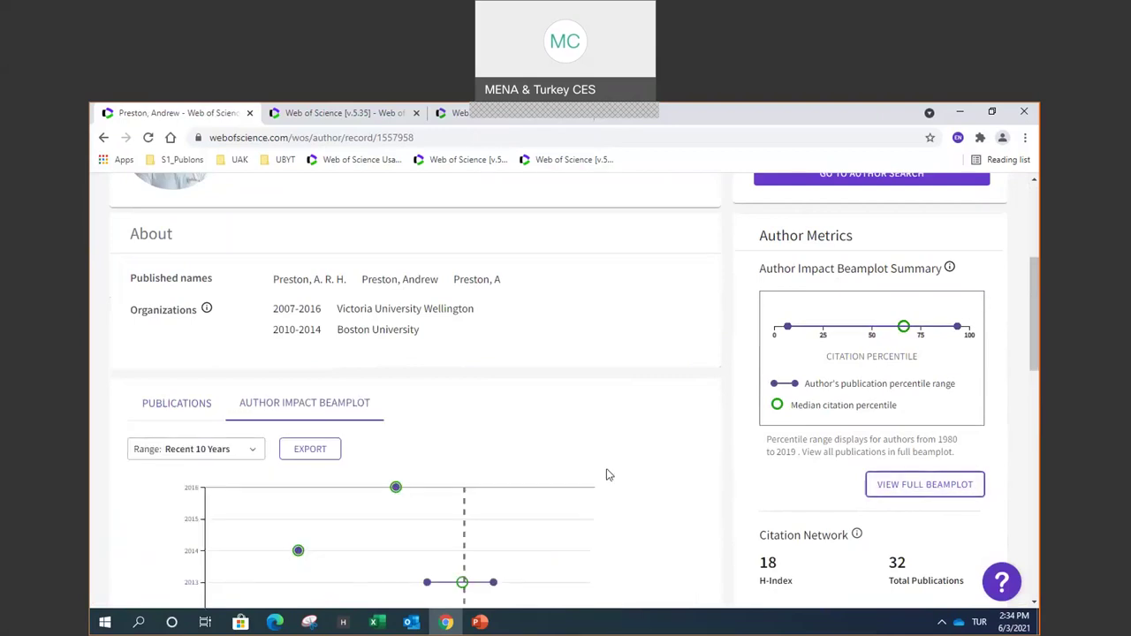
scroll(603, 459, "down", 3)
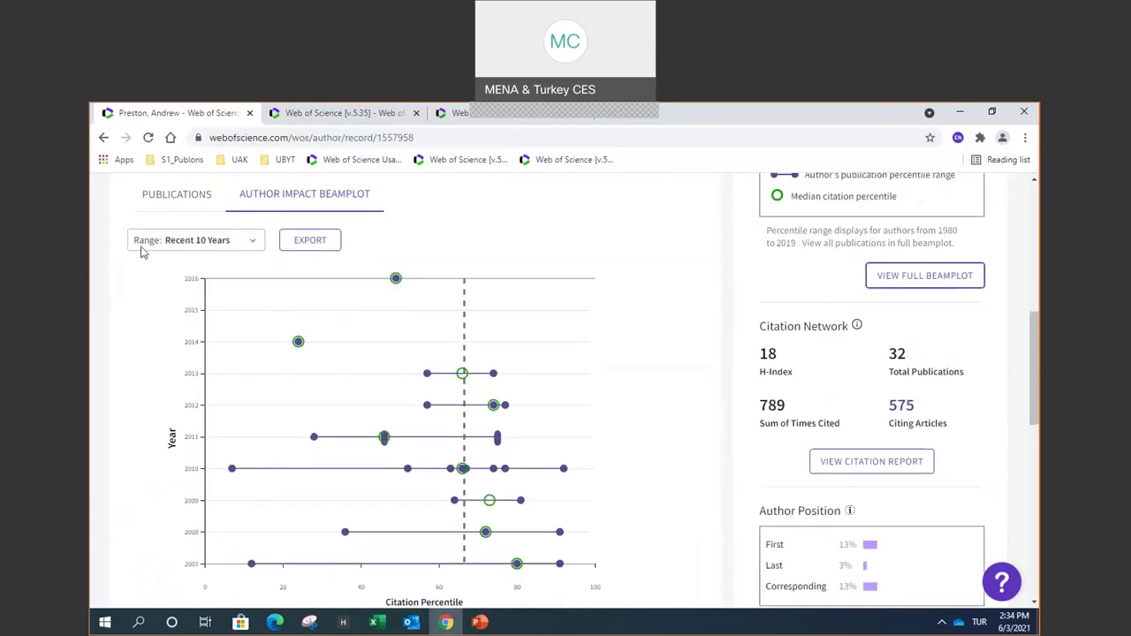
- View the beamplot over the Full Career range and set the range back to Recent 10 Years
left_click(210, 244)
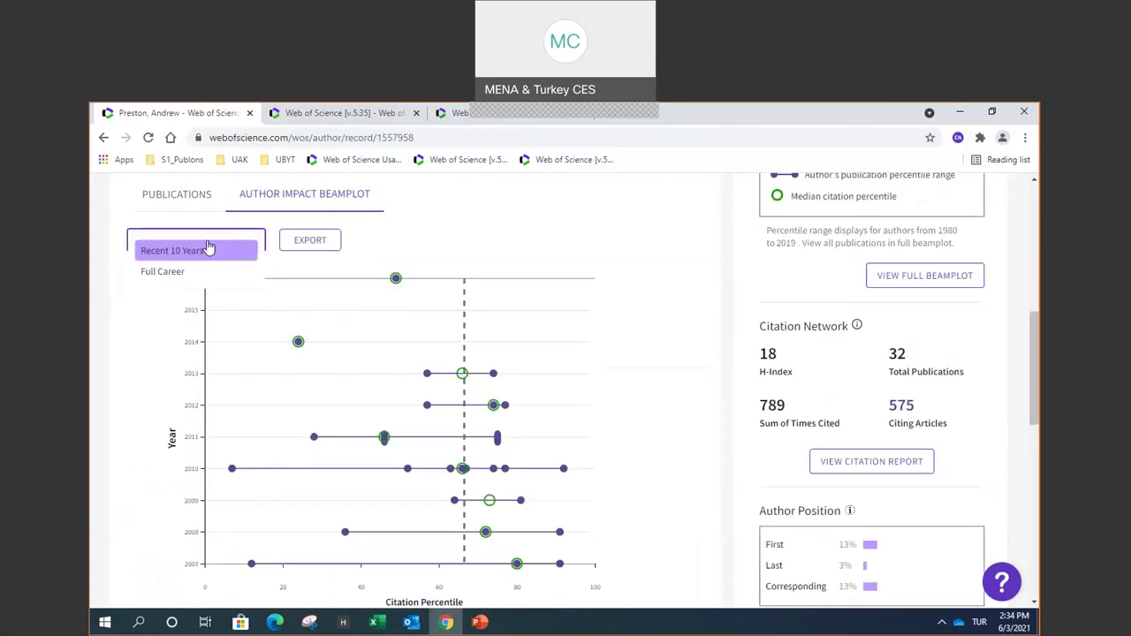
left_click(165, 272)
scroll(386, 340, "down", 1)
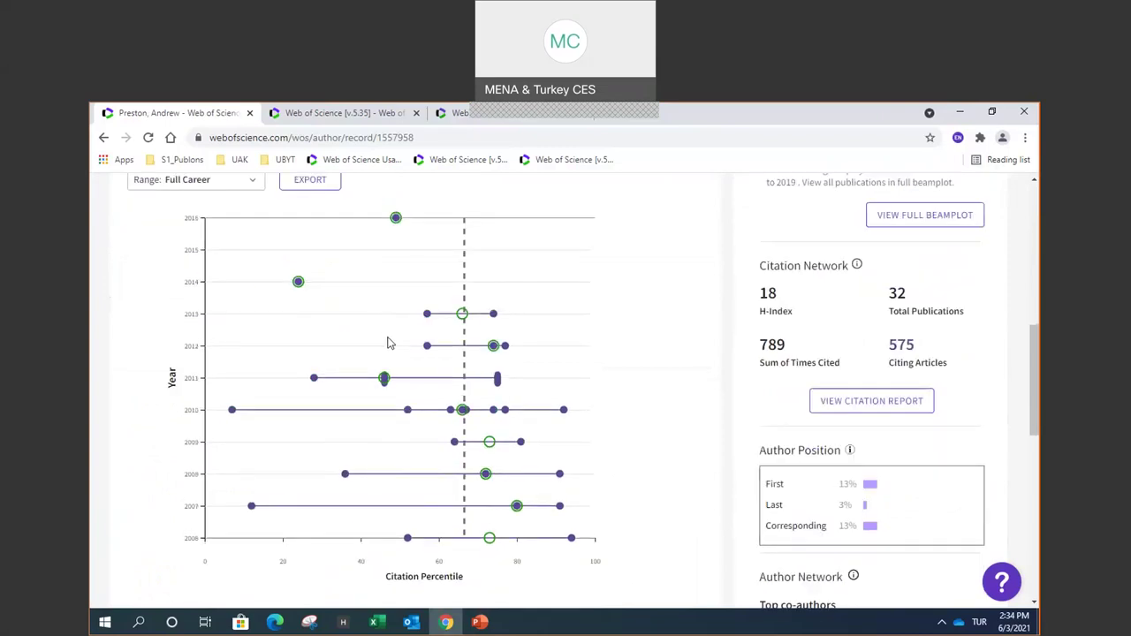
scroll(386, 340, "up", 1)
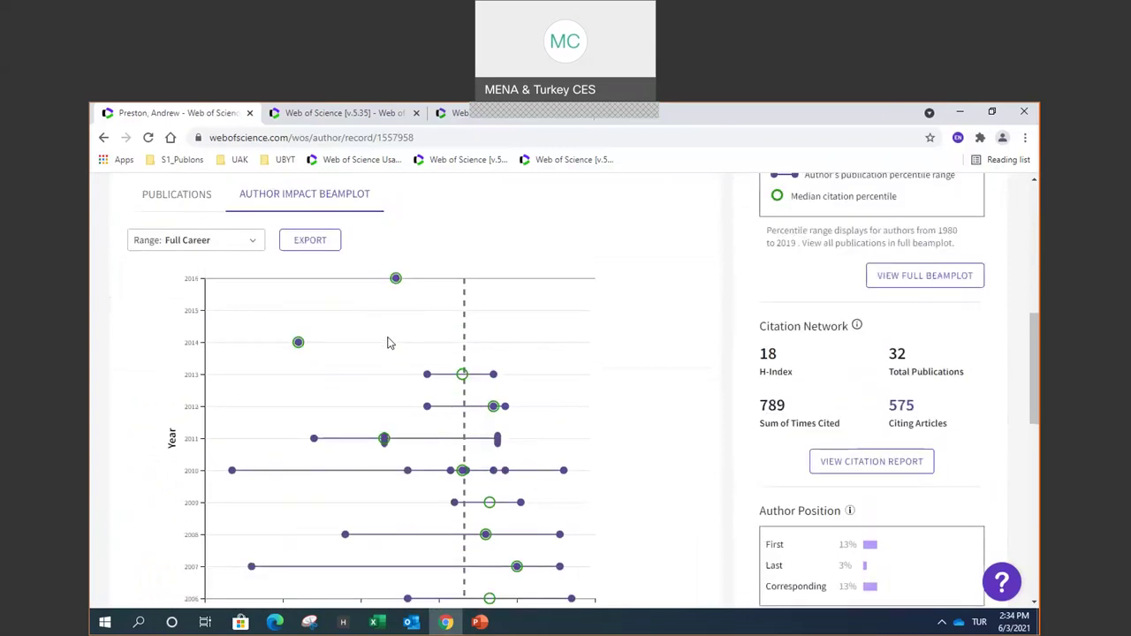
left_click(253, 246)
left_click(201, 253)
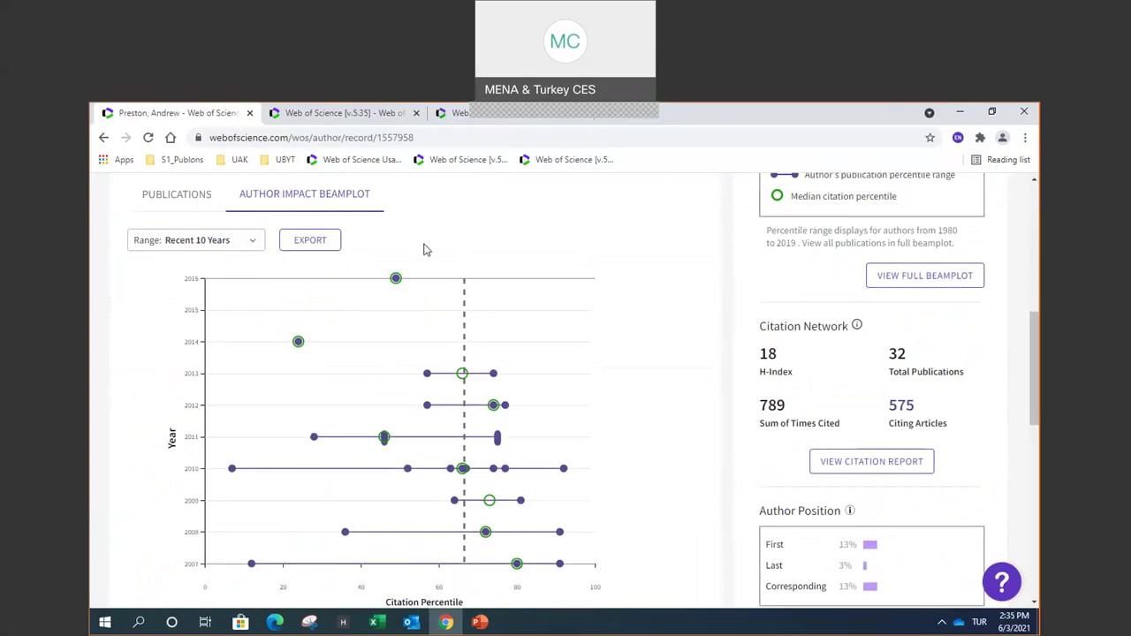
- Examine the beamplot's legend and the guide on how to read its points, annual medians and overall median line
scroll(424, 251, "down", 1)
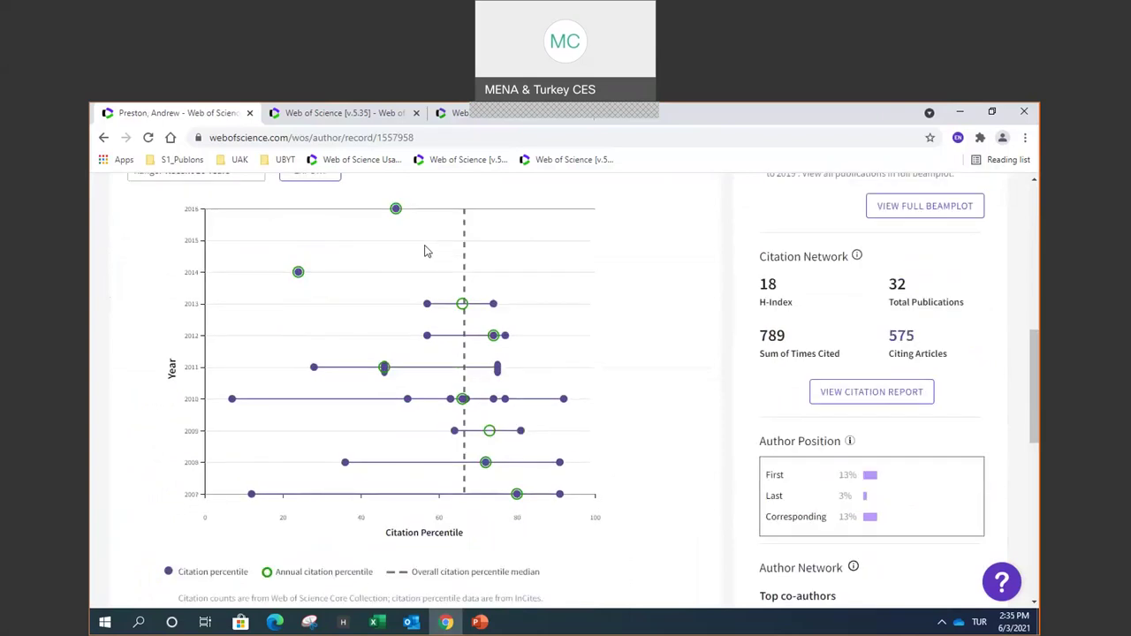
scroll(424, 251, "down", 5)
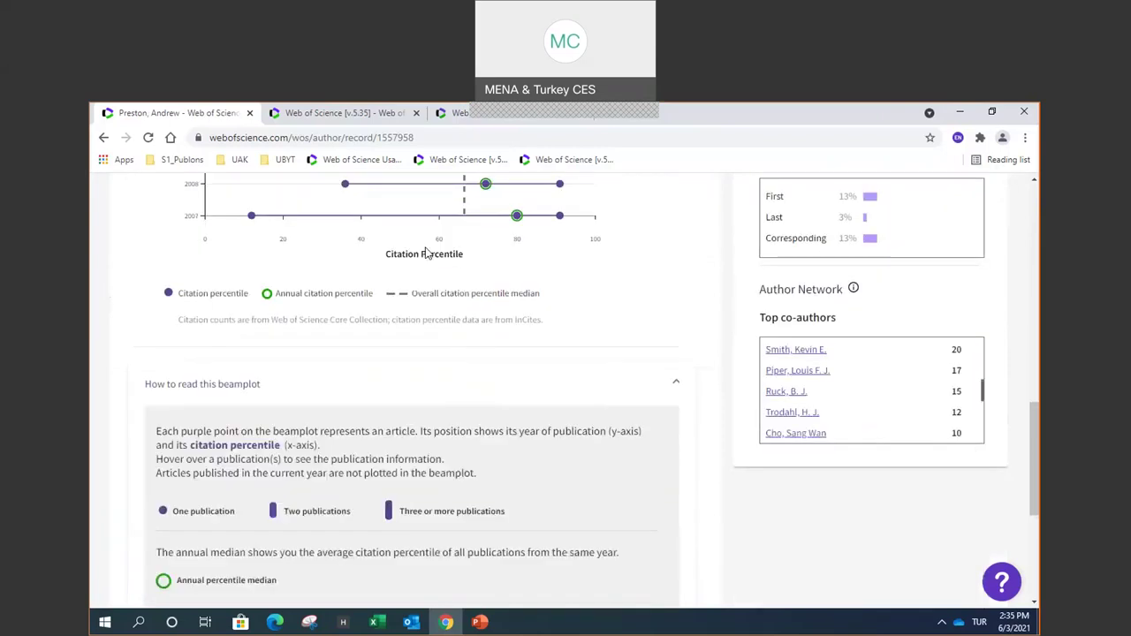
scroll(425, 249, "down", 1)
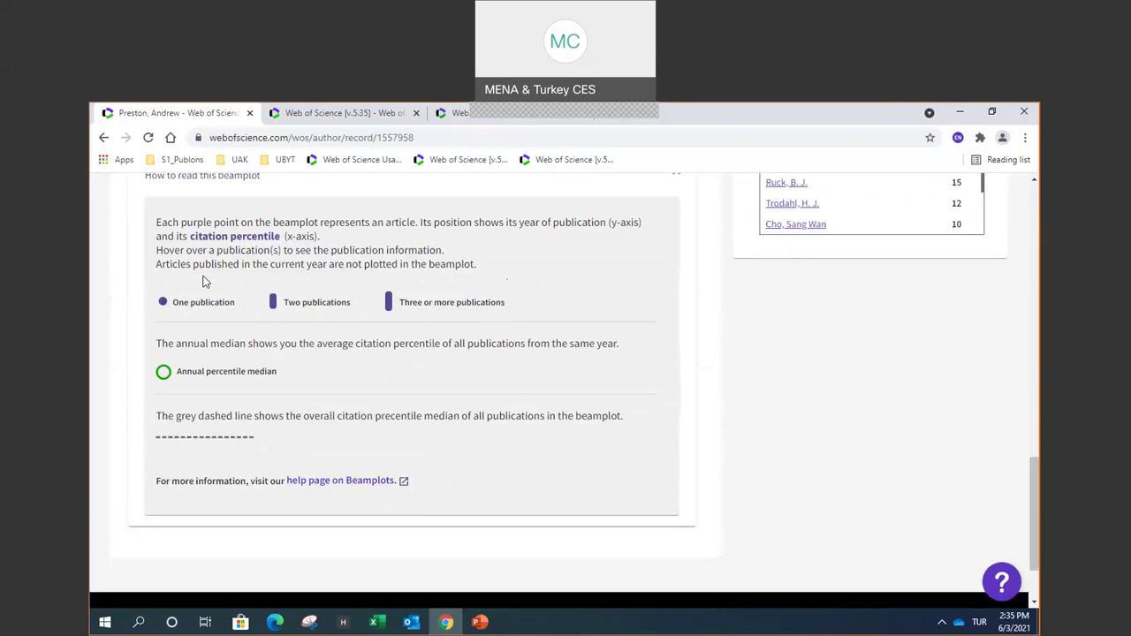
- Inspect the details of the 2012 publication points and the overall citation percentile median line on the author's beamplot
scroll(477, 419, "up", 5)
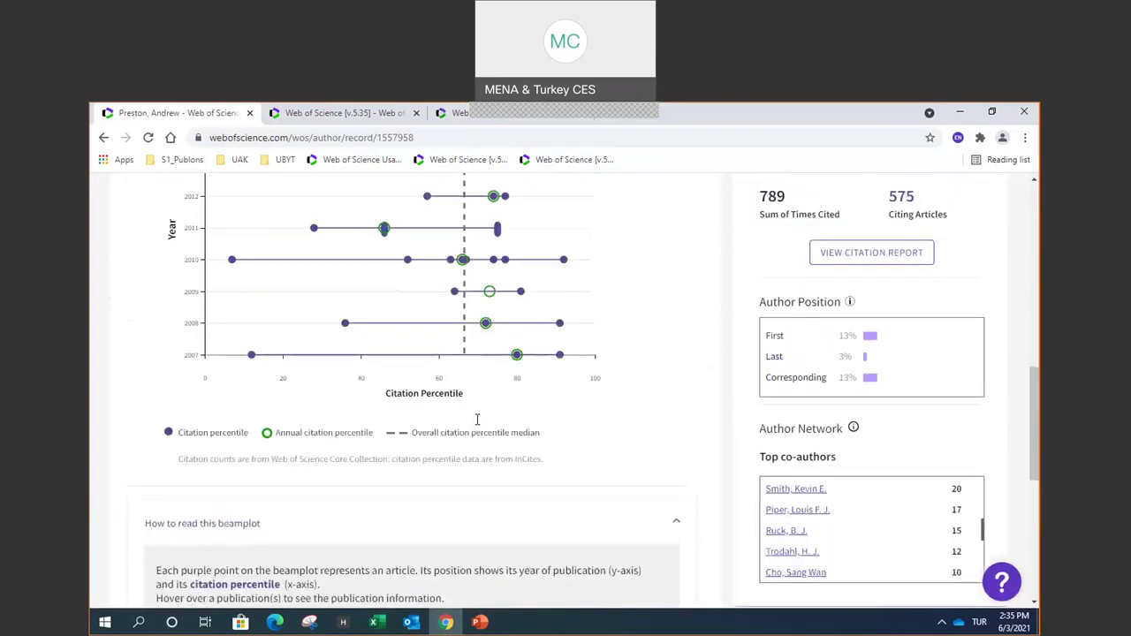
scroll(474, 425, "up", 1)
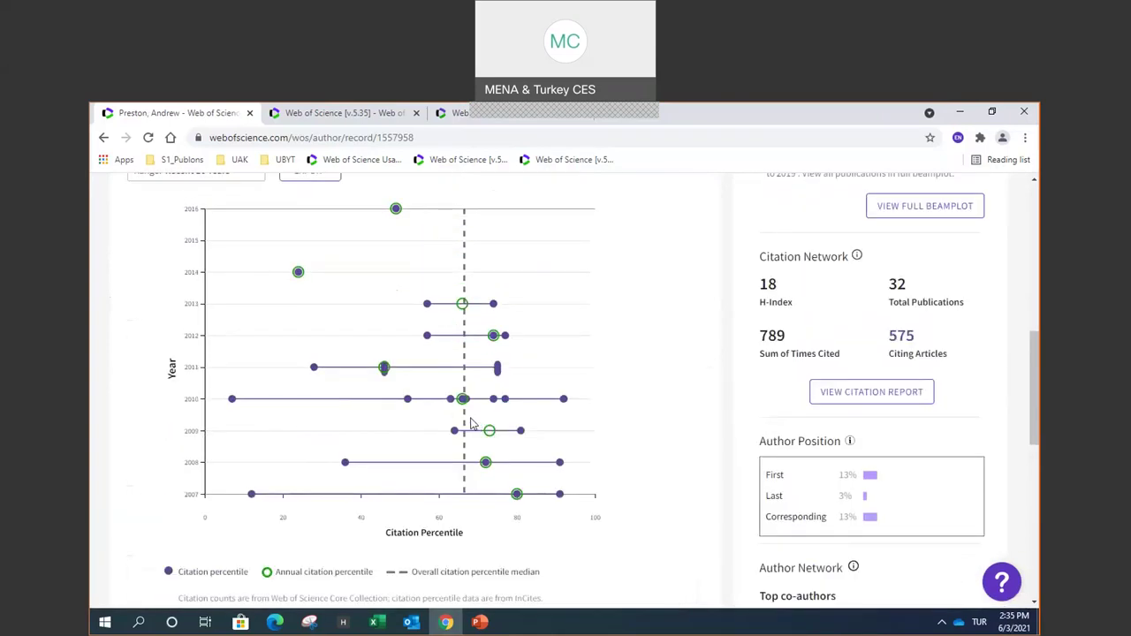
mouse_move(430, 341)
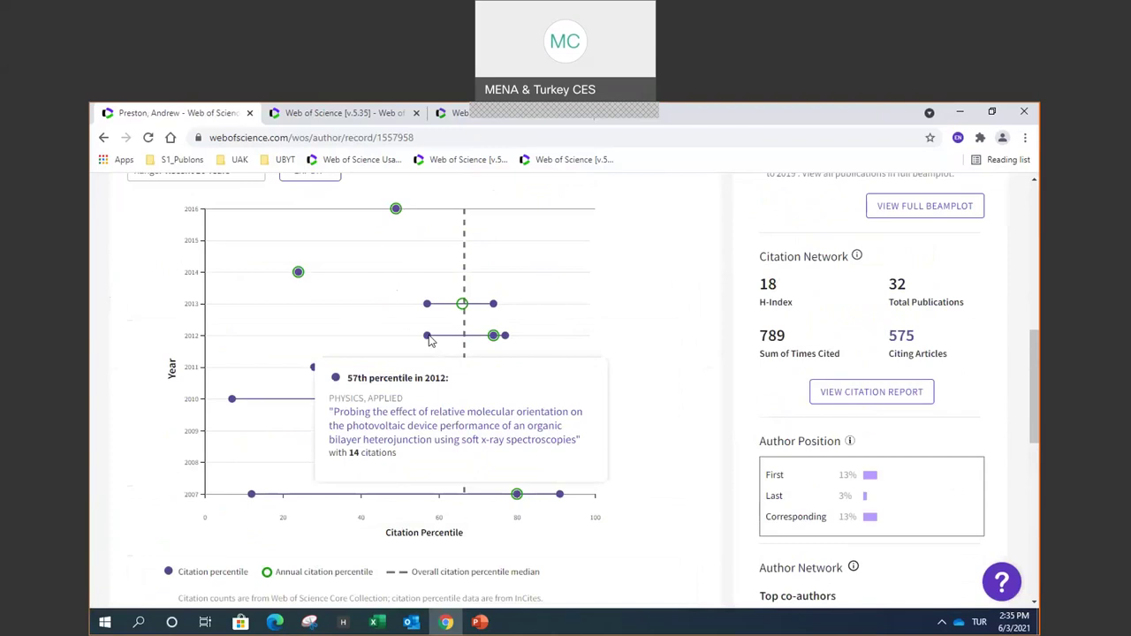
mouse_move(505, 341)
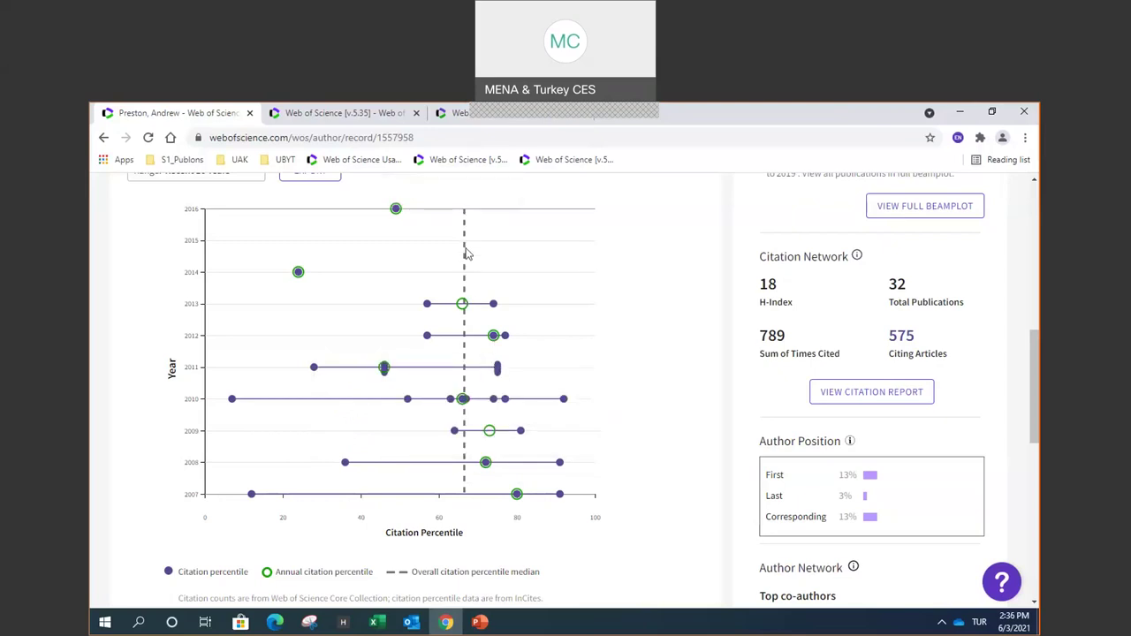
mouse_move(466, 284)
mouse_move(464, 259)
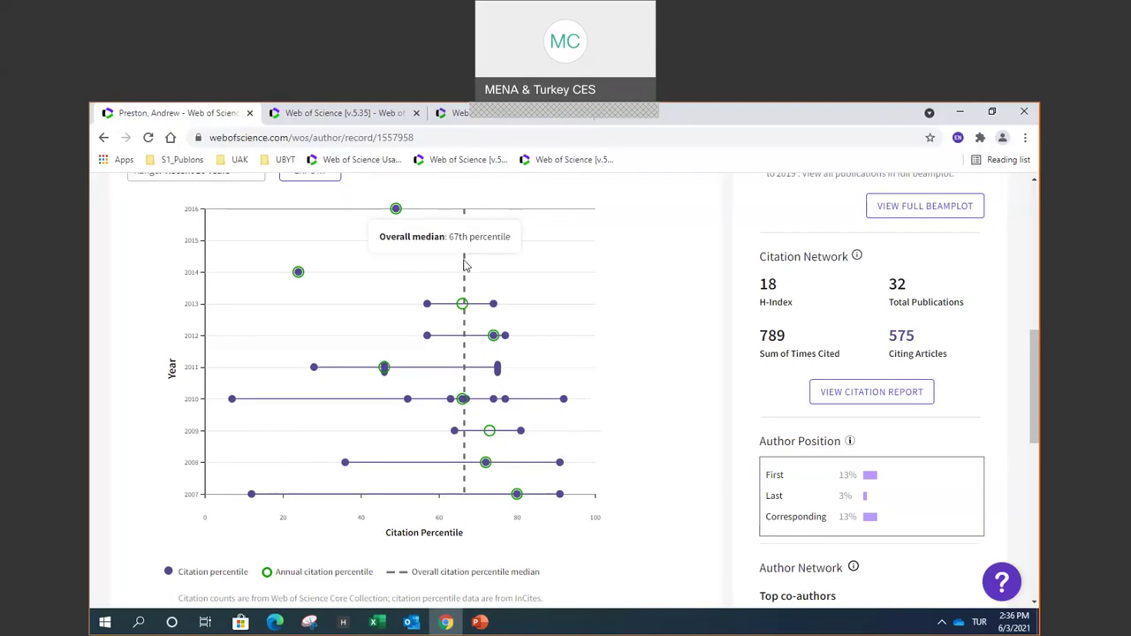
scroll(465, 263, "up", 1)
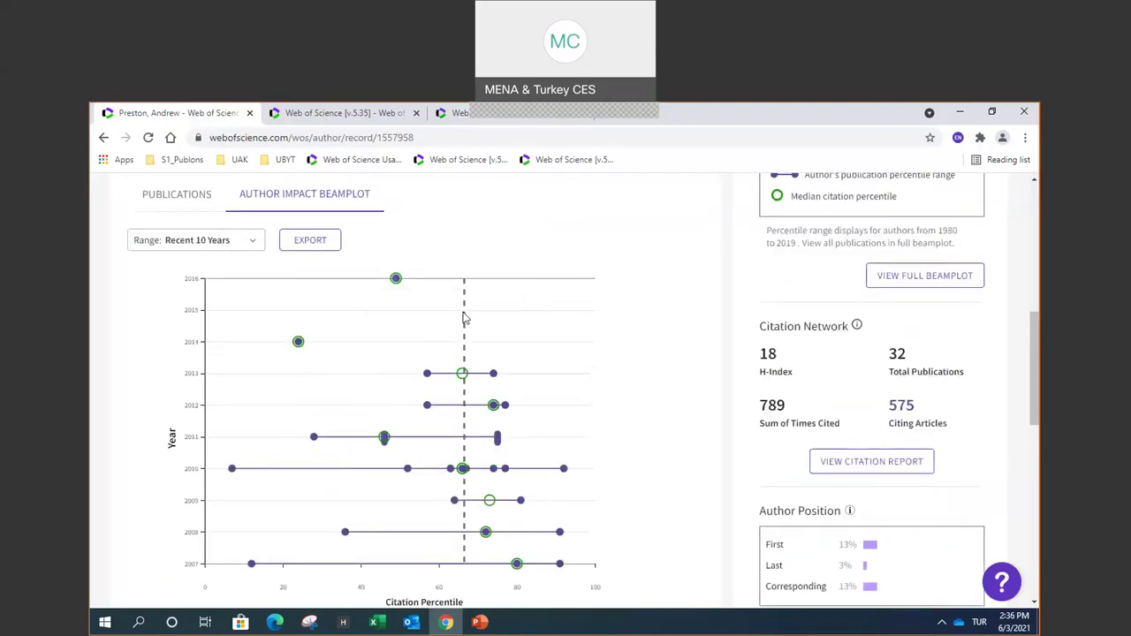
mouse_move(466, 319)
- Review the Author Position breakdown and the top co-authors listed under Author Network on the author record
scroll(582, 278, "down", 2)
scroll(579, 279, "down", 1)
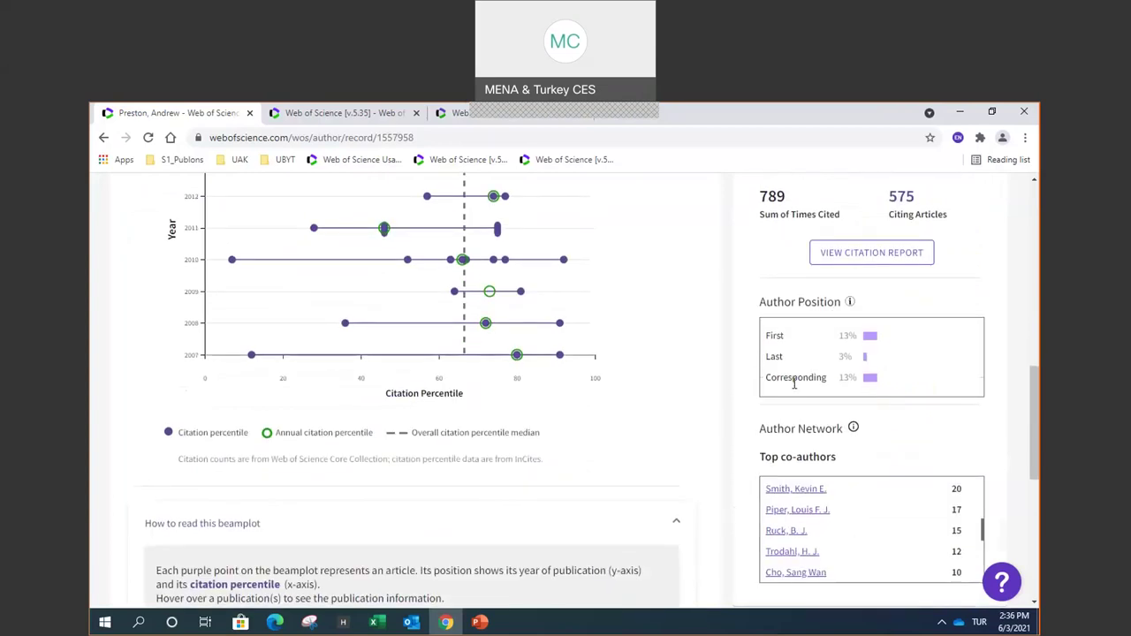
scroll(797, 381, "down", 2)
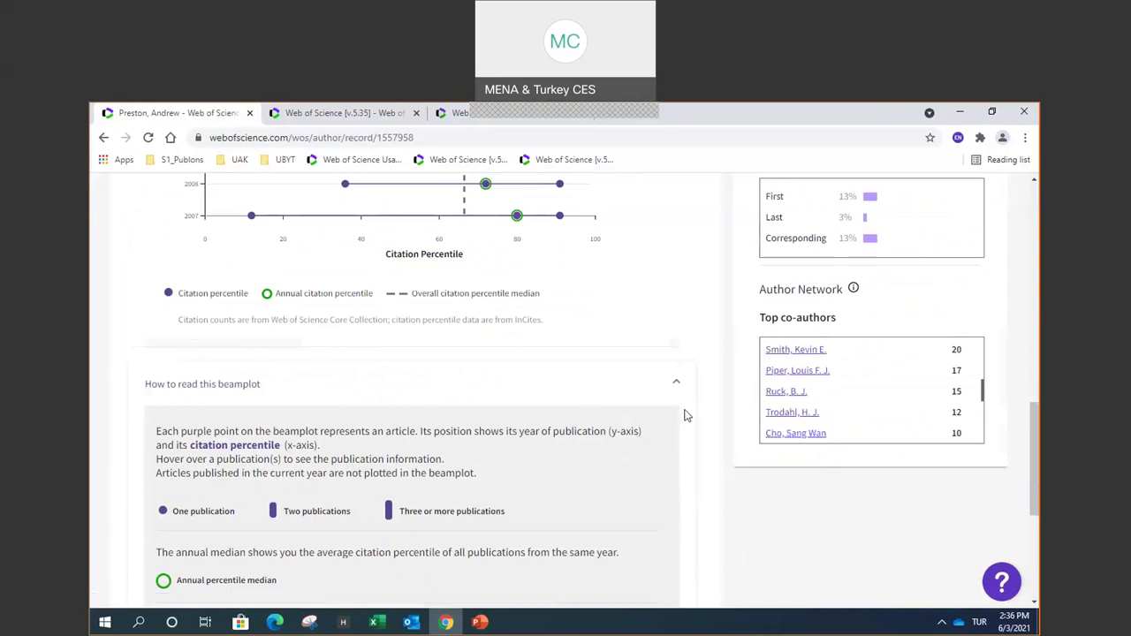
scroll(684, 416, "down", 2)
- Switch the author record from the Author Impact Beamplot back to its Publications list
scroll(682, 418, "up", 5)
scroll(682, 417, "up", 10)
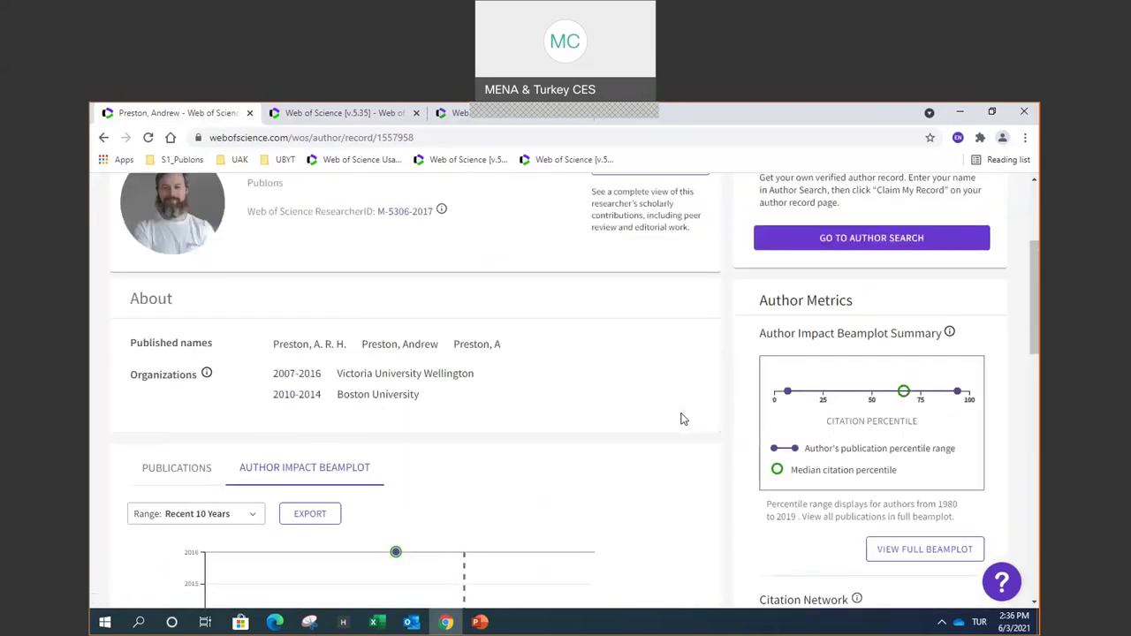
scroll(680, 422, "down", 3)
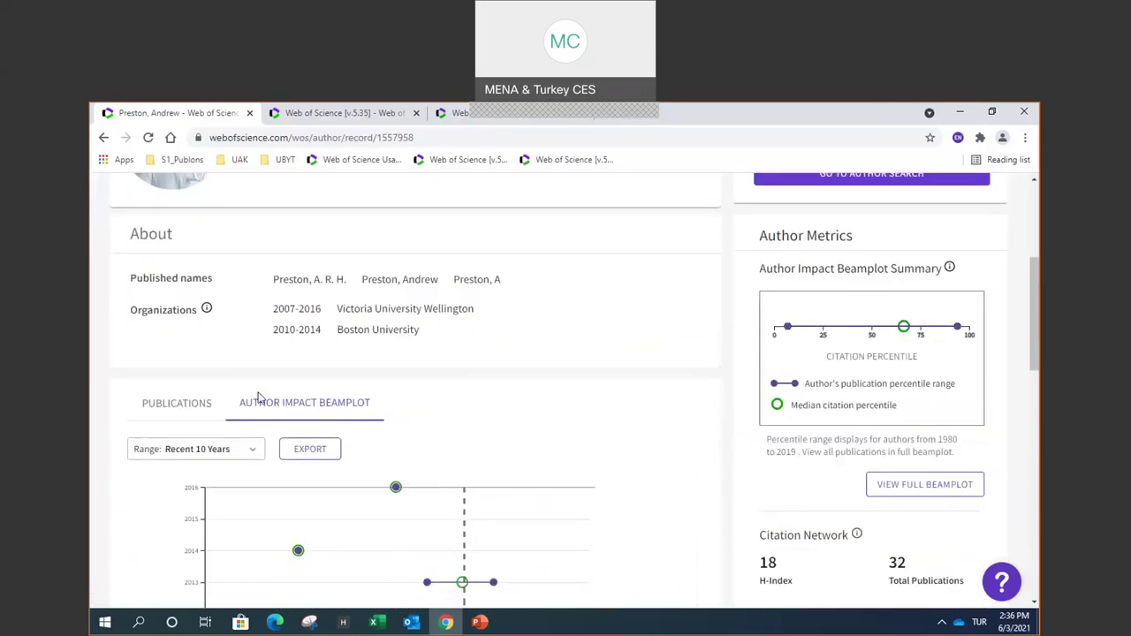
left_click(177, 402)
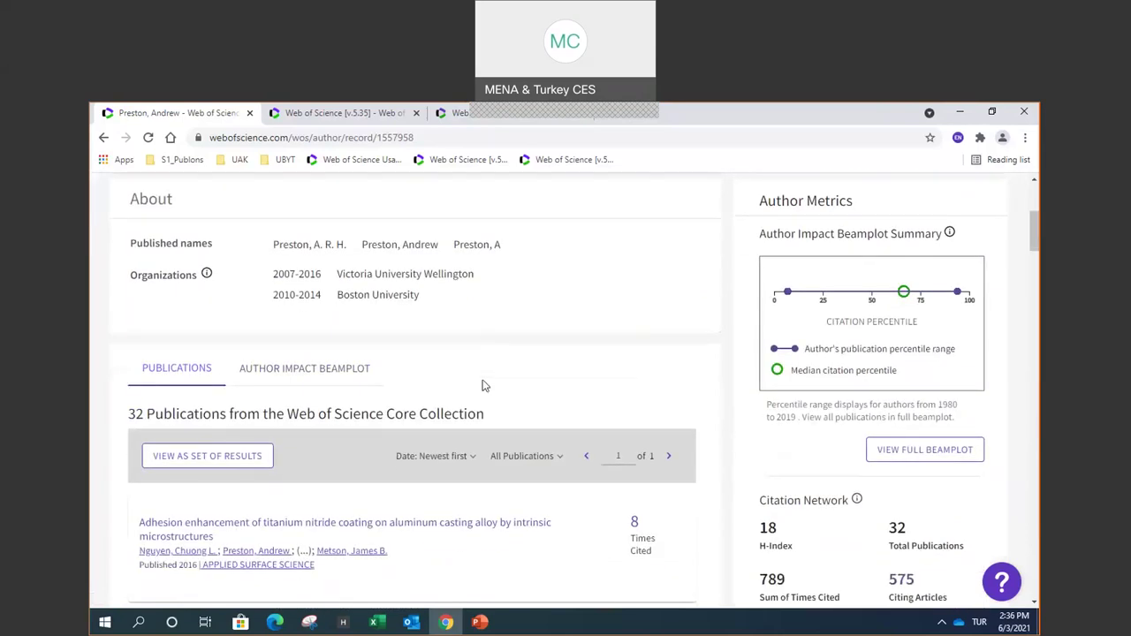
- Show the journal details for Applied Surface Science from the first publication and examine its 2019 and five-year Journal Impact Factor
scroll(468, 388, "down", 3)
left_click(262, 401)
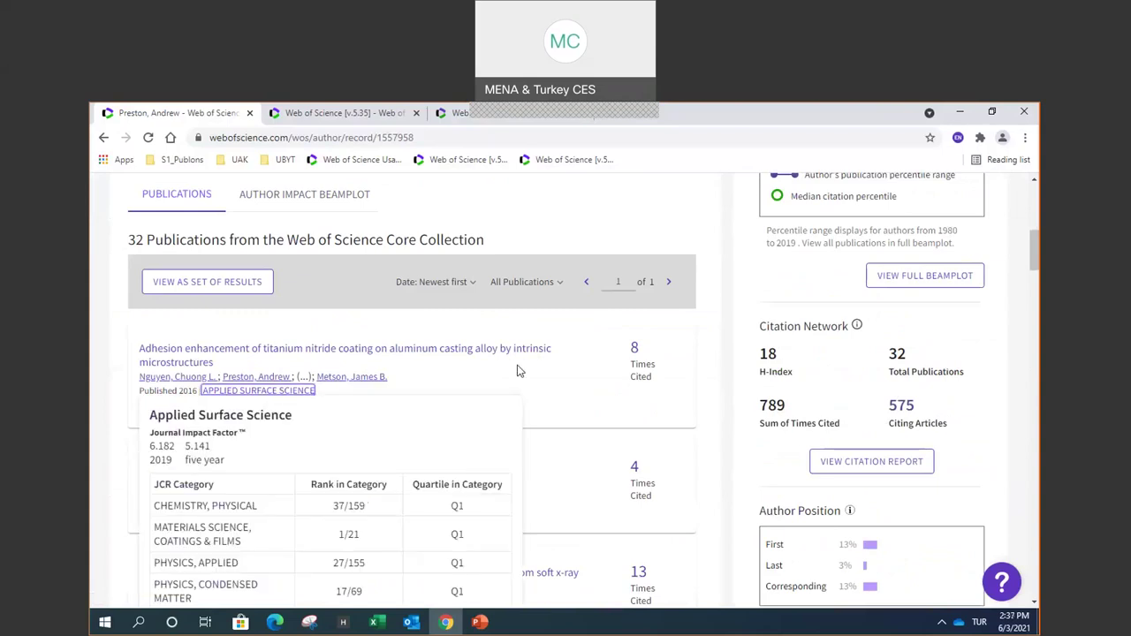
scroll(531, 366, "down", 2)
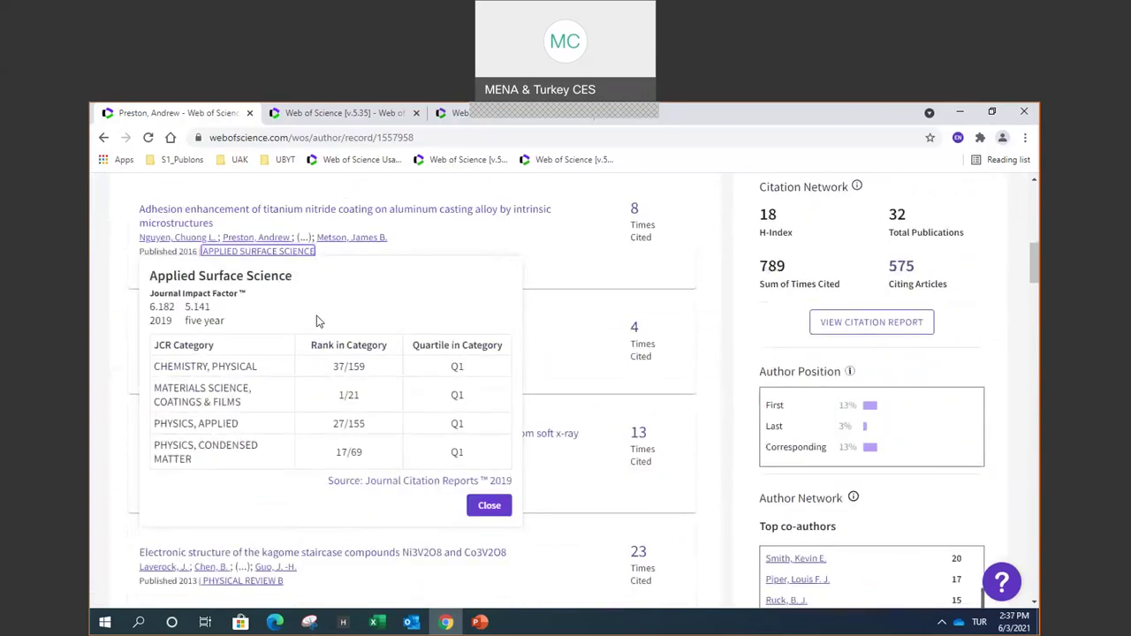
double_click(197, 306)
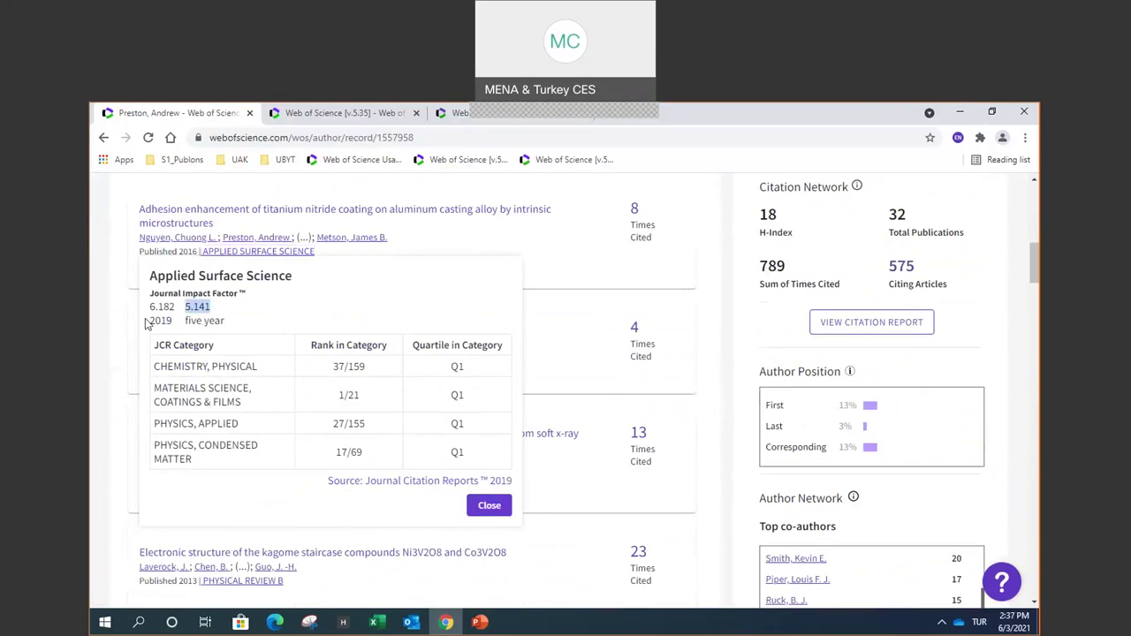
double_click(160, 320)
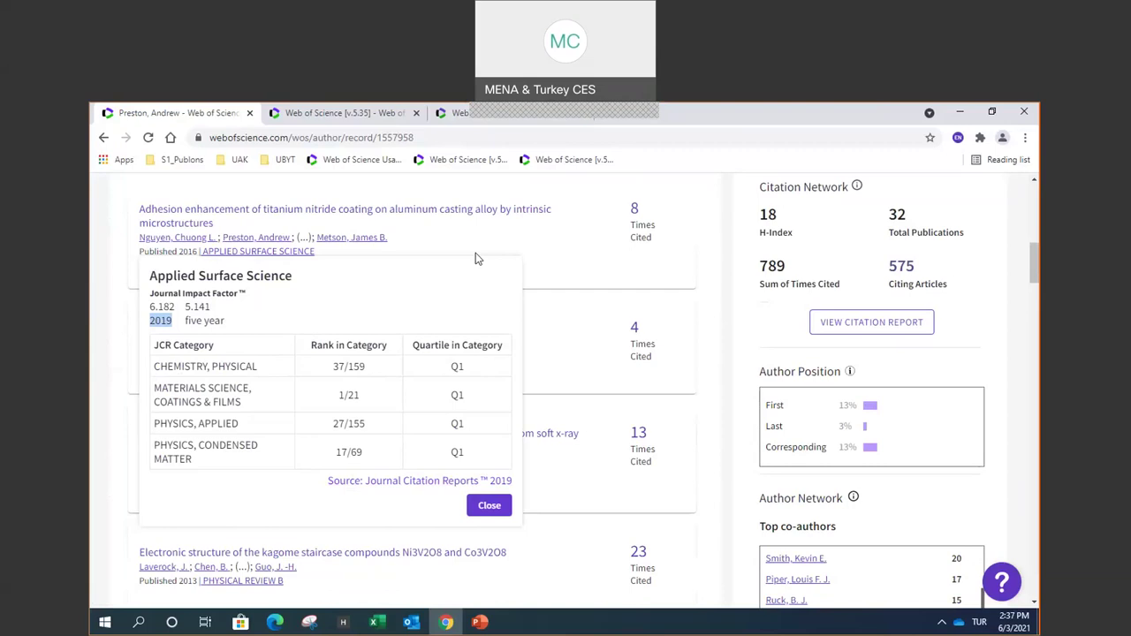
scroll(560, 276, "up", 4)
scroll(560, 279, "up", 3)
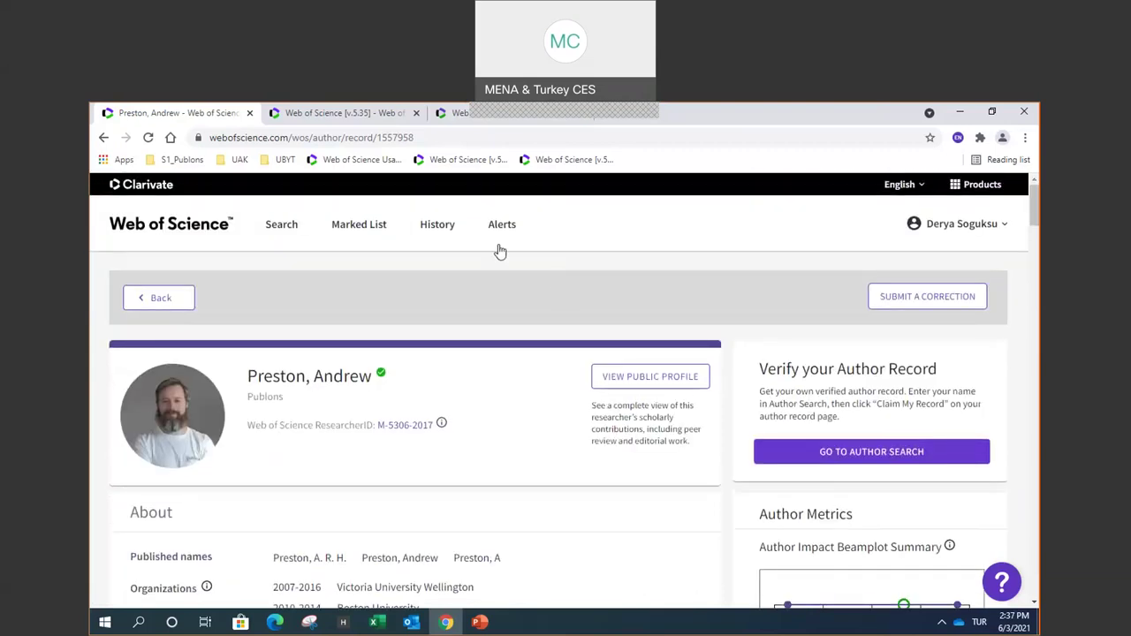
- Switch to the Web of Science My Research Assistant web page and examine the mobile app's description, demo and iOS and Android download options
left_click(457, 115)
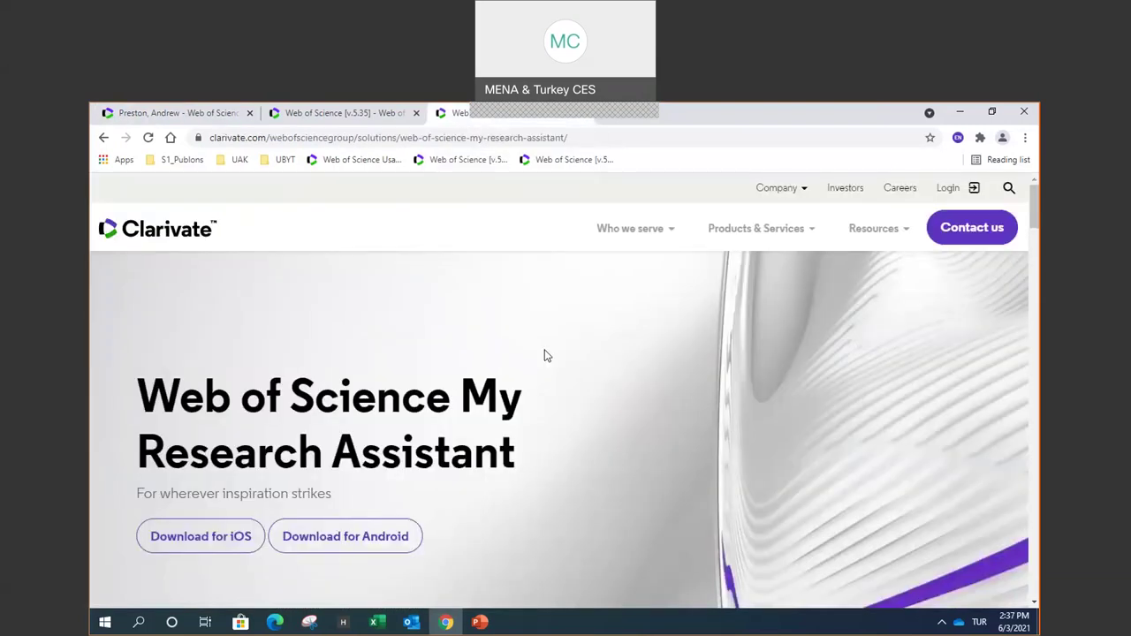
scroll(548, 356, "down", 1)
scroll(548, 356, "up", 1)
scroll(591, 386, "down", 1)
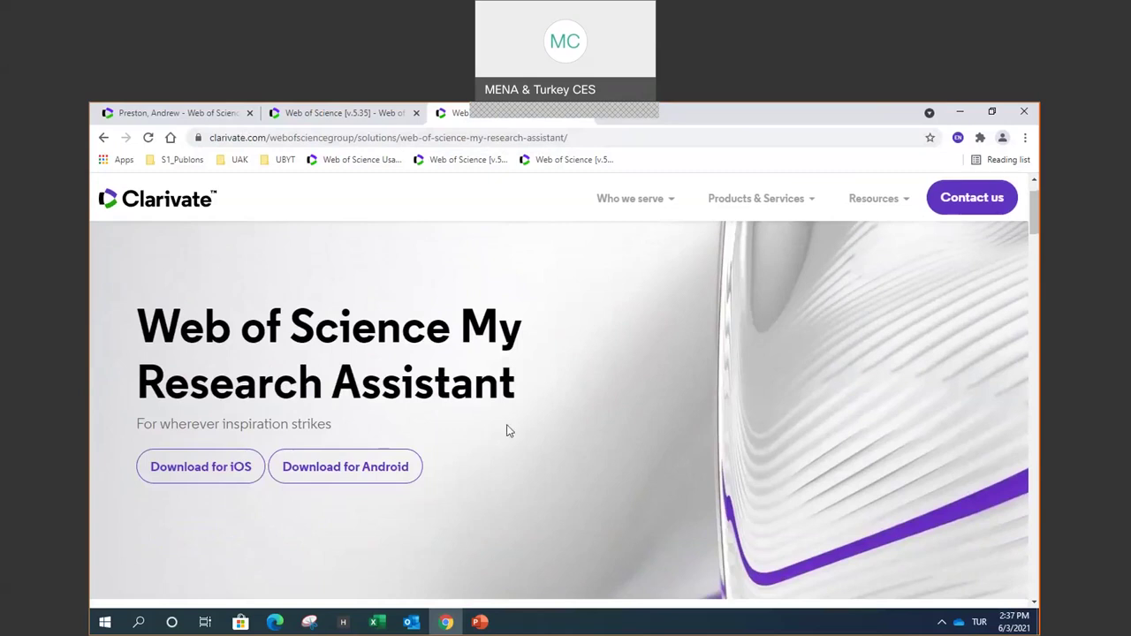
scroll(495, 431, "down", 1)
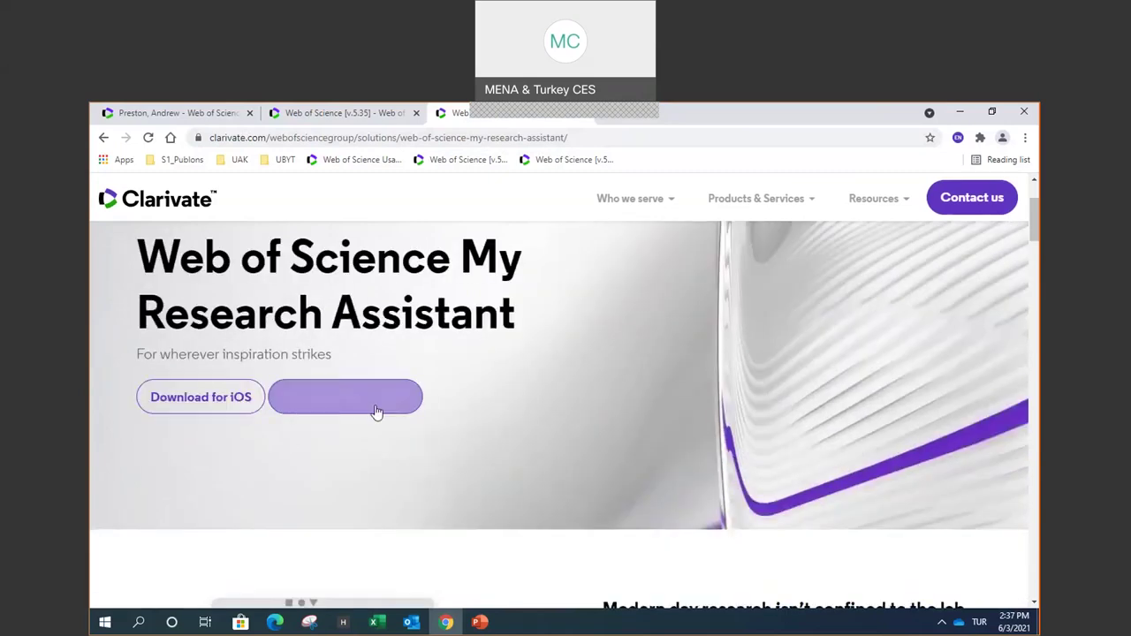
scroll(525, 398, "down", 3)
scroll(541, 486, "down", 5)
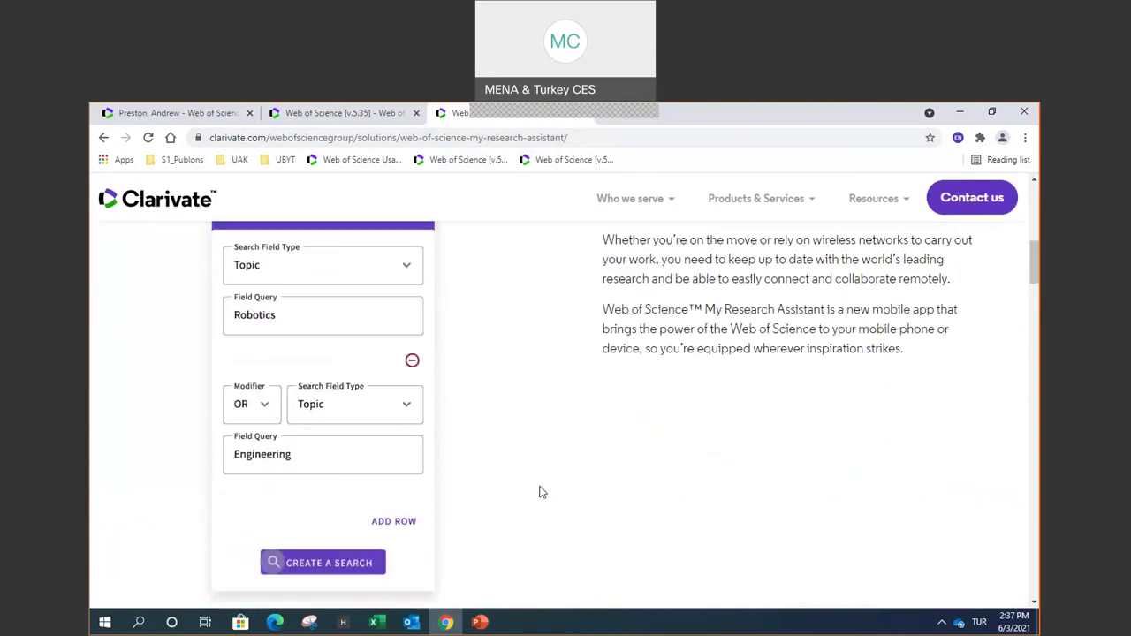
scroll(534, 490, "up", 2)
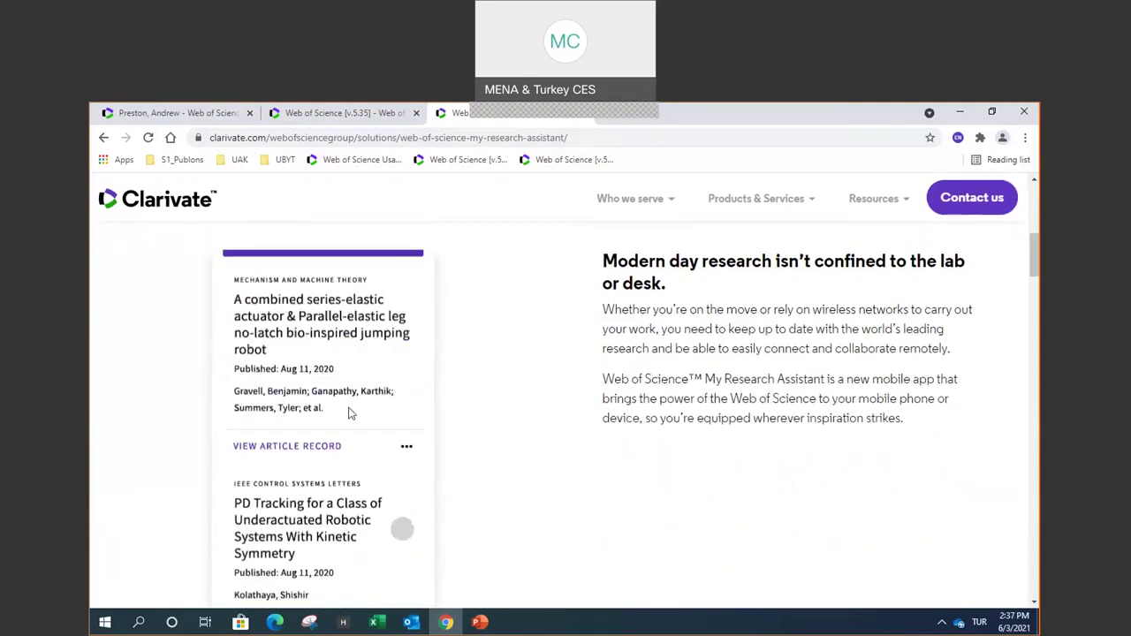
scroll(482, 464, "down", 3)
scroll(487, 462, "down", 3)
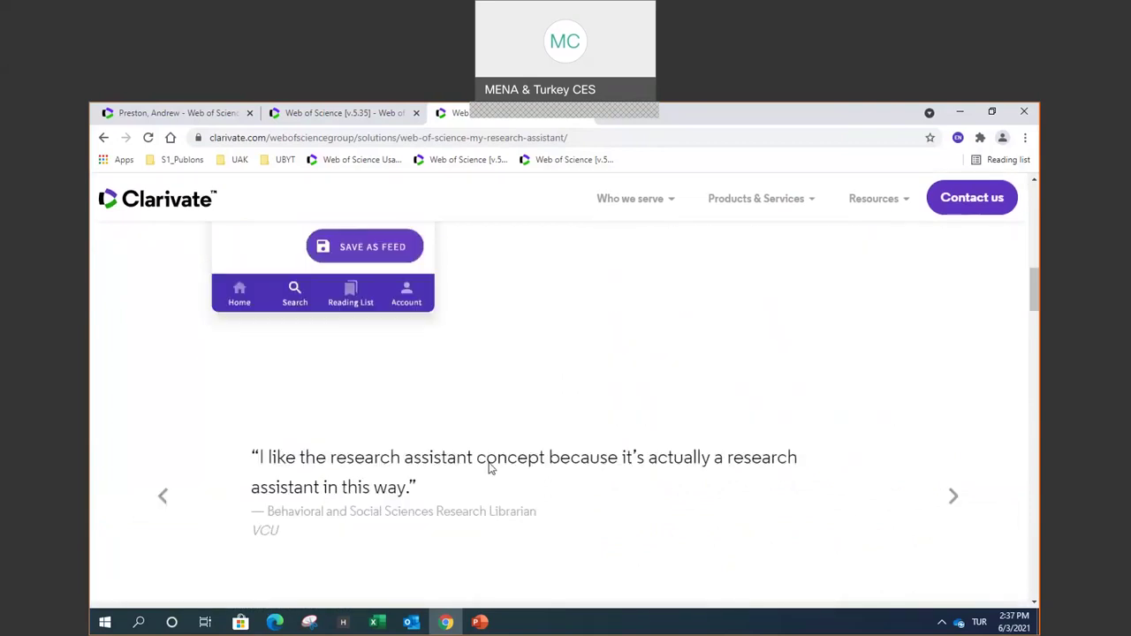
scroll(491, 469, "down", 5)
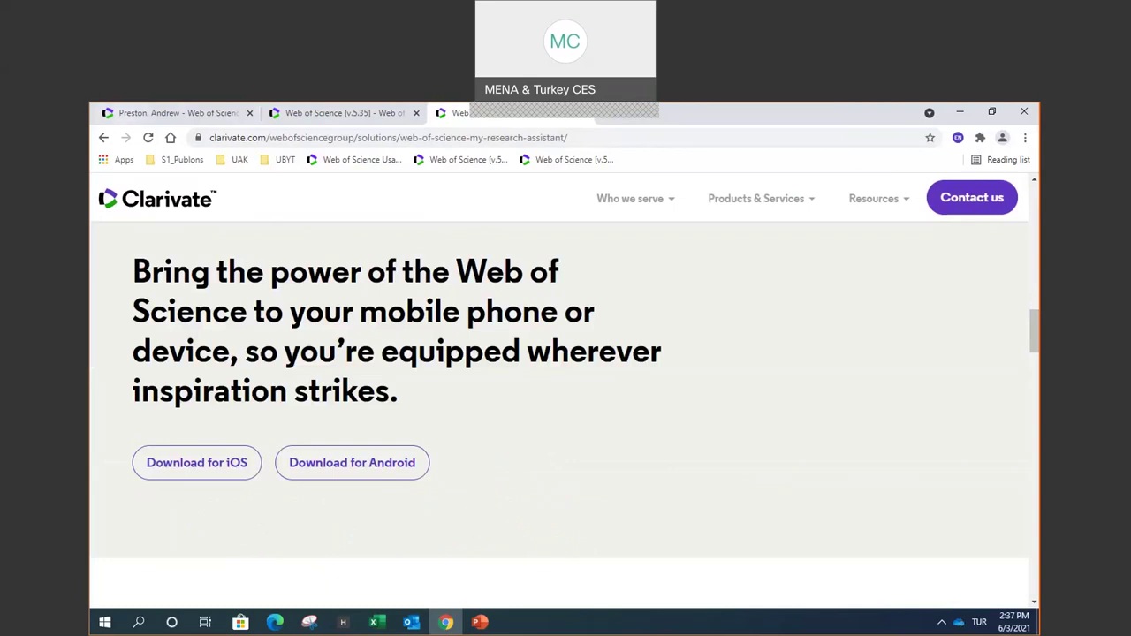
- Switch to the New Web of Science Turkey presentation in PowerPoint and display the closing Teşekkürler slide
mouse_move(479, 622)
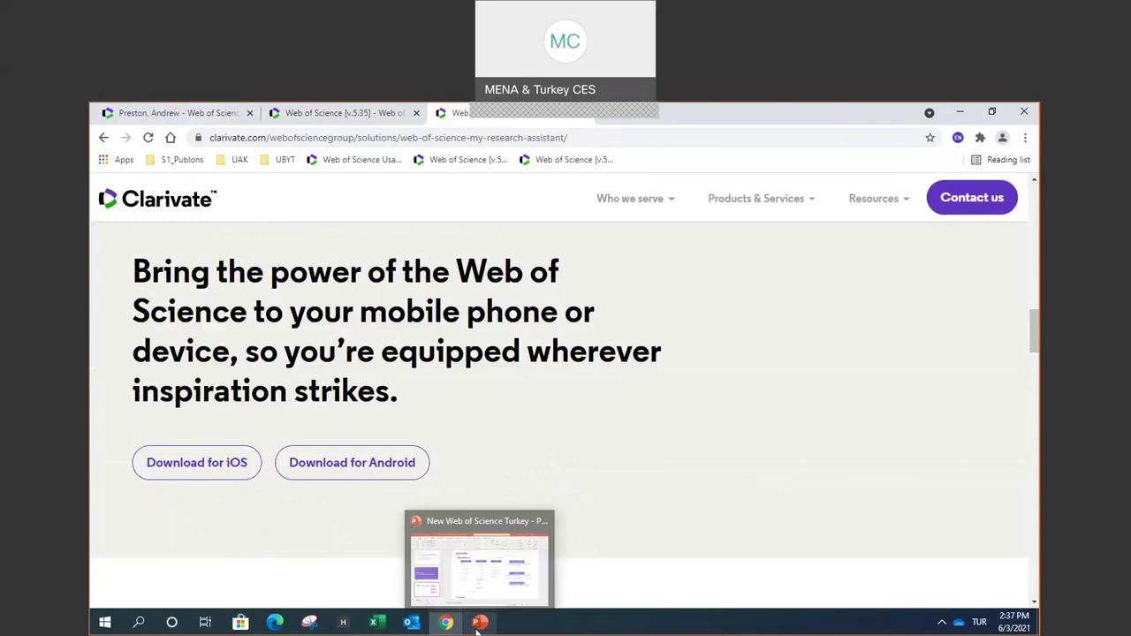
left_click(477, 586)
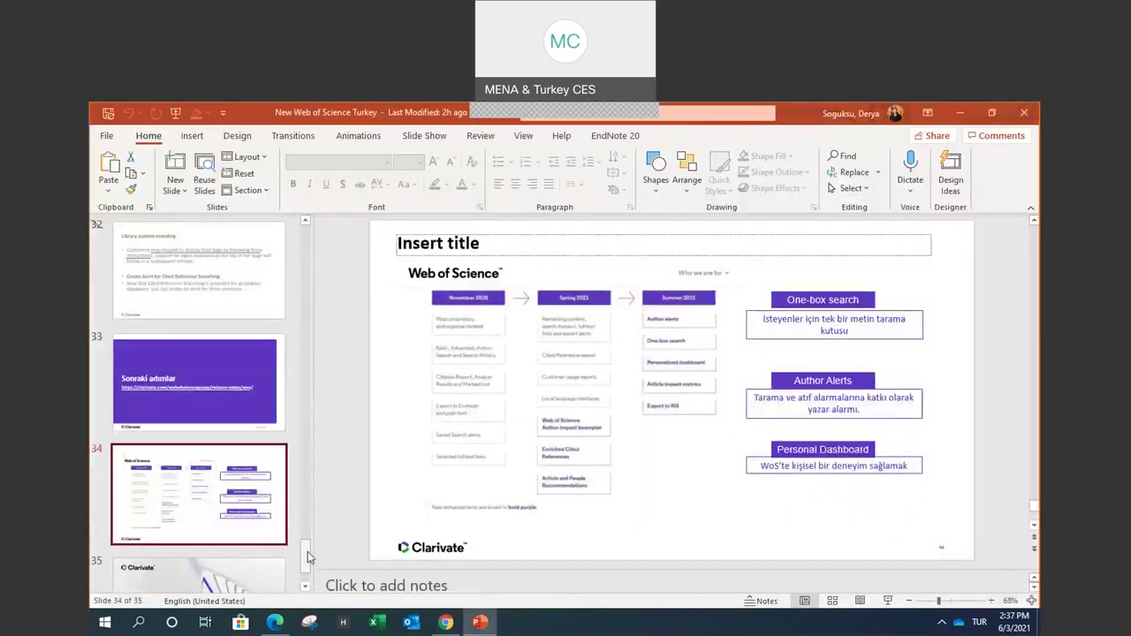
left_click(278, 572)
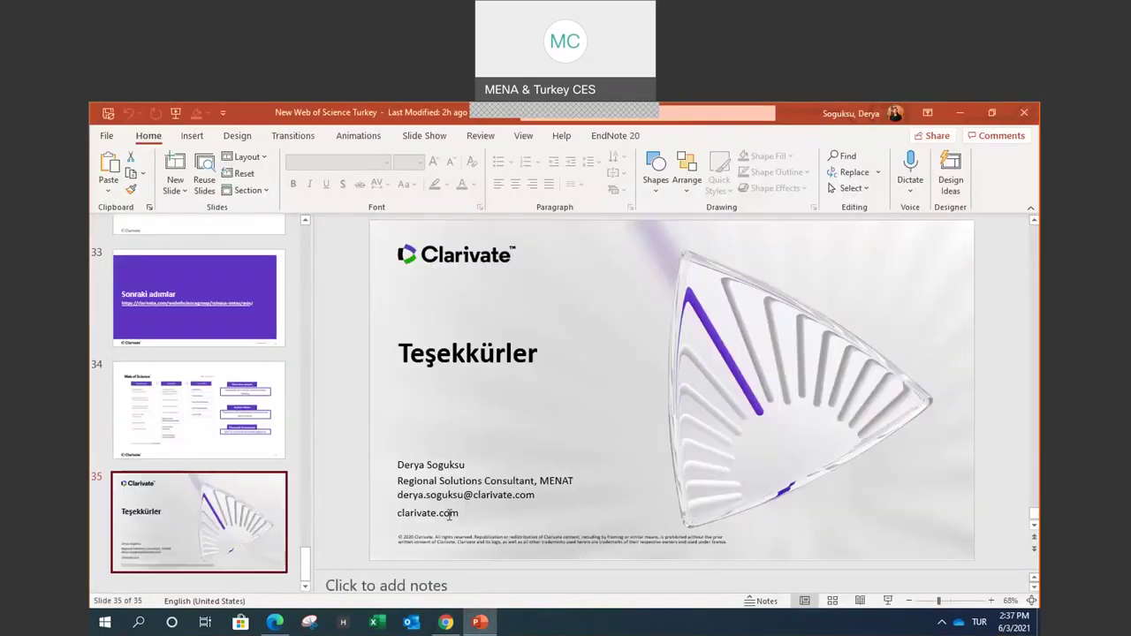